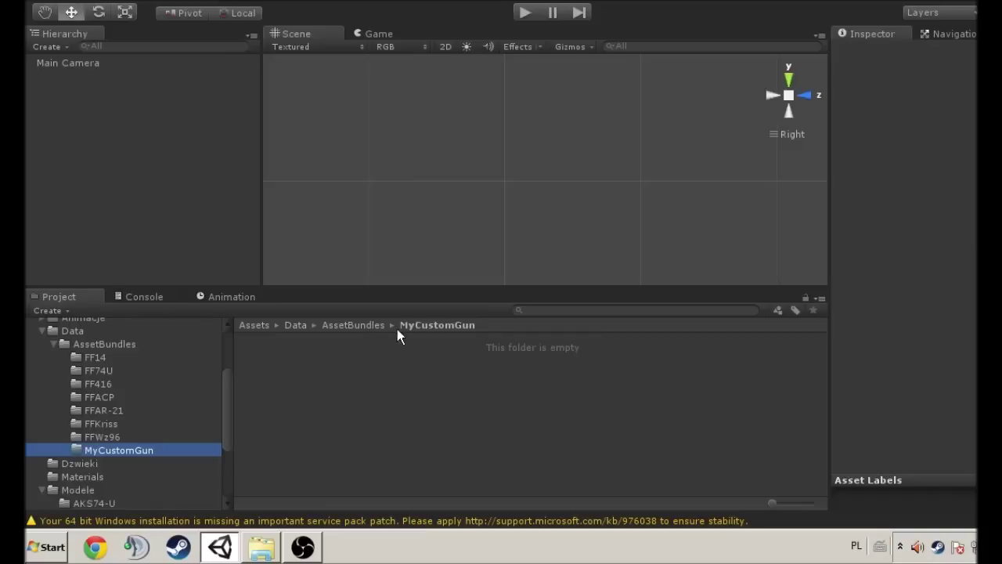
Step: Create an empty GameObject in the scene and name it Item
right_click(470, 381)
click(513, 388)
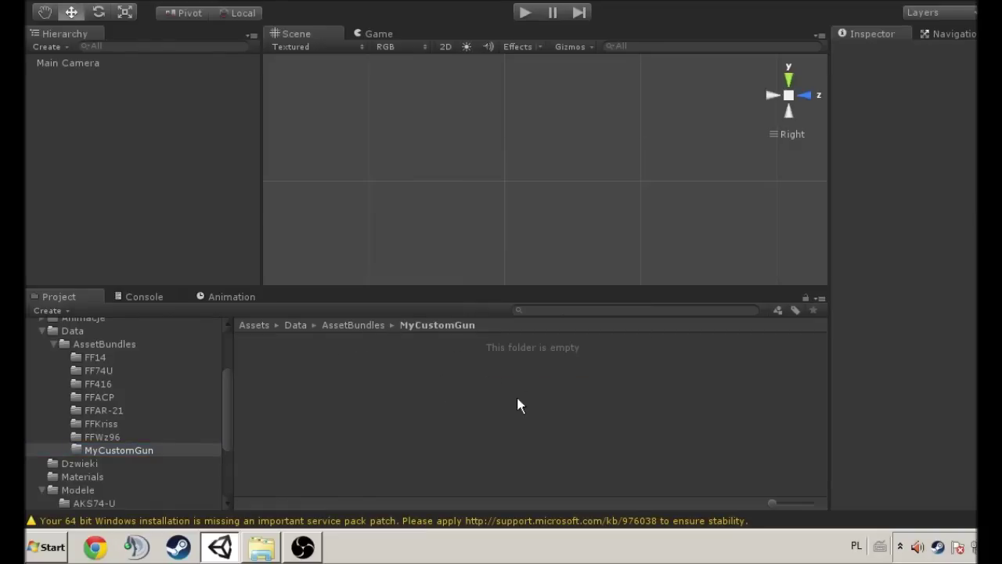
click(144, 0)
click(145, 7)
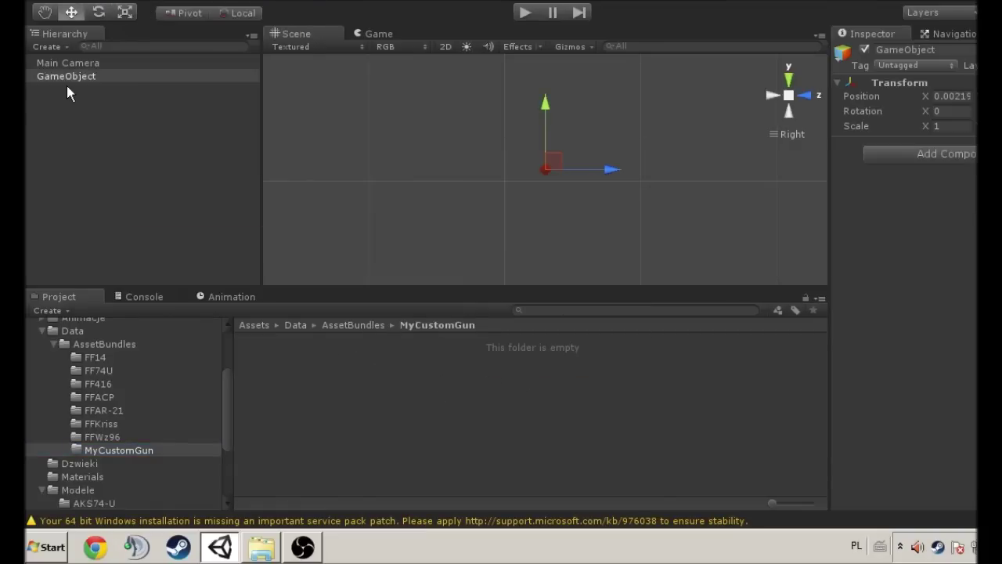
click(905, 50)
text(Item)
key(Return)
Step: Reset the Item object's position and assign it the Item tag
right_click(880, 83)
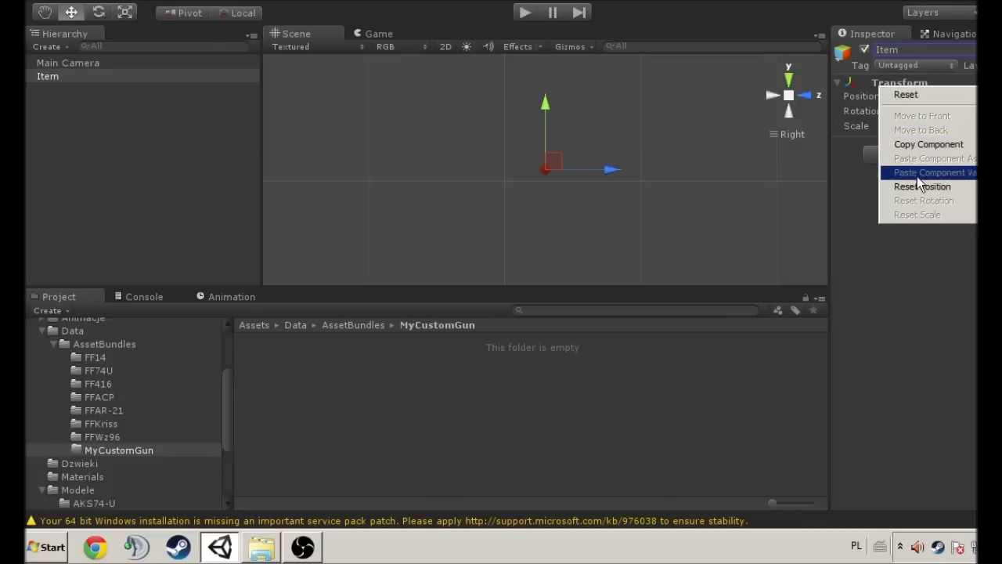
click(919, 186)
click(904, 63)
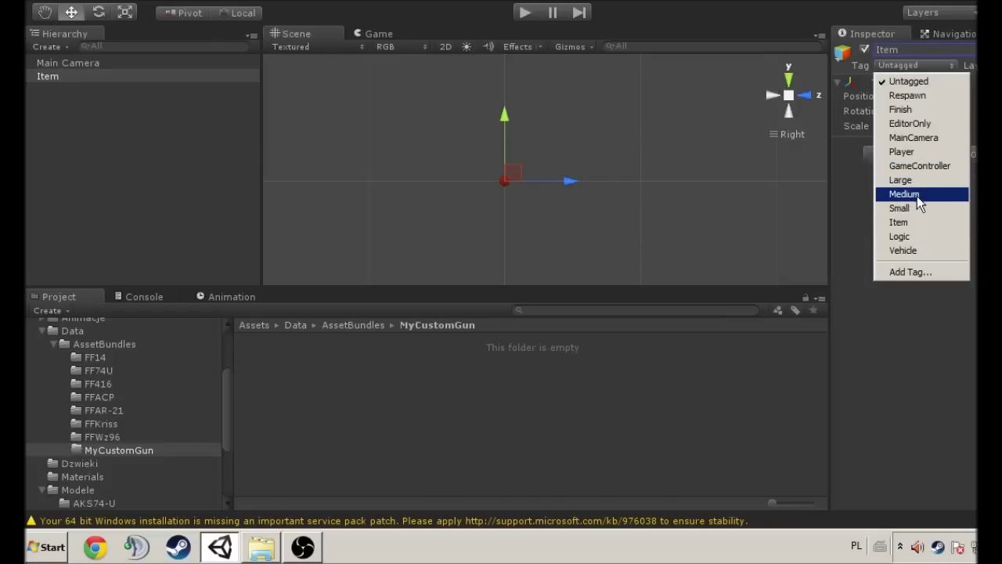
click(917, 220)
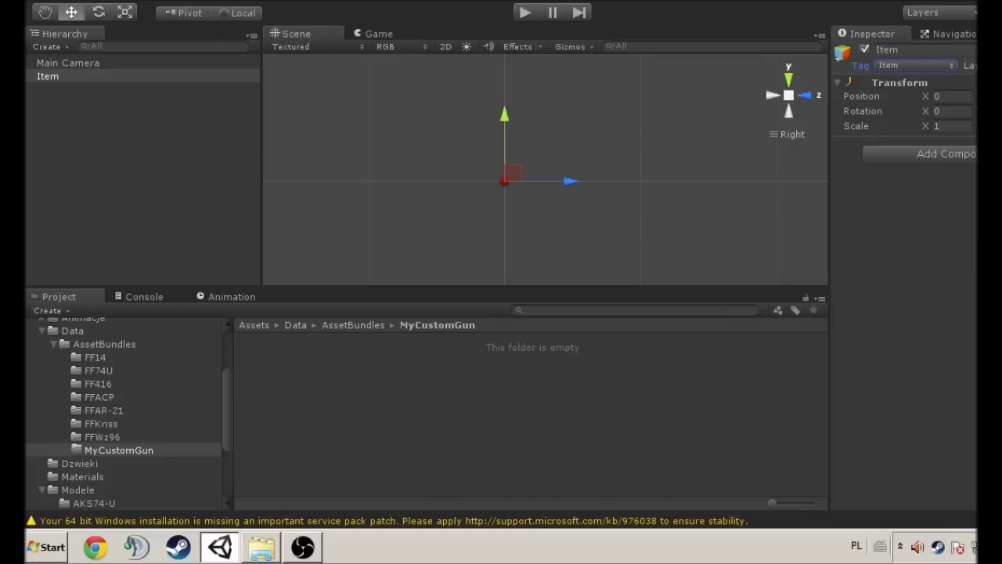
click(970, 66)
Step: Duplicate the Item object, make the copy a child of Item and rename it Sights
click(46, 77)
key(ctrl+d)
drag(59, 90, 53, 80)
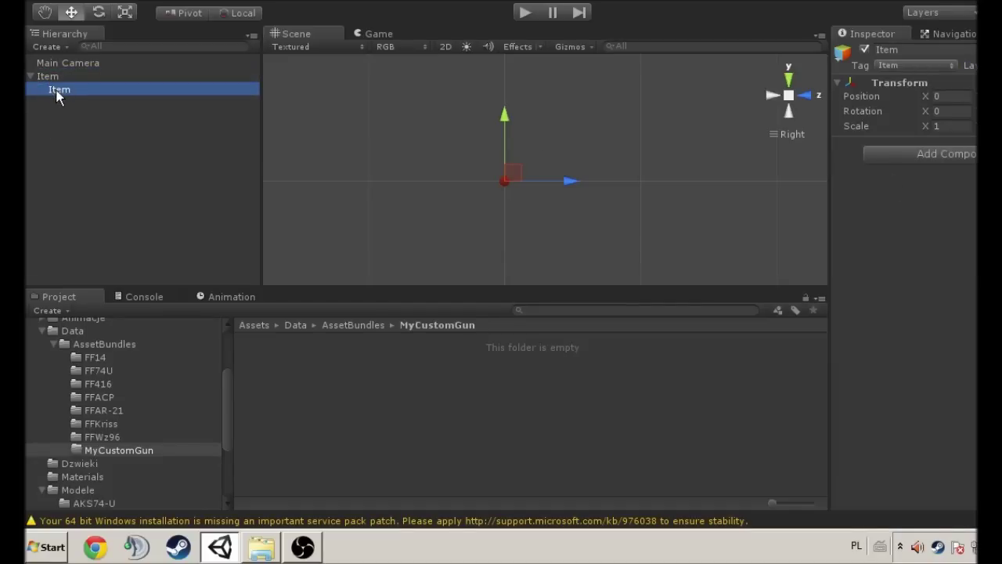
click(60, 111)
click(61, 90)
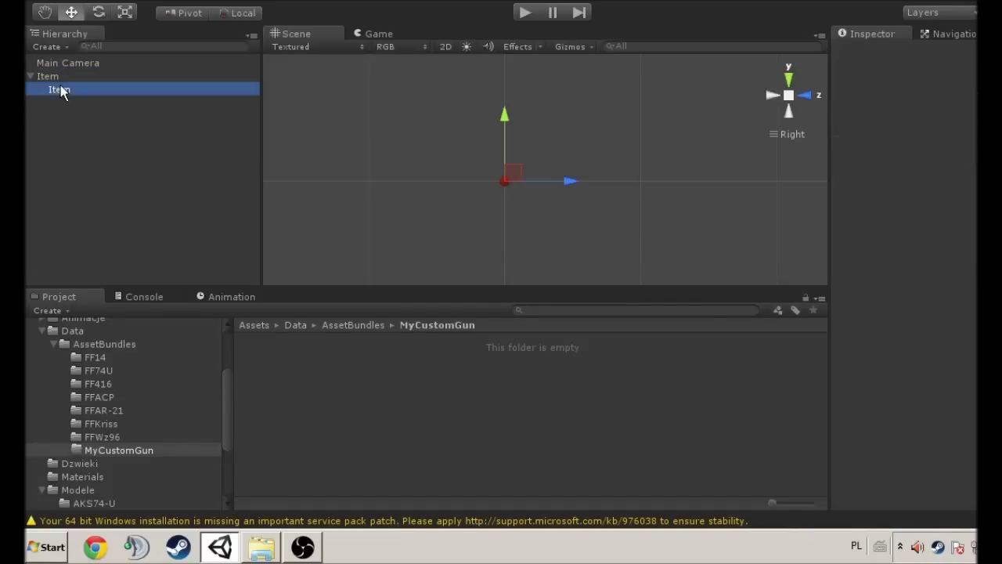
key(F2)
text(Sigh)
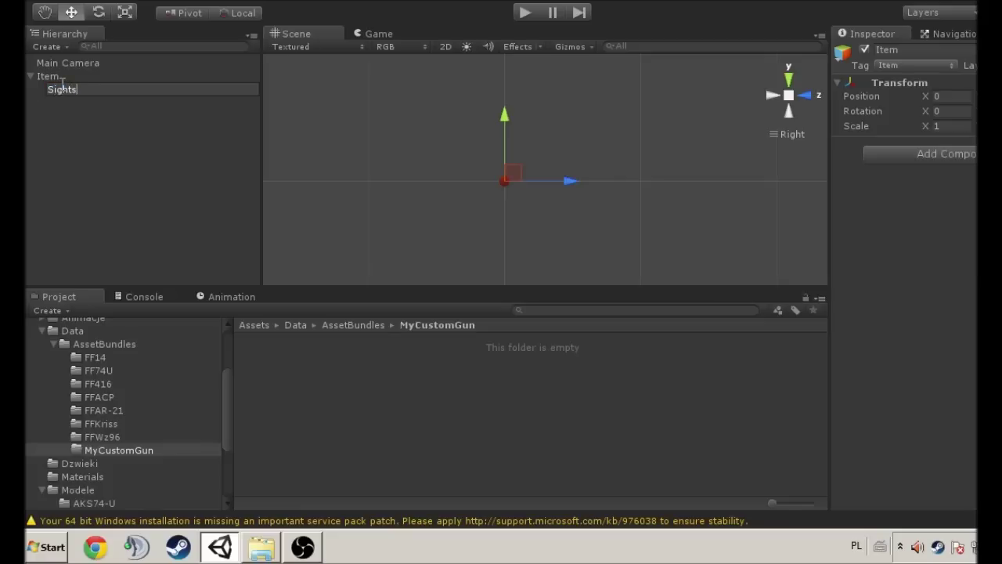
text(ts)
key(Return)
Step: Duplicate the Sights child to create two more children of Item, named Icon and Eject
key(ctrl+d)
click(72, 103)
text(Icon)
key(Return)
key(ctrl+d)
key(F2)
text(Eject)
key(Return)
Step: Add two more children under Item by duplication, naming them Barrel and Grip
click(63, 94)
key(ctrl+d)
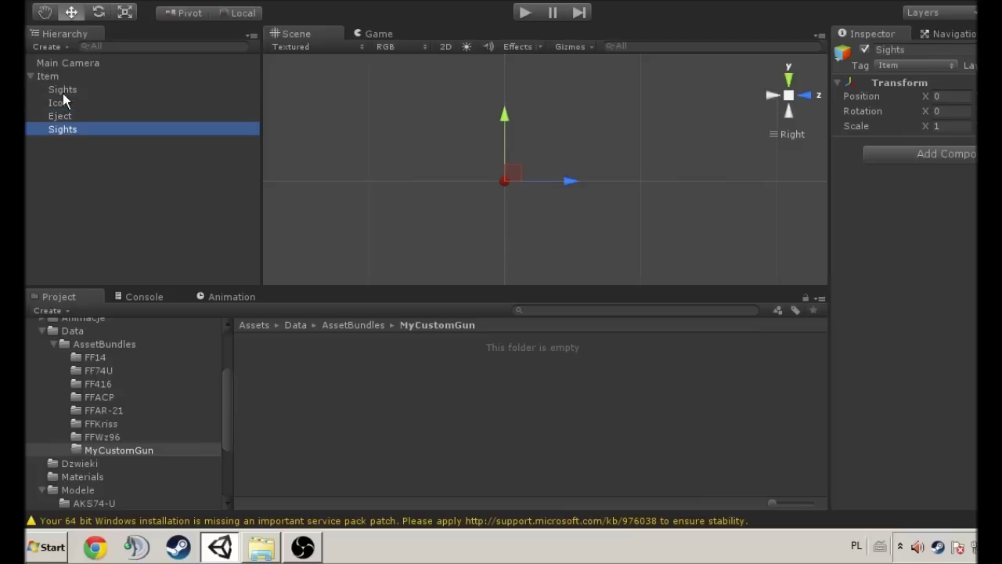
key(F2)
text(Barrel)
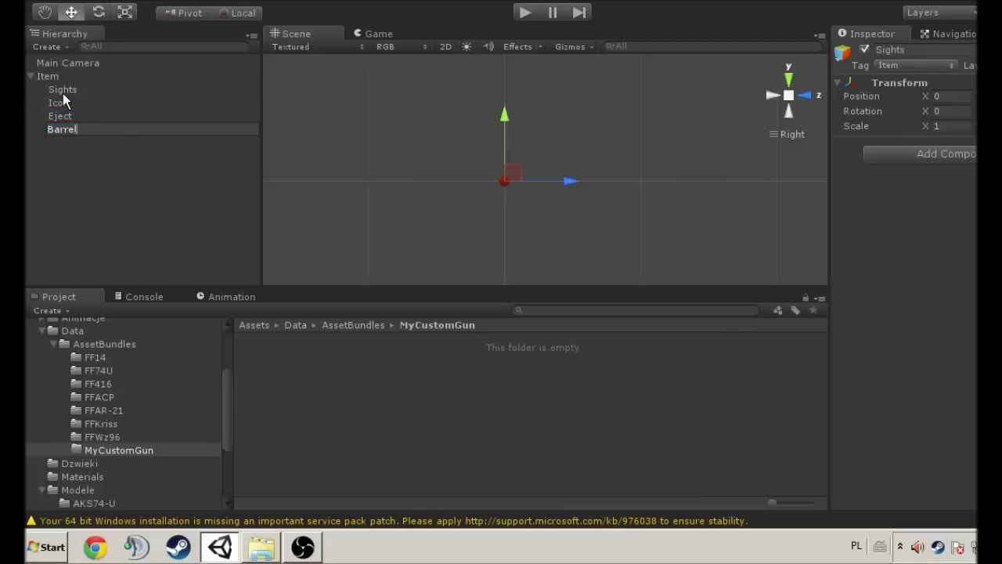
key(Return)
key(ctrl+d)
key(F2)
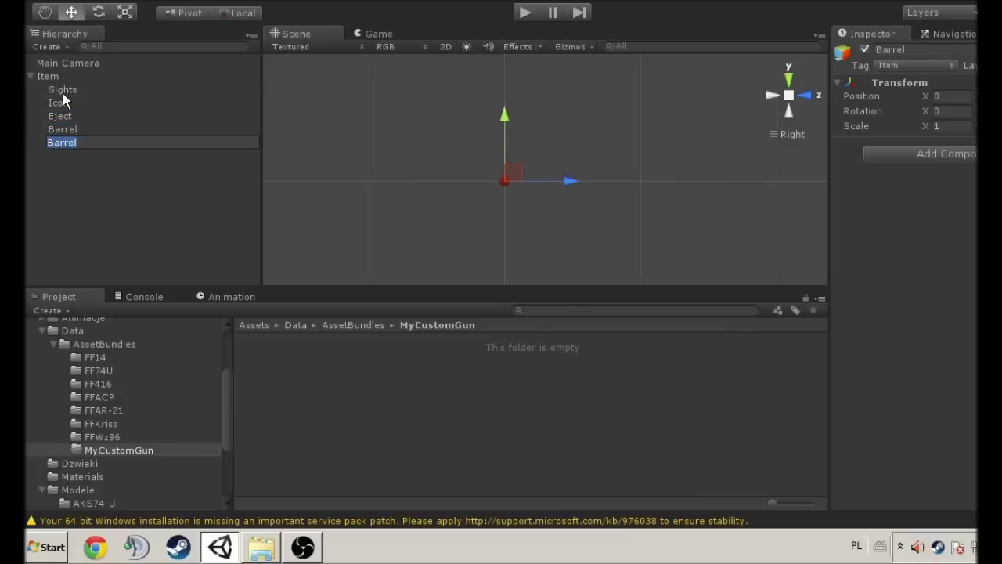
text(Grip)
key(Return)
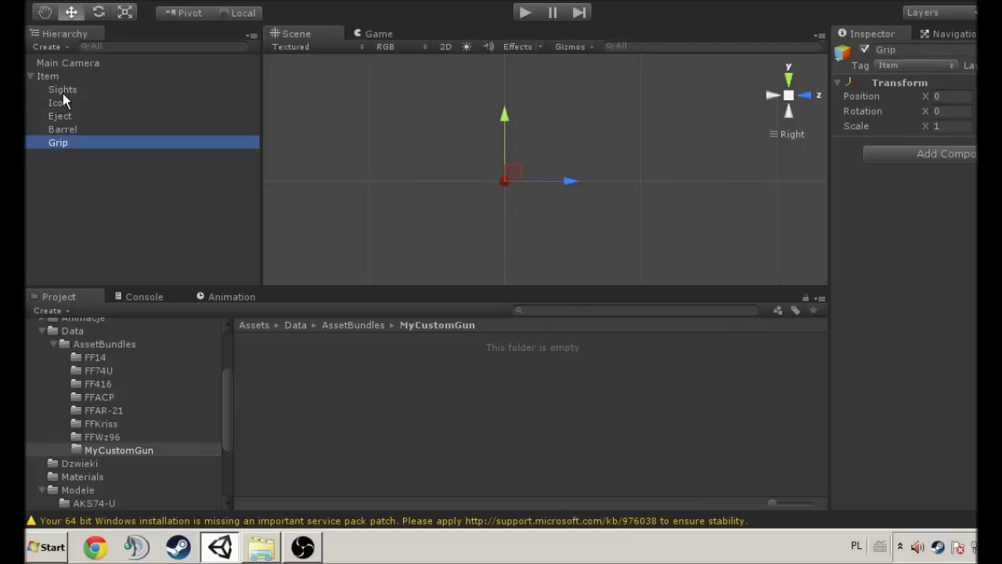
Step: Duplicate the Grip child and rename the copy Tactical
key(ctrl+d)
key(F2)
text(T)
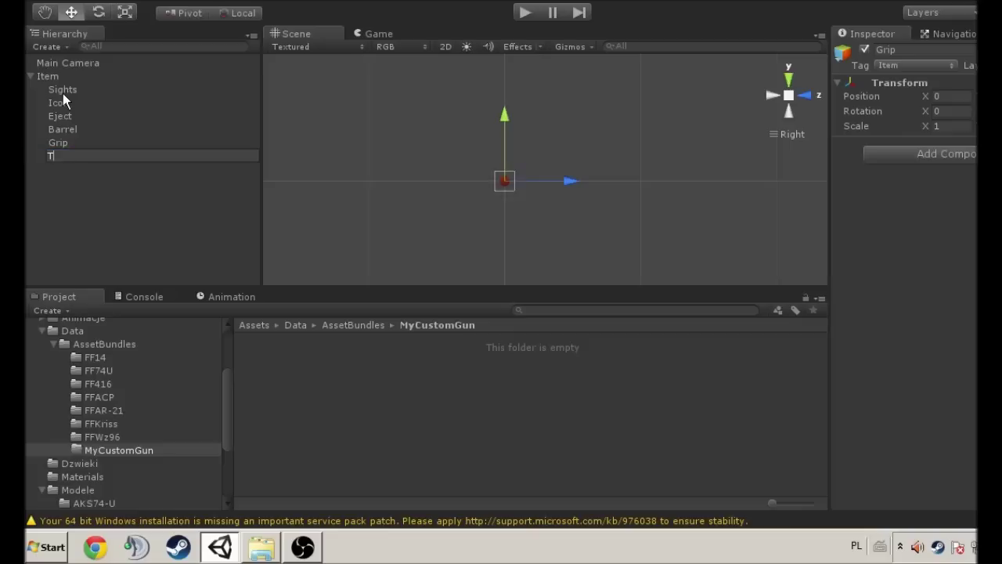
text(actical)
key(Return)
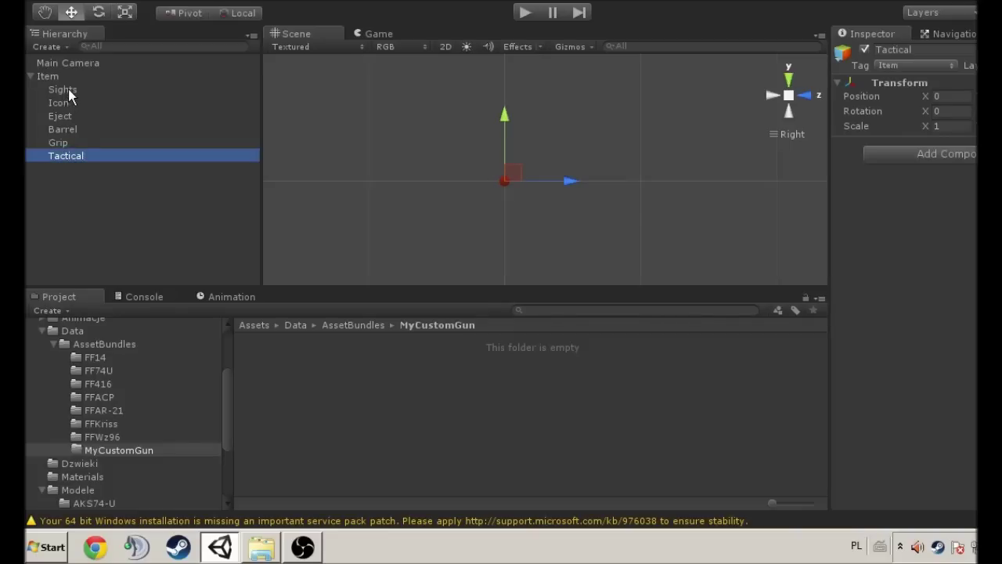
Step: Reorder Item's children as Barrel, Tactical, Sights, Grip, Icon, Eject, keeping them all directly under Item
drag(74, 134, 69, 77)
drag(70, 152, 70, 84)
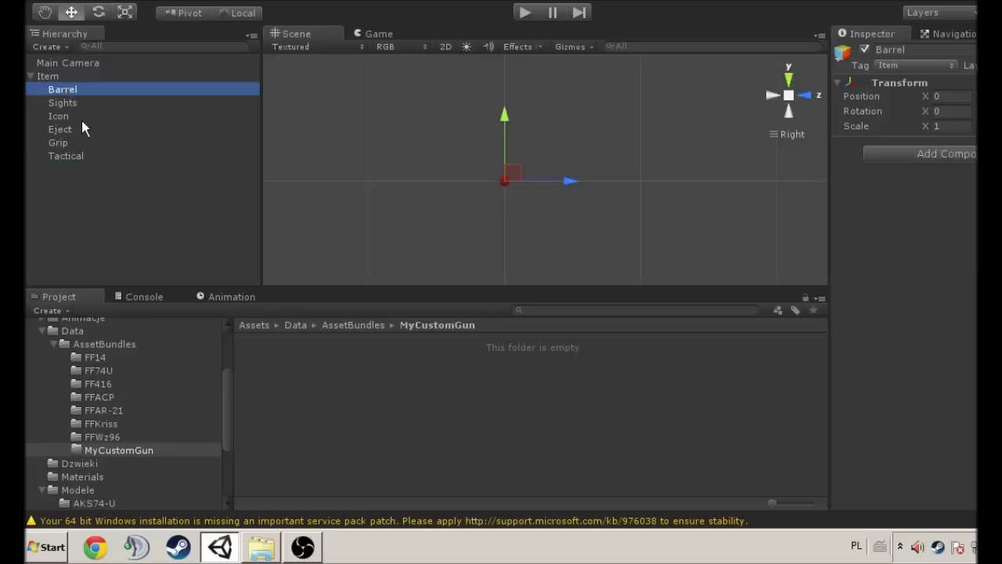
drag(82, 155, 78, 95)
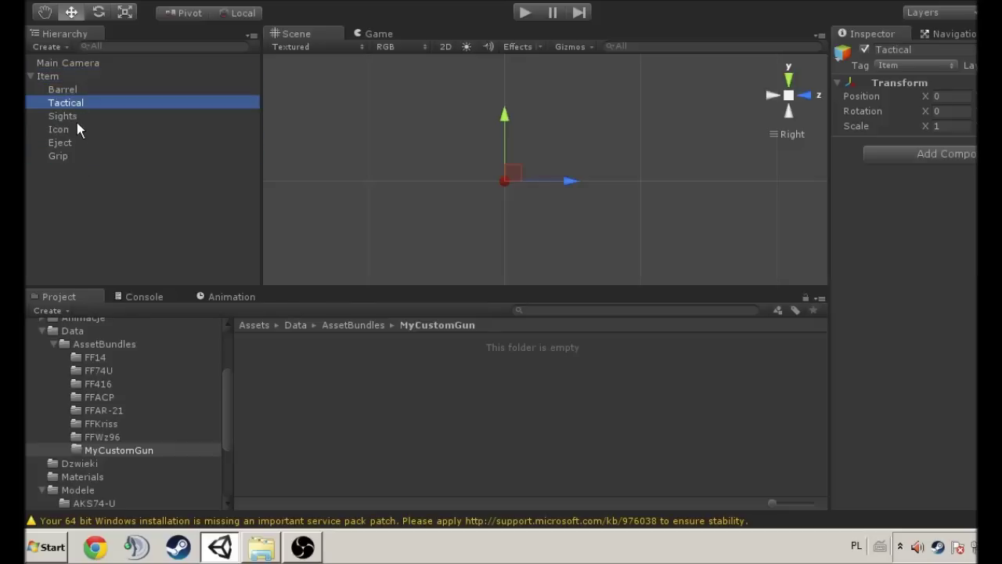
mouse_move(61, 130)
mouse_down()
mouse_move(65, 144)
mouse_move(68, 116)
mouse_up()
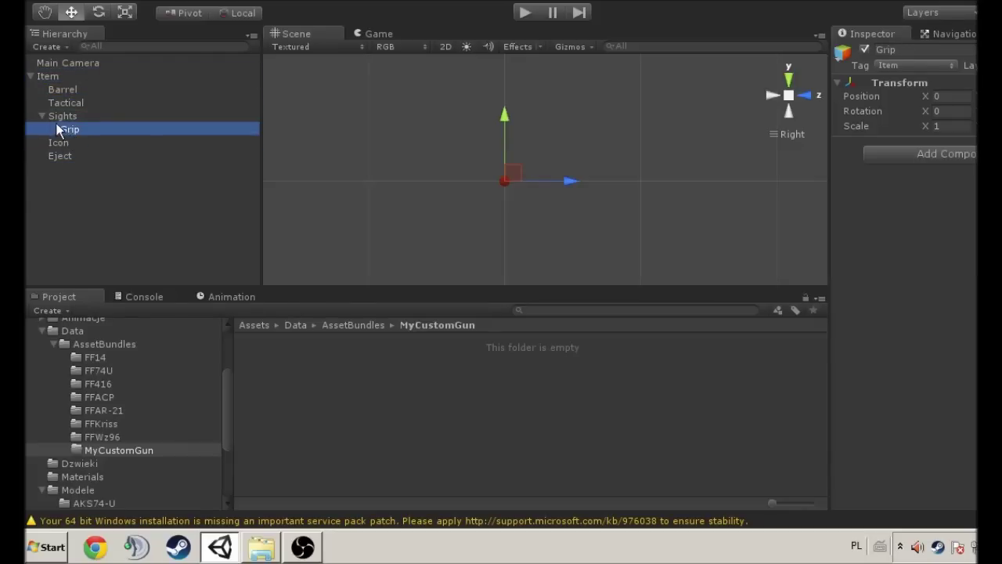
mouse_move(65, 132)
mouse_down()
mouse_move(78, 150)
mouse_move(71, 122)
mouse_up()
click(72, 130)
click(69, 90)
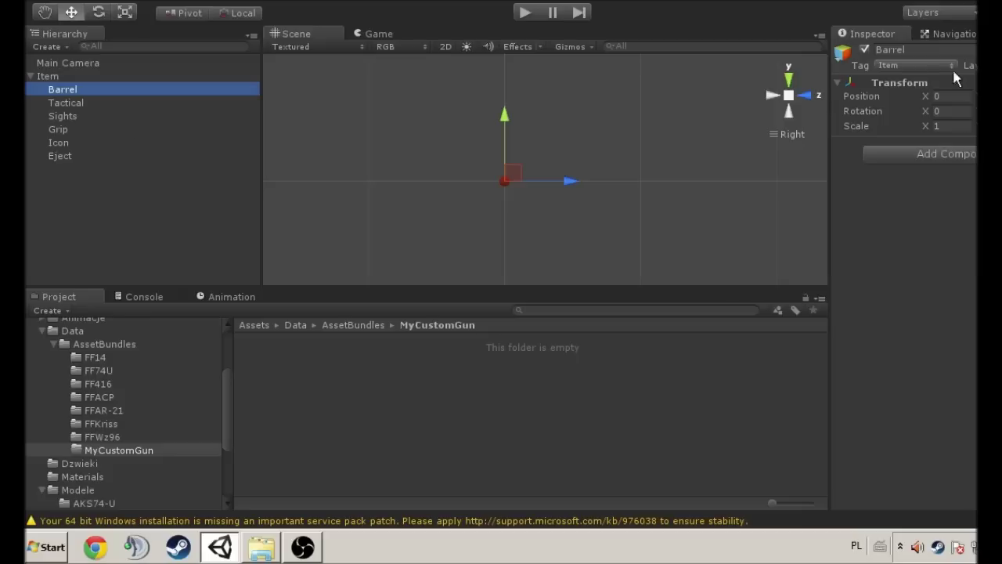
click(66, 107)
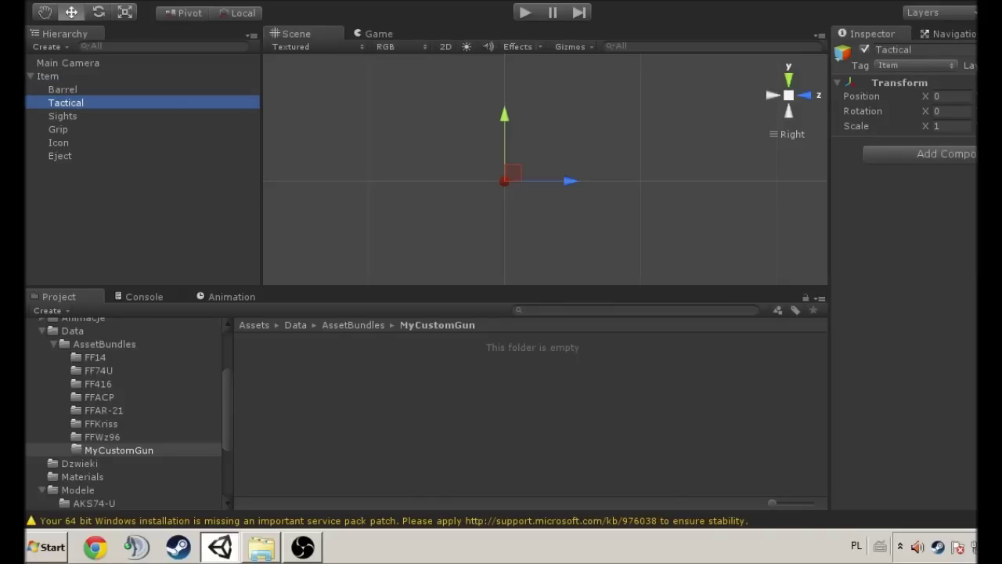
click(157, 116)
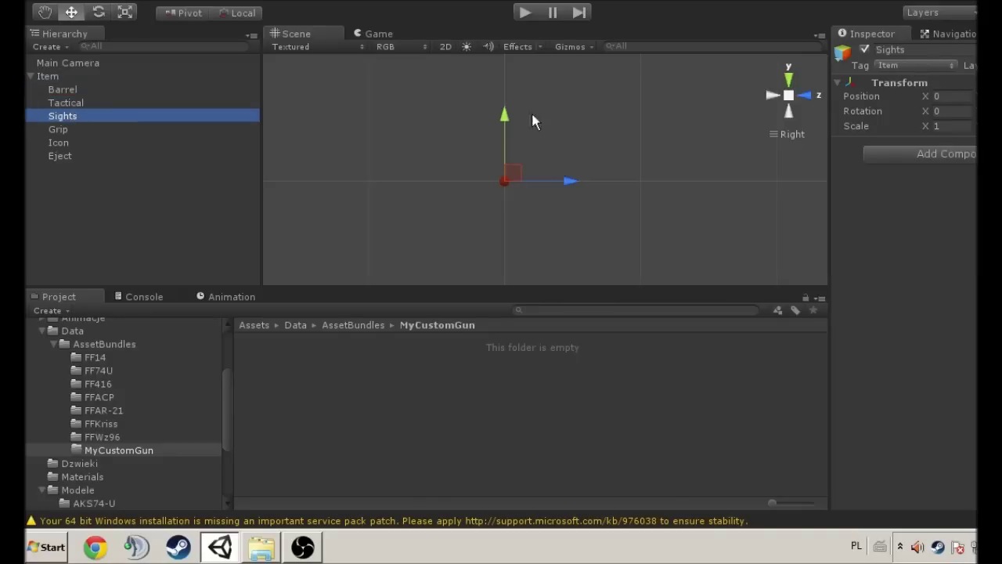
click(133, 190)
Step: Open the Tar-21 folder under Modele and check the Model and Rig import settings of Model_0
scroll(125, 454, down, 3)
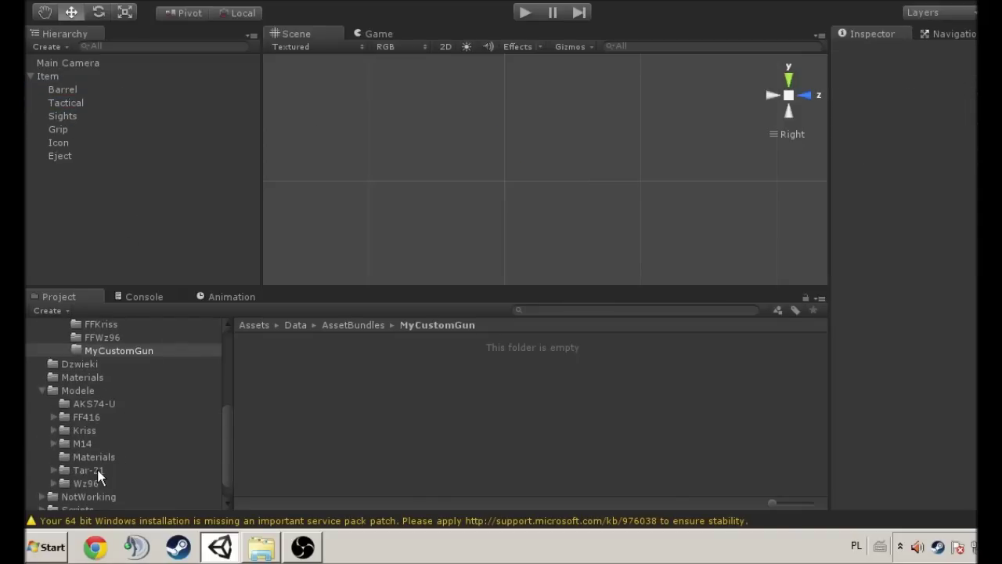
click(89, 470)
double_click(278, 365)
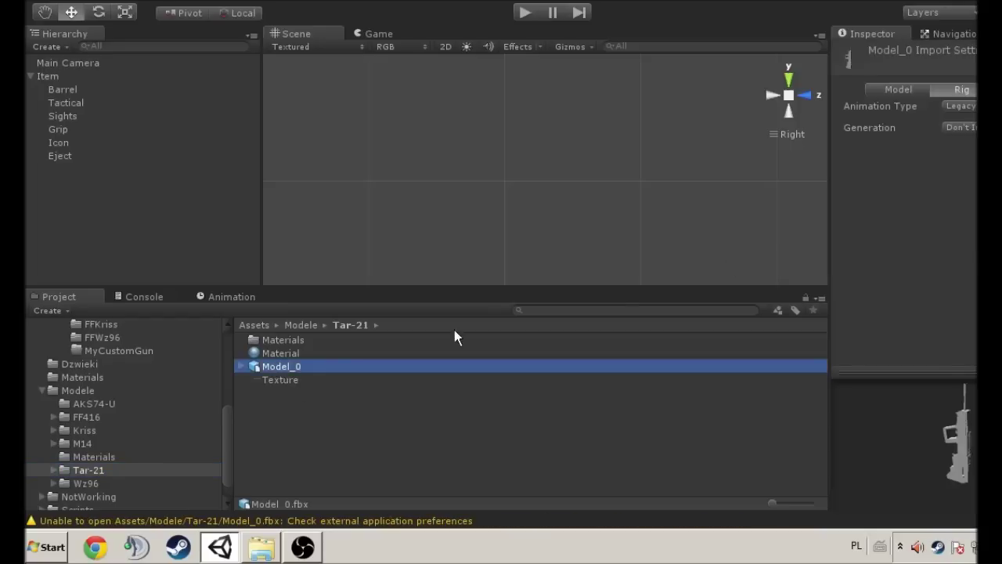
click(900, 91)
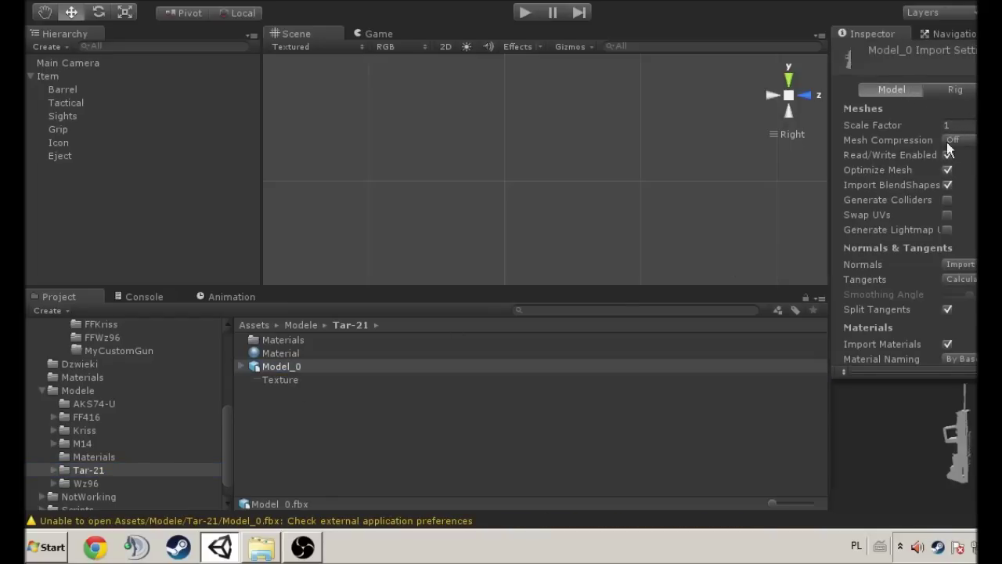
click(957, 90)
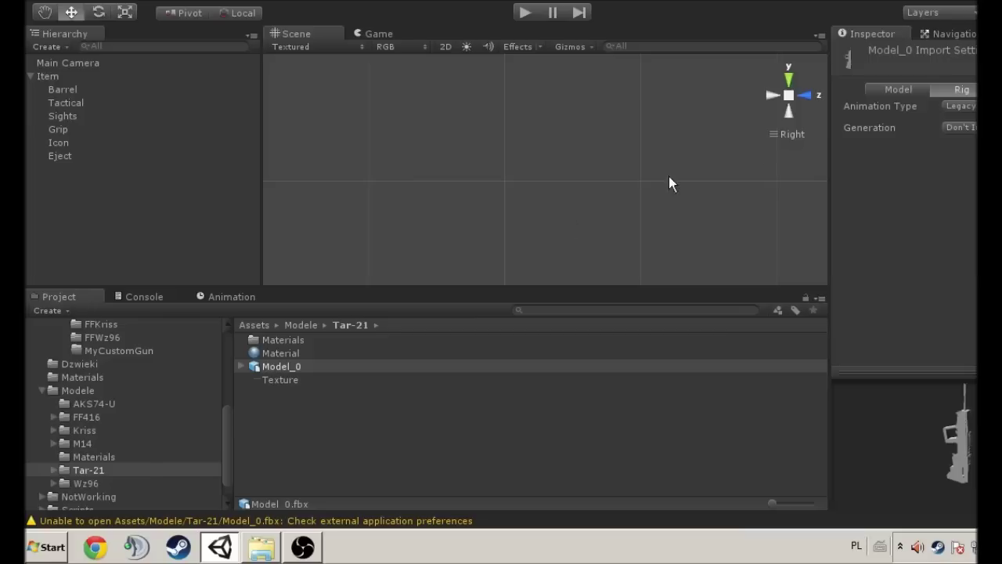
Step: Add Model_0 as the first child of Item and assign it the Item tag
drag(275, 366, 62, 76)
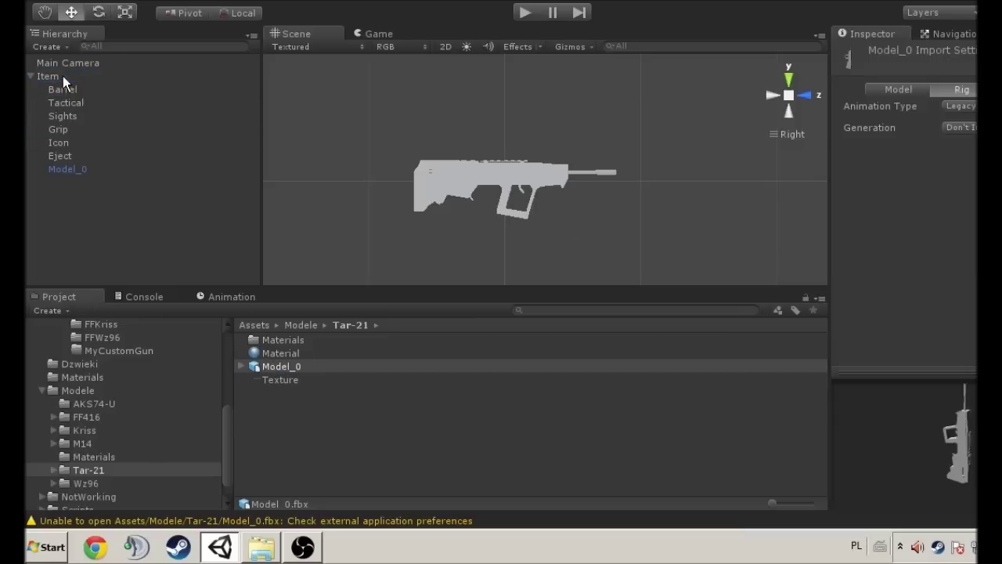
drag(78, 168, 69, 82)
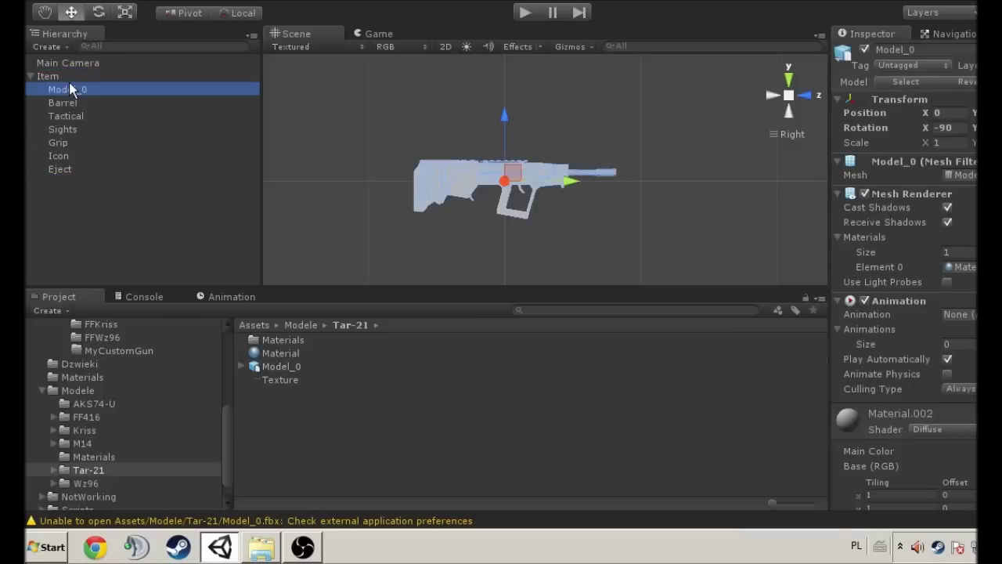
click(911, 66)
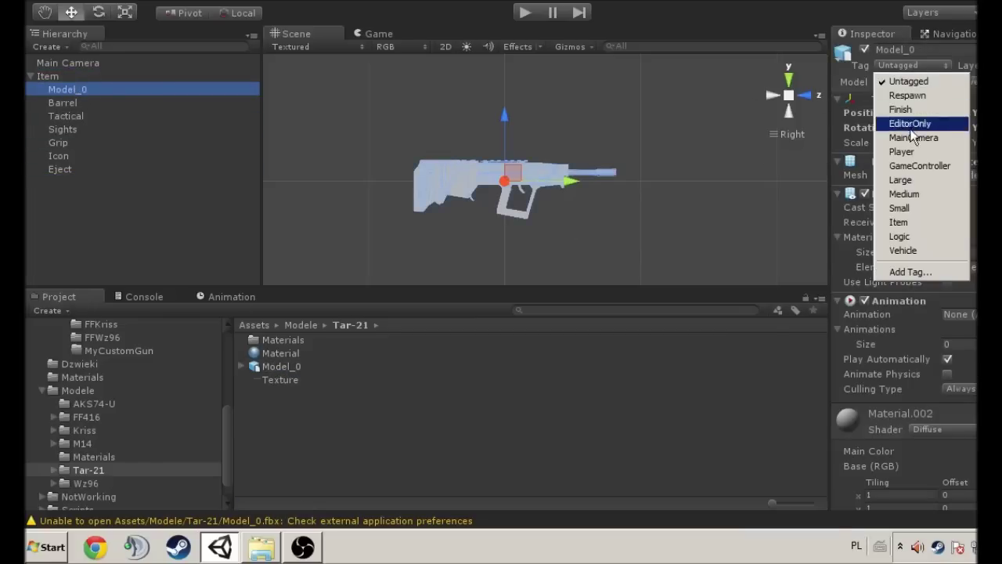
click(914, 220)
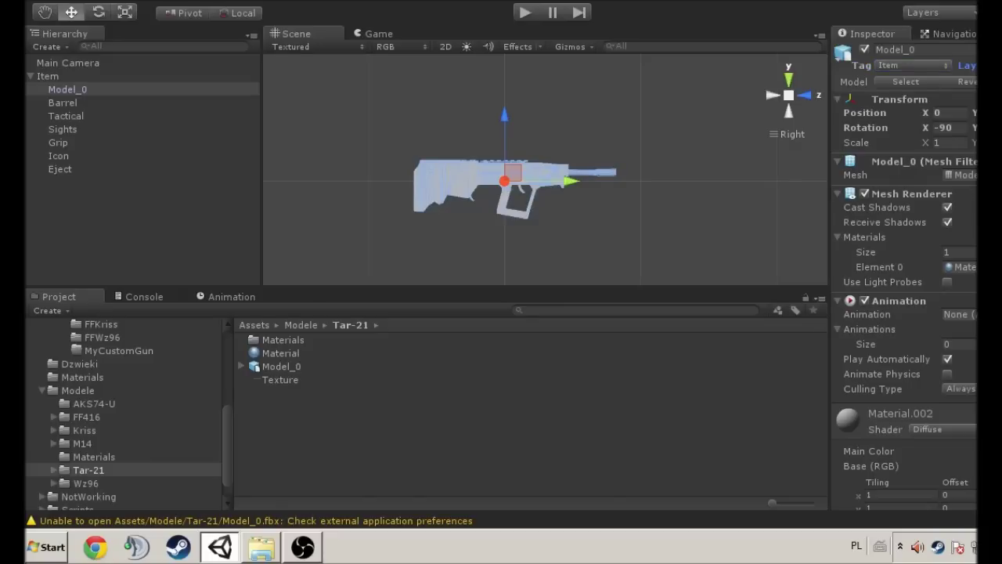
Step: Remove the Animation component from Model_0 and assign the Tar-21 folder's Material to its Mesh Renderer
click(996, 301)
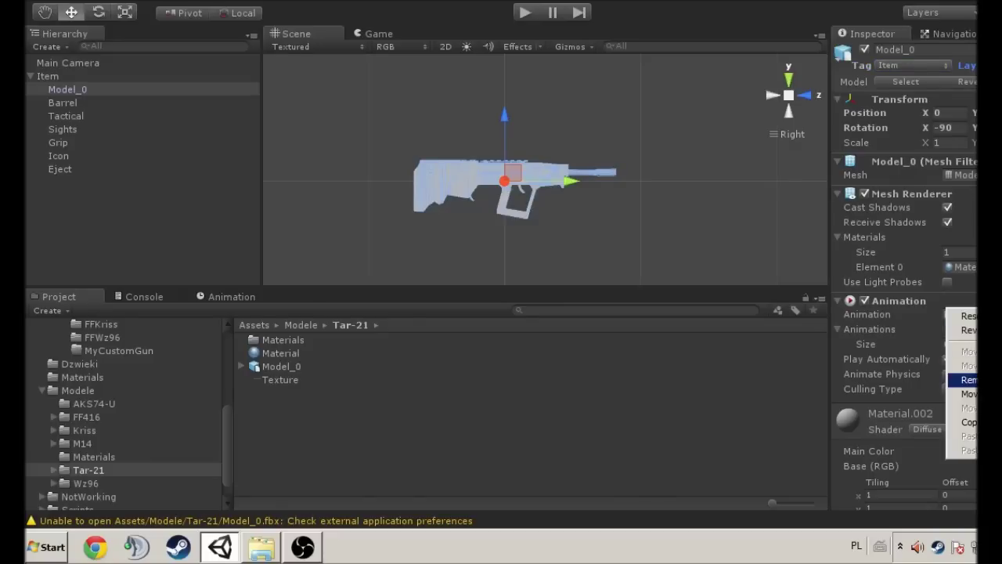
click(982, 379)
drag(278, 353, 961, 267)
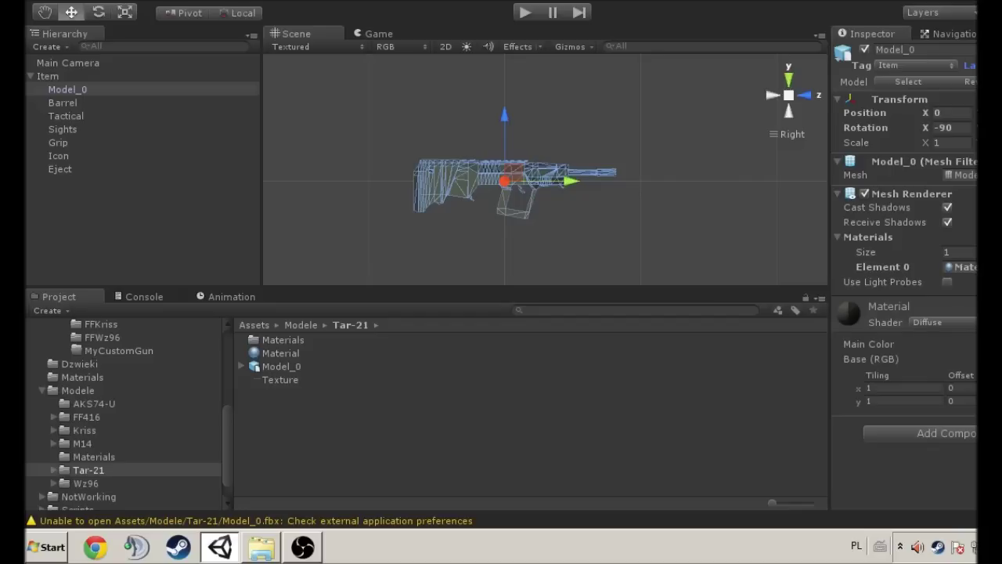
Step: Reset Model_0's rotation, setting its X value to 0
click(946, 128)
text(0)
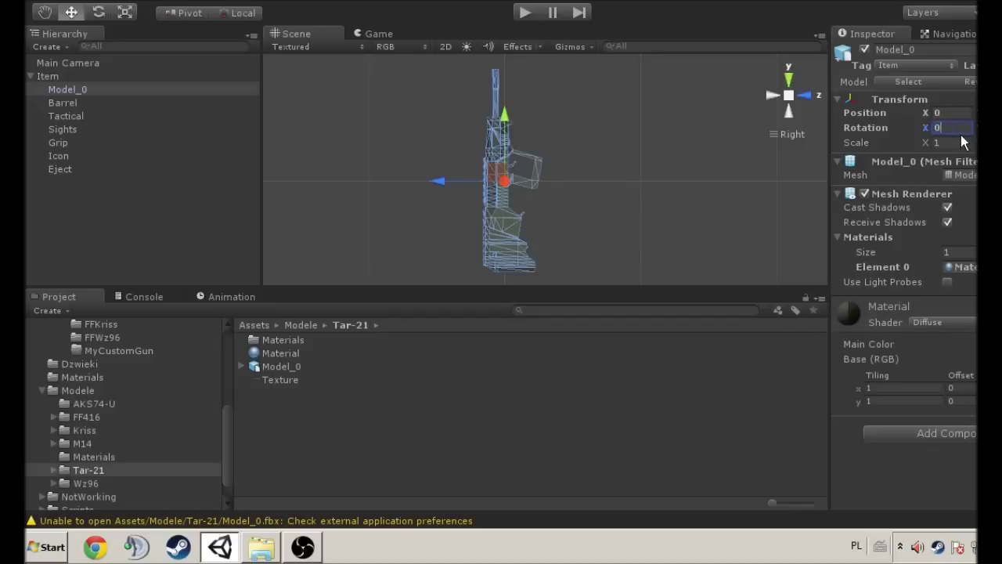
key(Return)
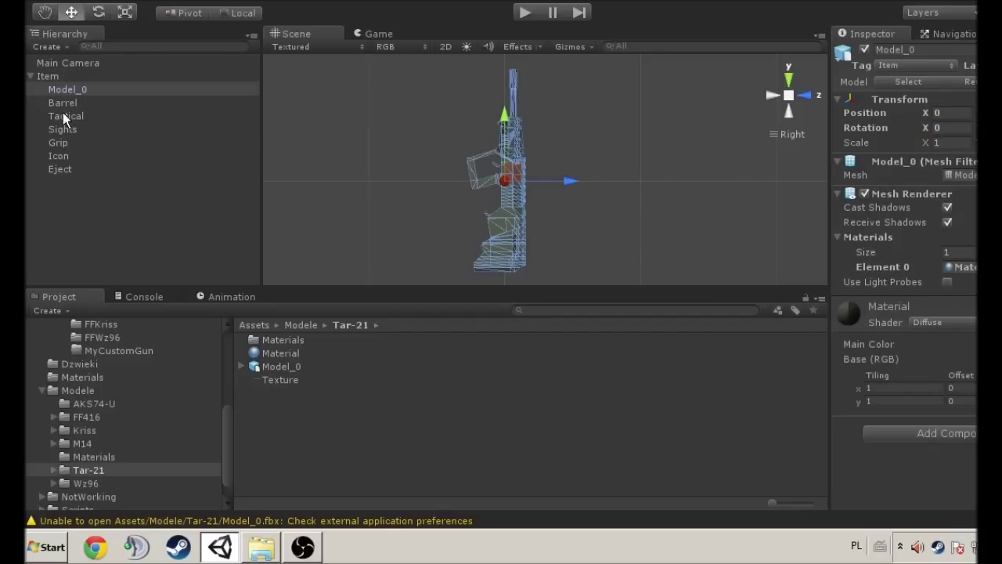
Step: Rotate the Icon object 90 degrees about the Y axis and add a Camera component to it
click(74, 159)
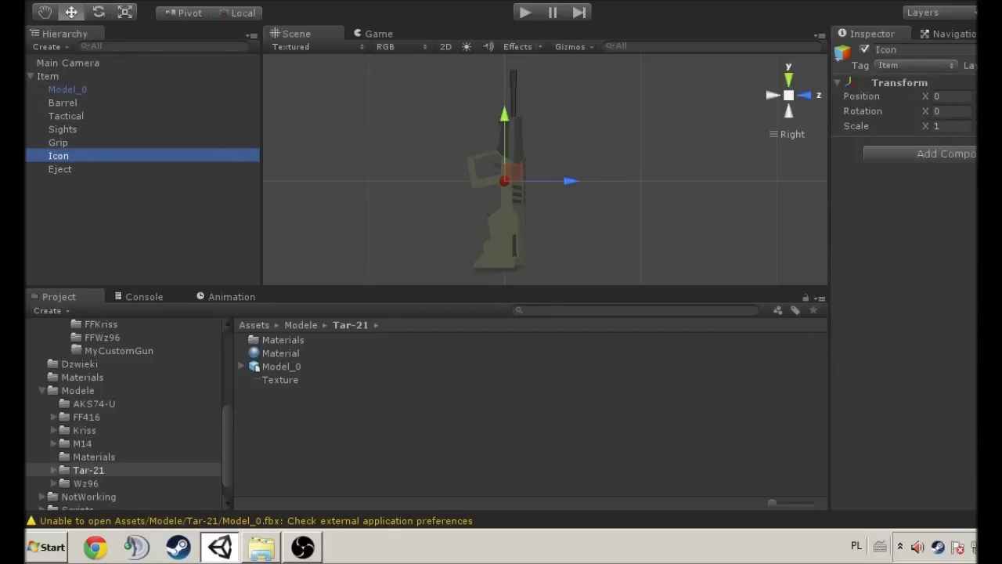
text(90)
click(921, 160)
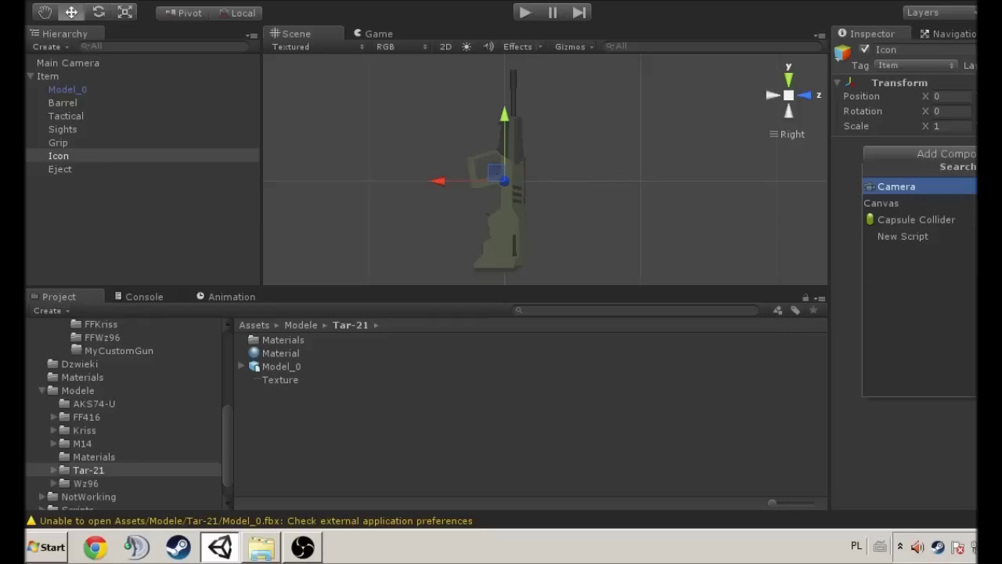
click(932, 187)
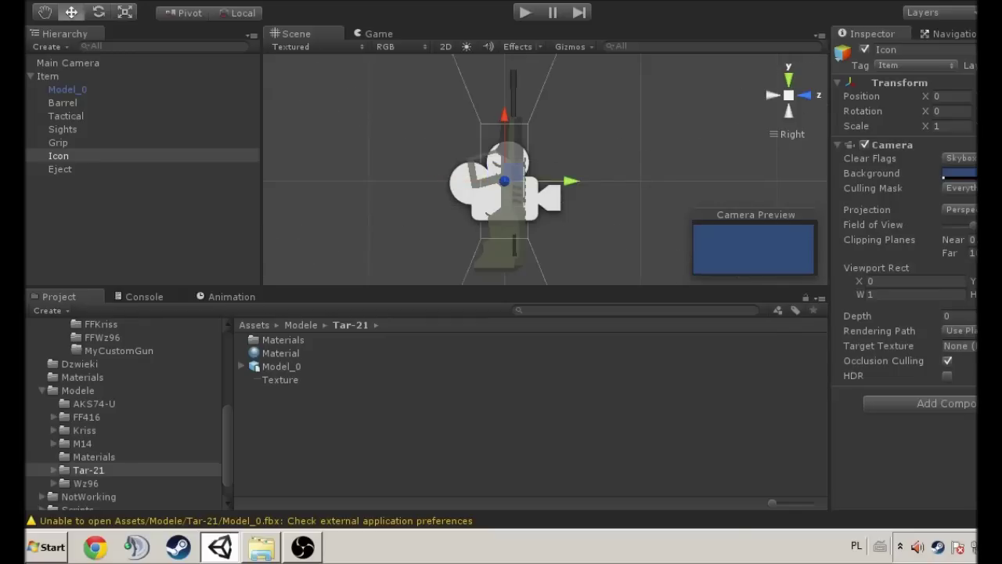
Step: Rotate the Icon object 90 degrees about the Z axis and switch its camera to orthographic projection
text(90)
click(968, 209)
click(967, 235)
Step: Move the Icon object sideways off the gun to about X -0.8 and set its camera's size to 0.4
click(784, 96)
click(789, 96)
click(772, 95)
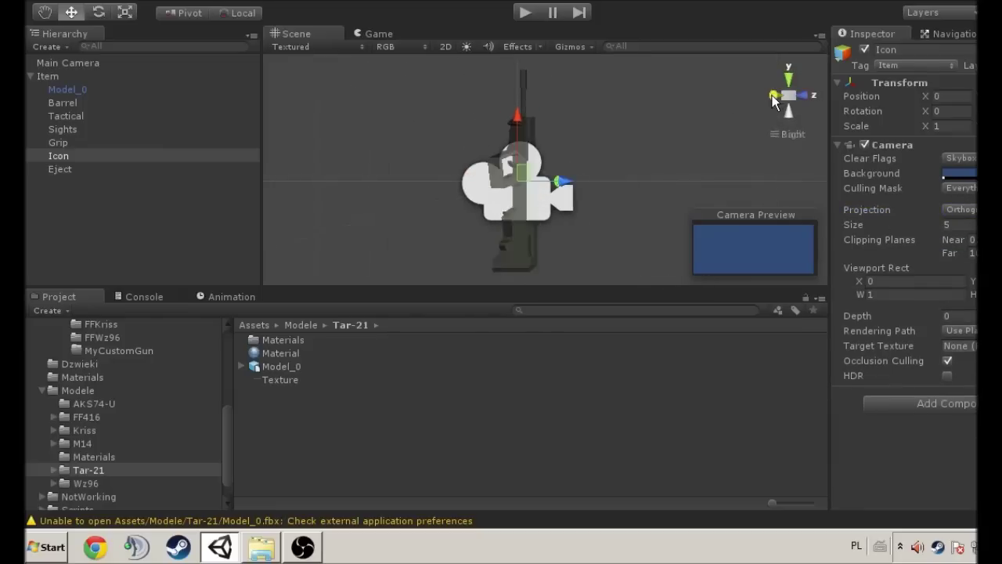
drag(584, 182, 536, 181)
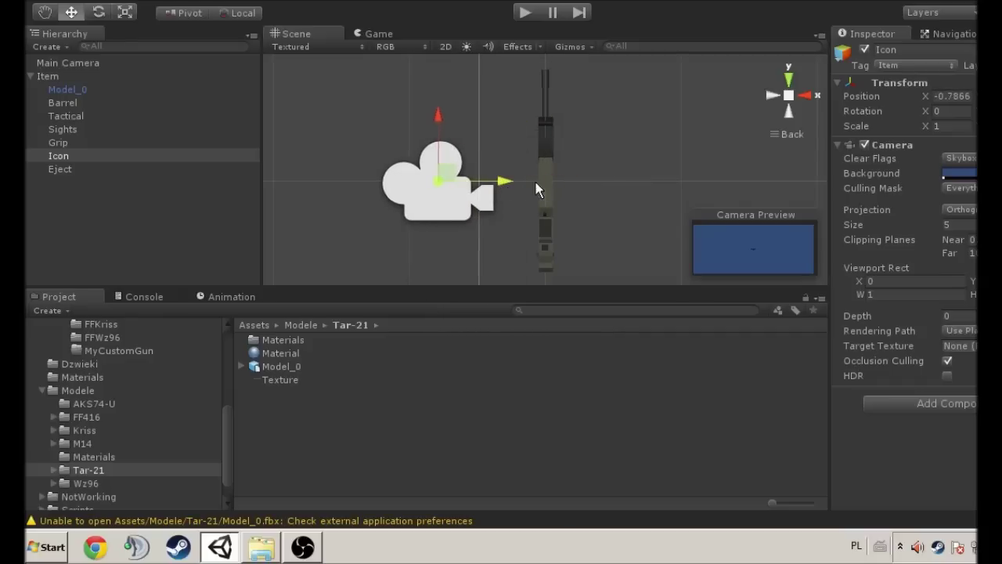
click(959, 224)
text(0.4)
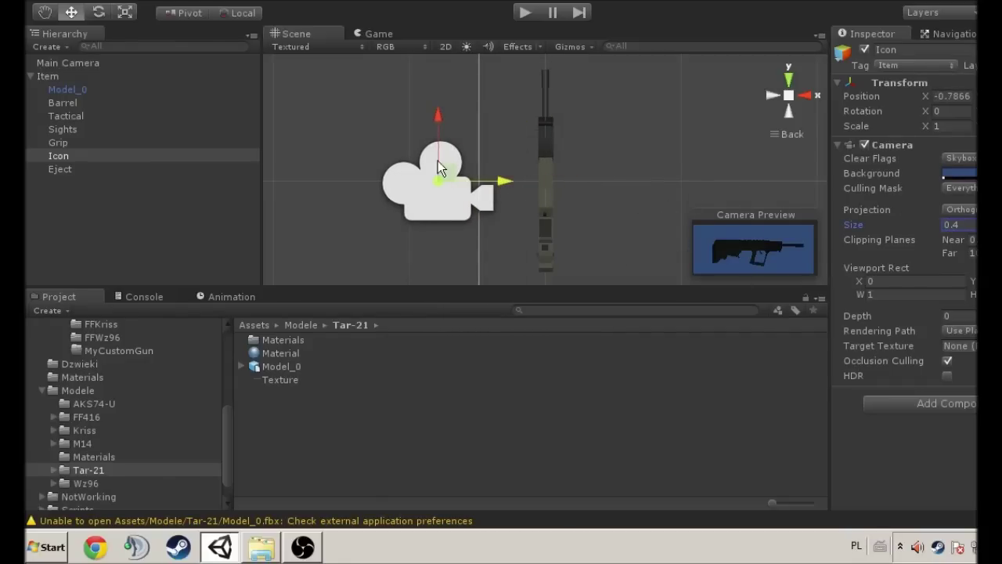
drag(496, 181, 494, 179)
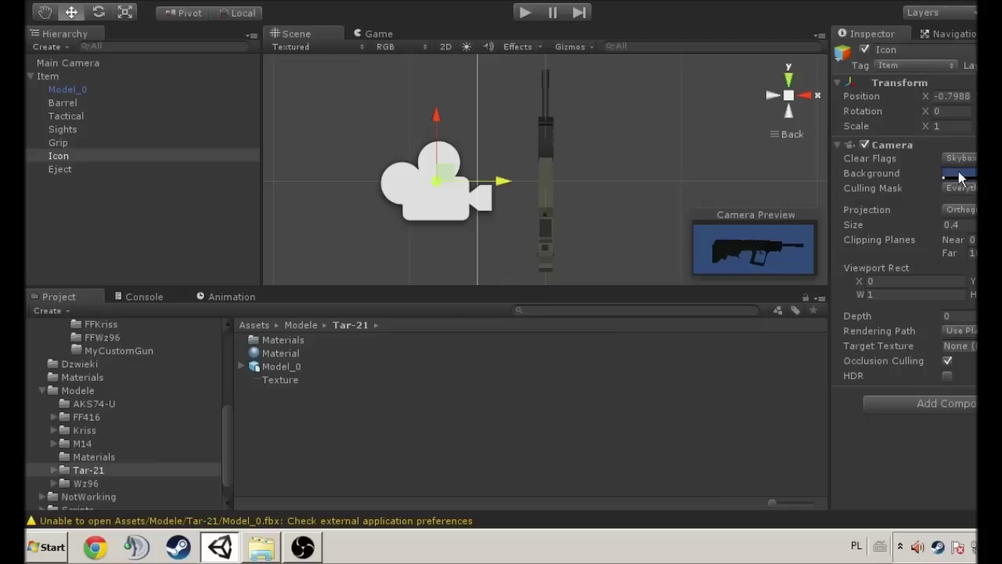
Step: Remove the Camera component from the Icon object
click(994, 144)
click(988, 210)
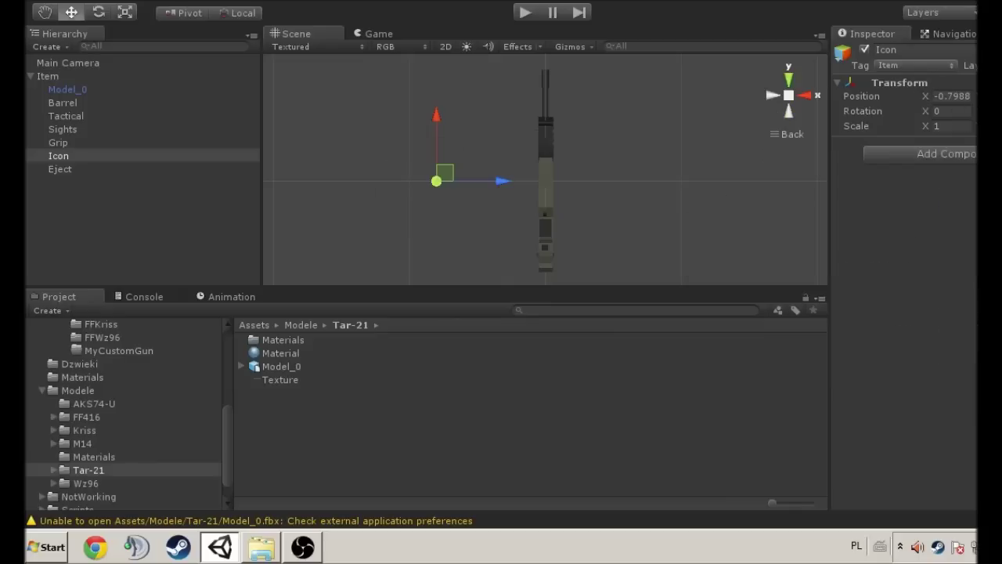
Step: Move the Barrel object up along the Y axis to the tip of the gun's barrel
click(80, 103)
middle_drag(559, 160, 539, 207)
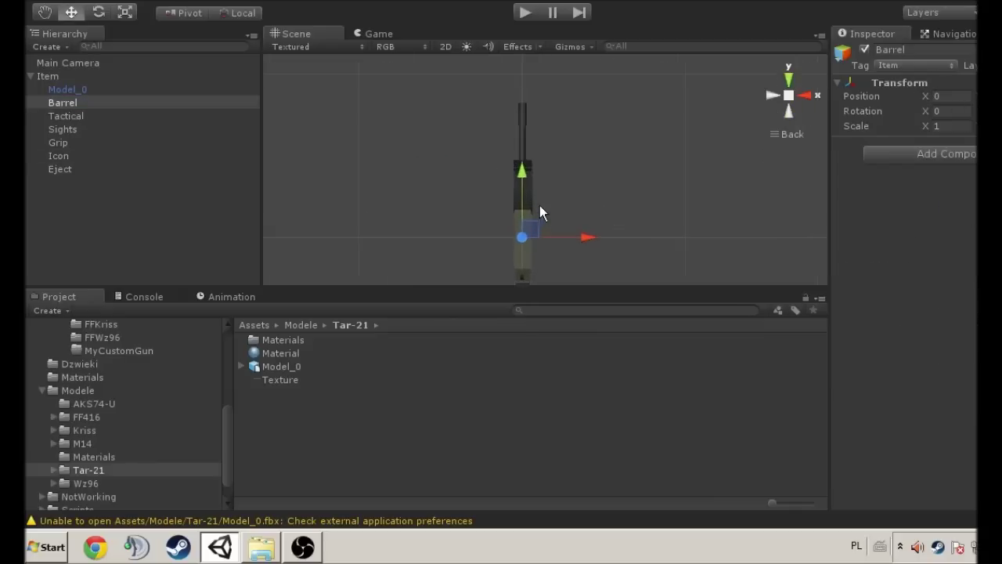
click(772, 95)
key(w)
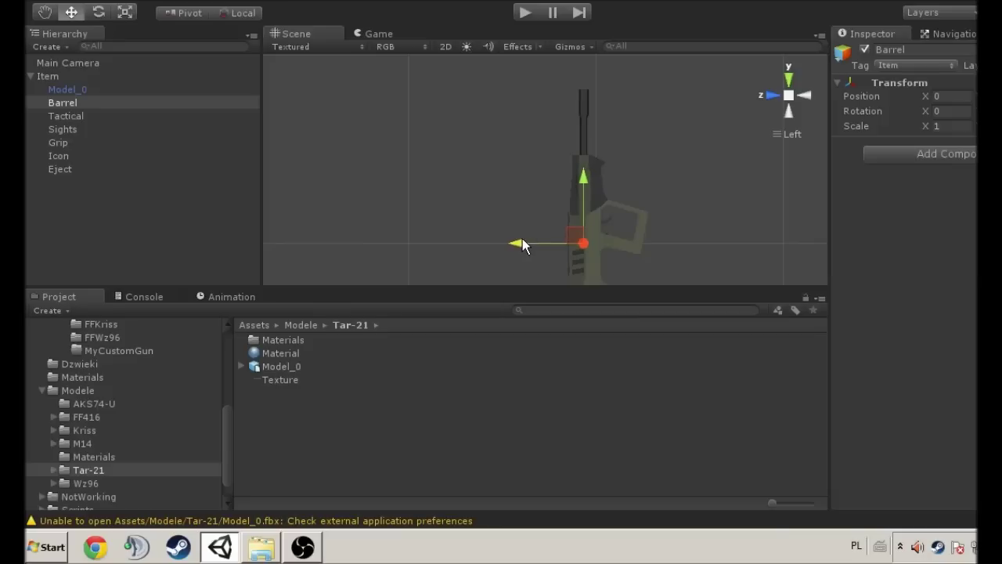
drag(581, 178, 614, 35)
middle_drag(617, 125, 600, 222)
scroll(597, 222, up, 8)
drag(580, 141, 579, 135)
Step: Move the Tactical object up to the handguard and out to its side, at about X 0.077
middle_drag(555, 207, 555, 101)
scroll(557, 152, down, 10)
middle_drag(553, 208, 550, 131)
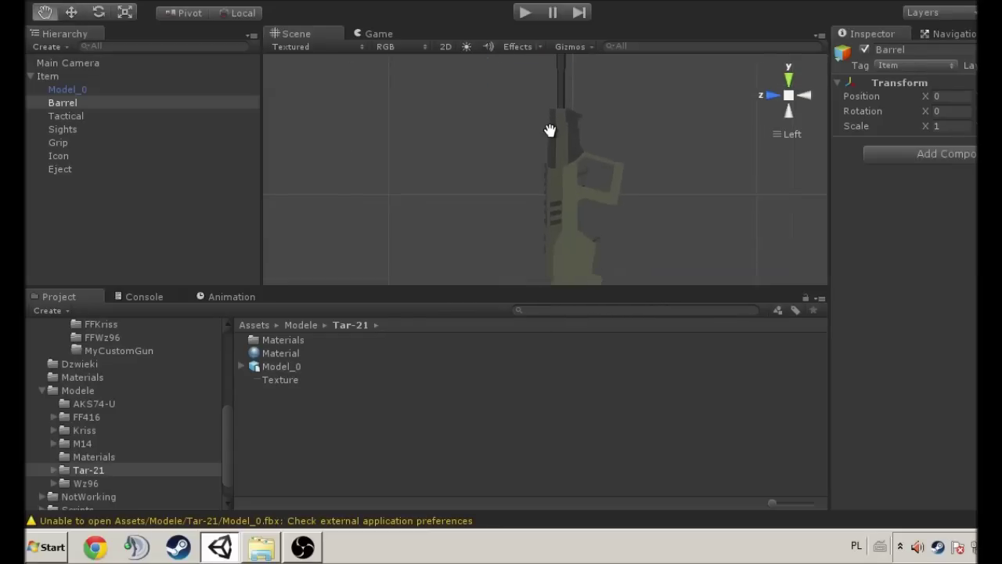
click(66, 116)
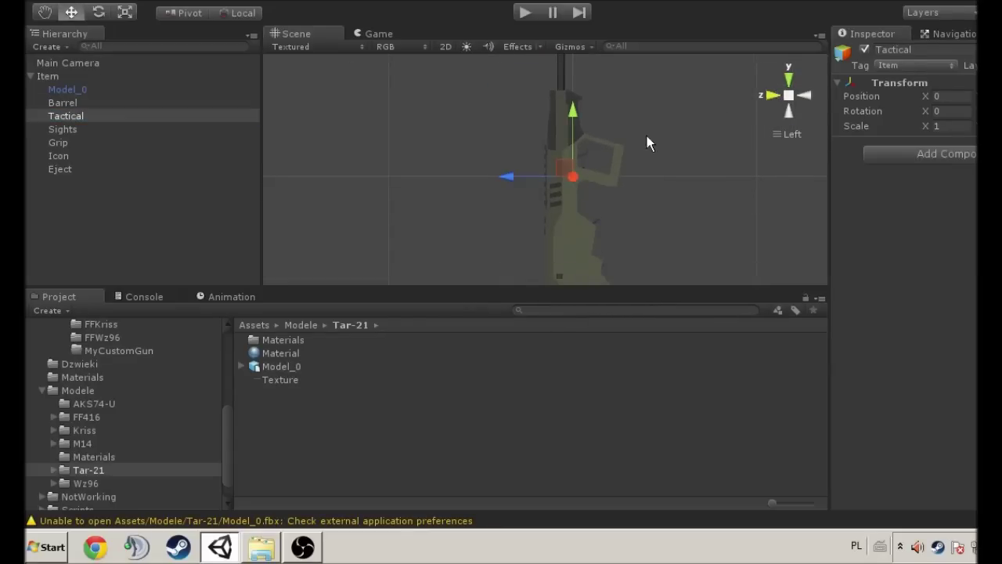
click(771, 94)
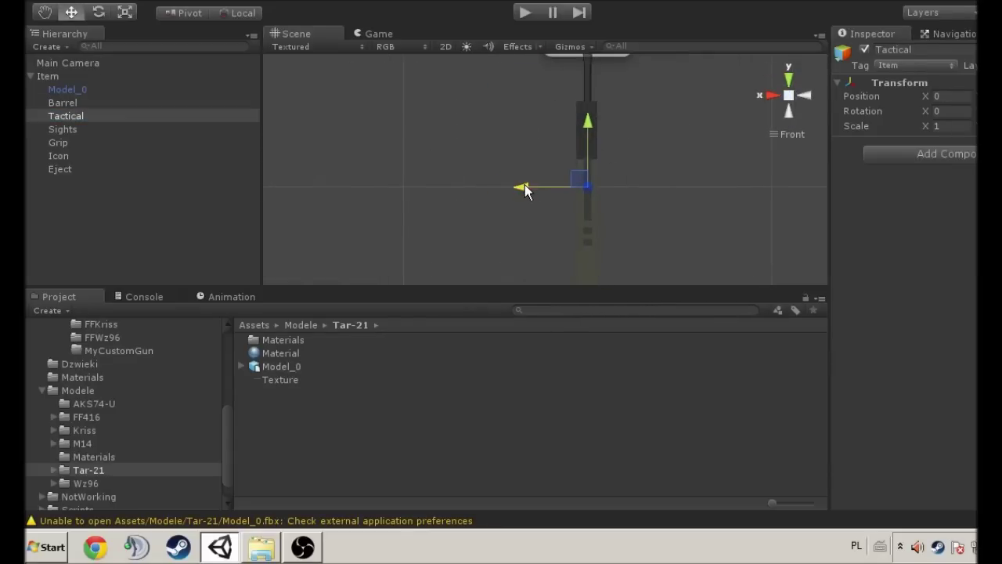
drag(525, 188, 510, 188)
drag(581, 123, 582, 72)
middle_drag(585, 111, 576, 162)
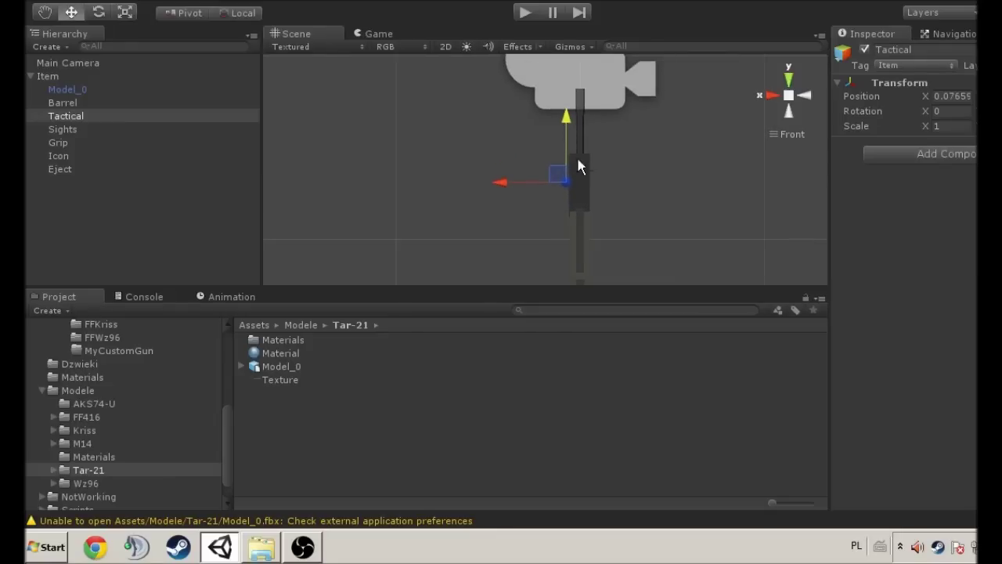
scroll(692, 162, up, 3)
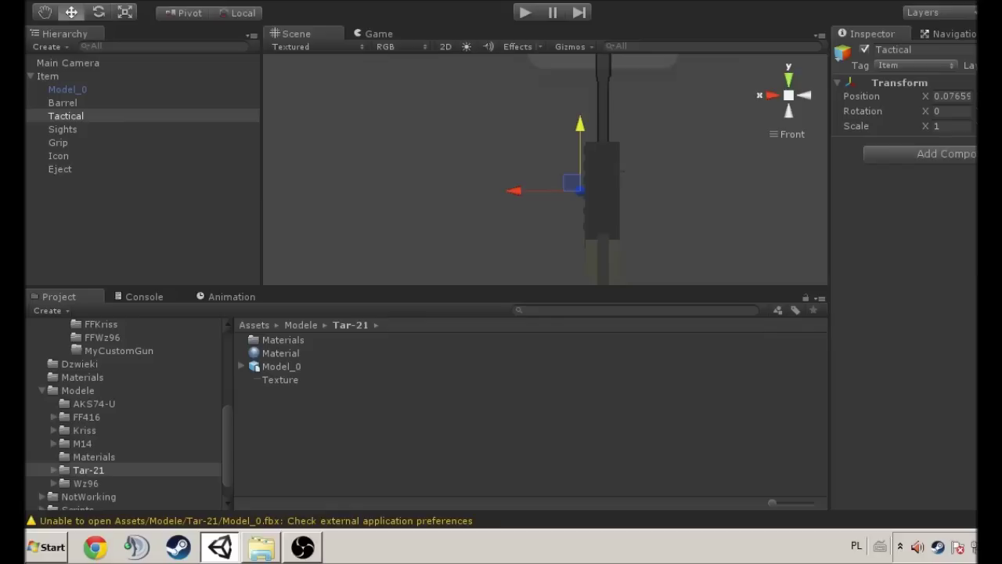
Step: Rotate the Tactical object 90 degrees about the Y axis and fine-tune its position on the handguard's side, at about X 0.074
text(90)
middle_drag(502, 220, 501, 211)
drag(509, 179, 511, 179)
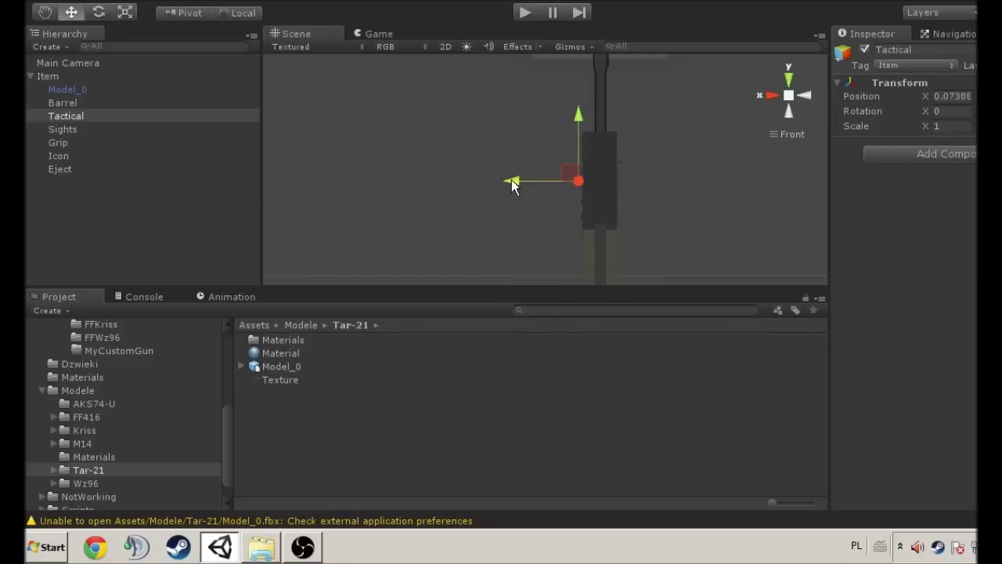
click(771, 95)
drag(442, 188, 472, 186)
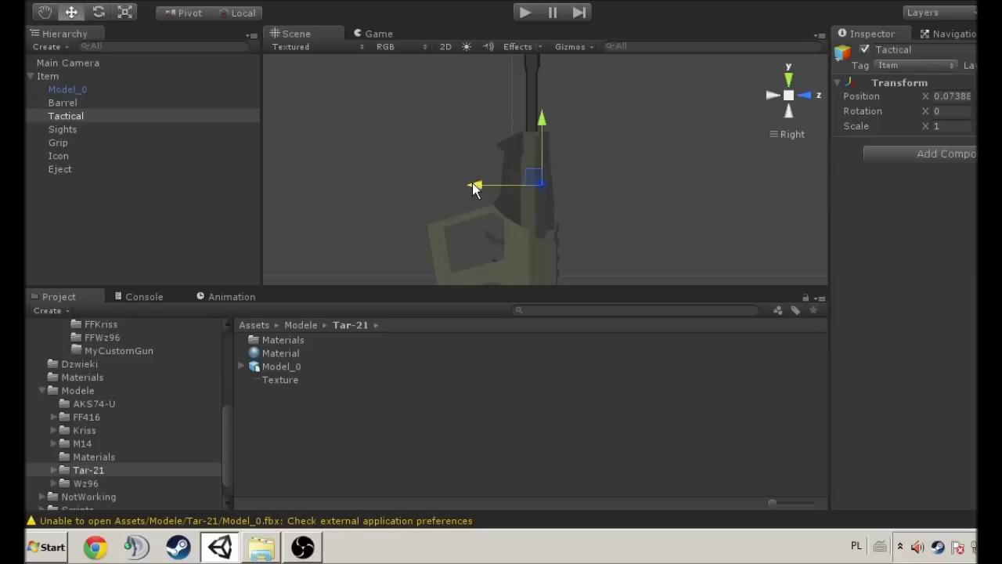
drag(541, 117, 540, 108)
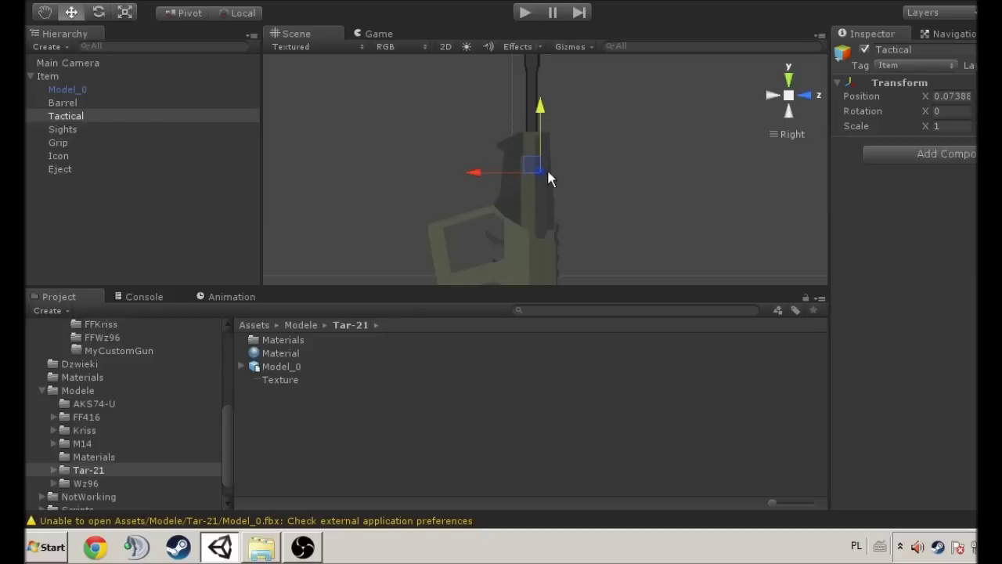
Step: Position the Sights object on the sight rail along the gun's upper edge, beside the three dark slots
click(771, 96)
click(771, 96)
click(771, 96)
middle_drag(634, 201, 567, 175)
click(62, 129)
middle_drag(564, 88, 565, 116)
middle_drag(568, 176, 569, 200)
click(807, 97)
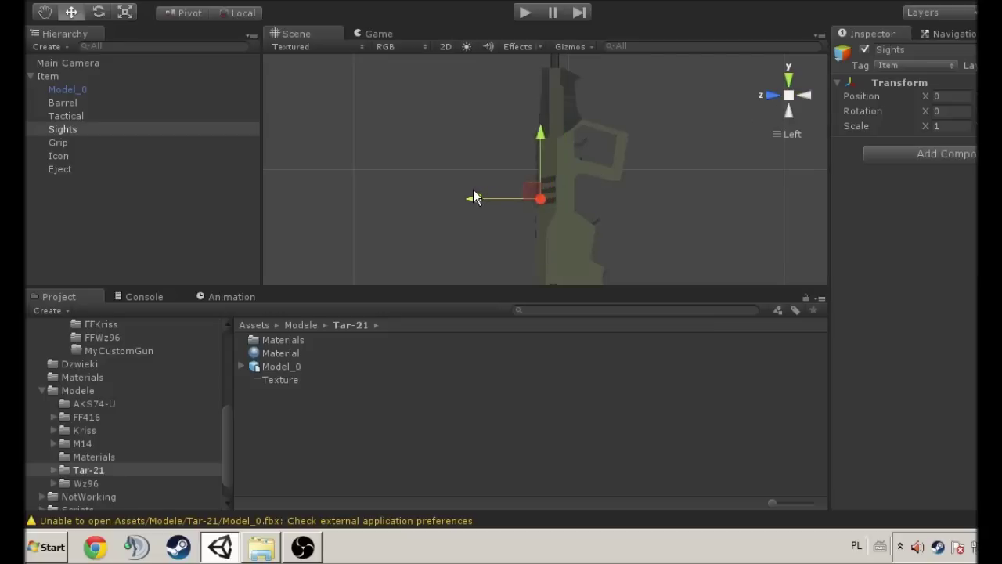
scroll(511, 203, up, 3)
middle_drag(522, 223, 520, 186)
drag(453, 185, 450, 182)
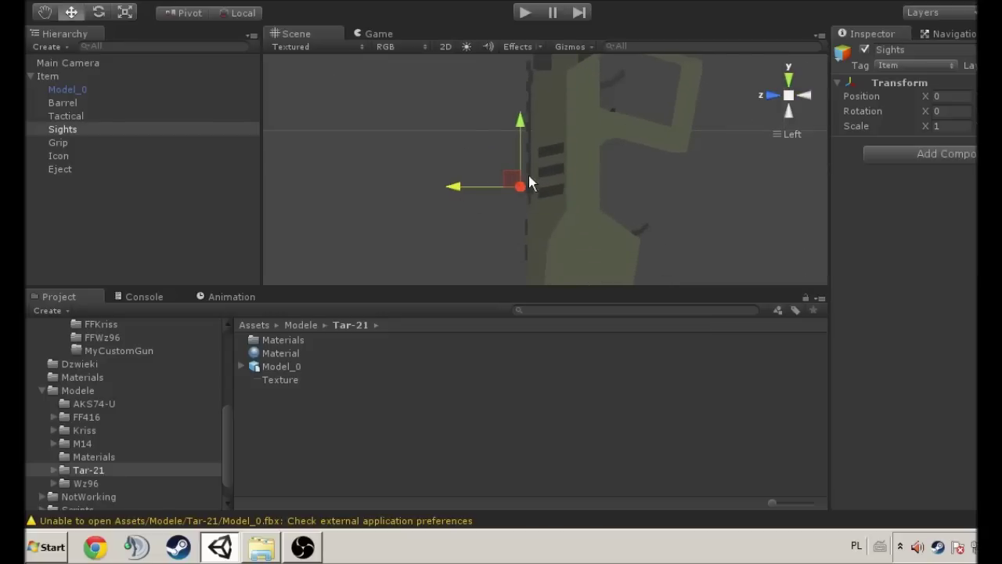
Step: Position the Grip object on the underside of the handguard, just ahead of the trigger guard
scroll(520, 207, down, 3)
middle_drag(541, 229, 541, 190)
click(770, 95)
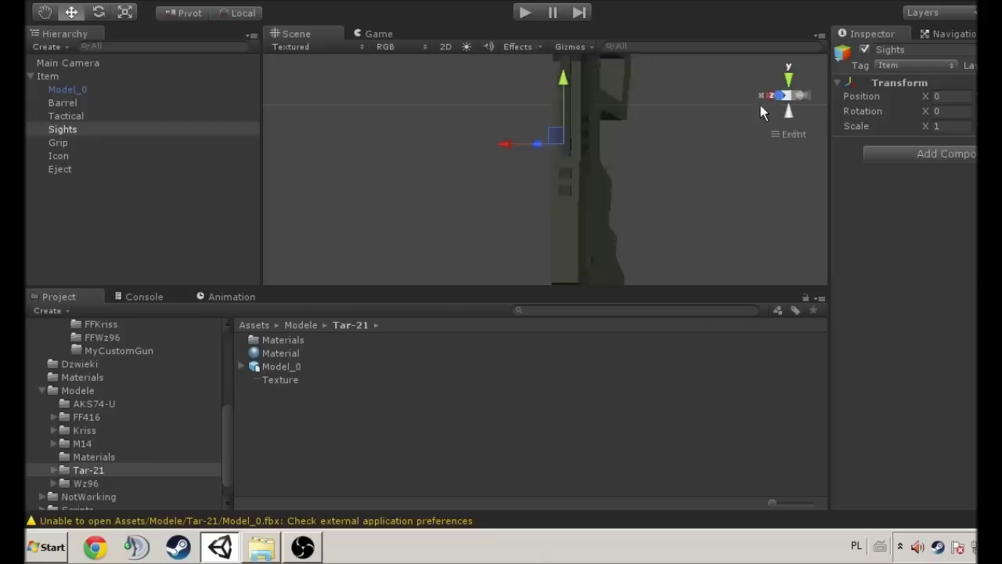
click(84, 139)
key(q)
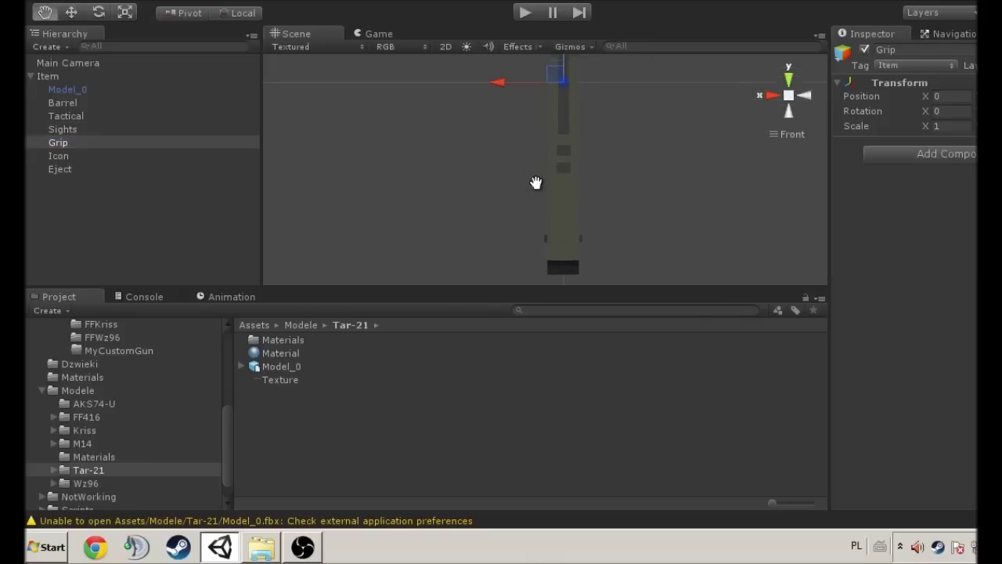
key(w)
click(770, 95)
drag(512, 208, 510, 117)
drag(570, 181, 551, 181)
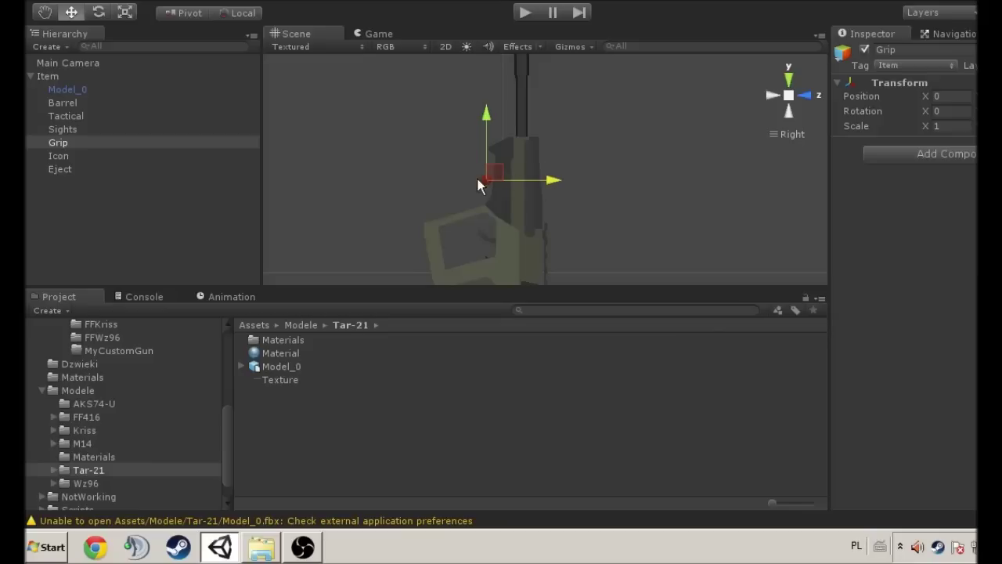
Step: Move the Eject object down the stock onto the dark ejection port
middle_drag(517, 195, 511, 150)
click(71, 168)
middle_drag(594, 173, 593, 147)
drag(481, 86, 493, 218)
middle_drag(493, 218, 496, 166)
drag(562, 220, 602, 224)
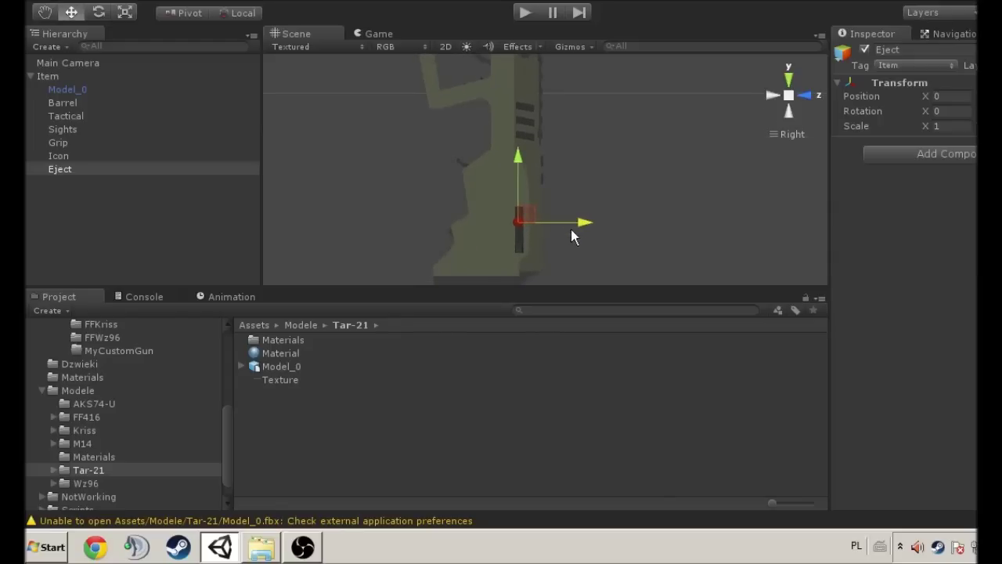
Step: Shift the Eject object out to the gun's side at about X 0.066 and turn its Z axis to point outward
click(772, 96)
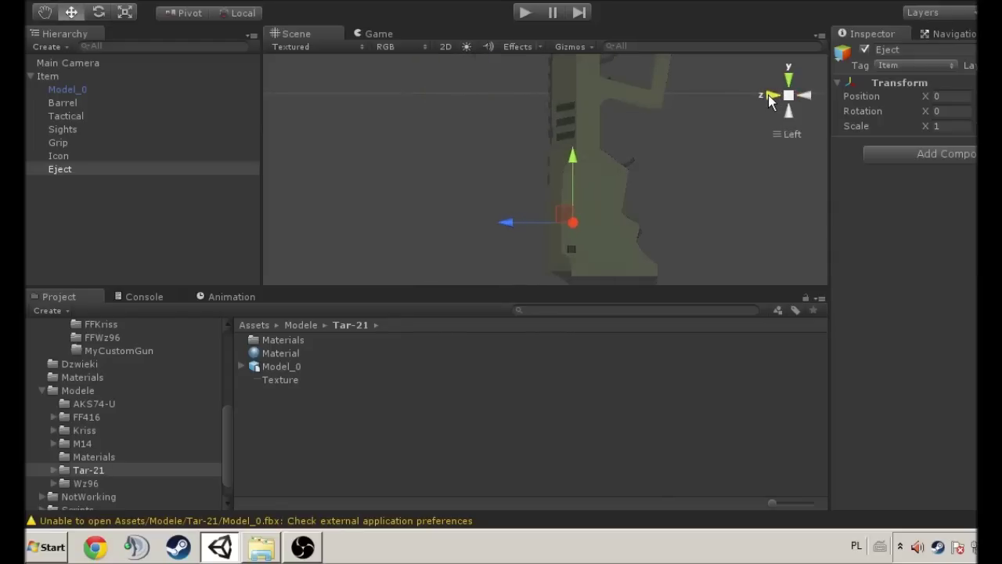
click(767, 95)
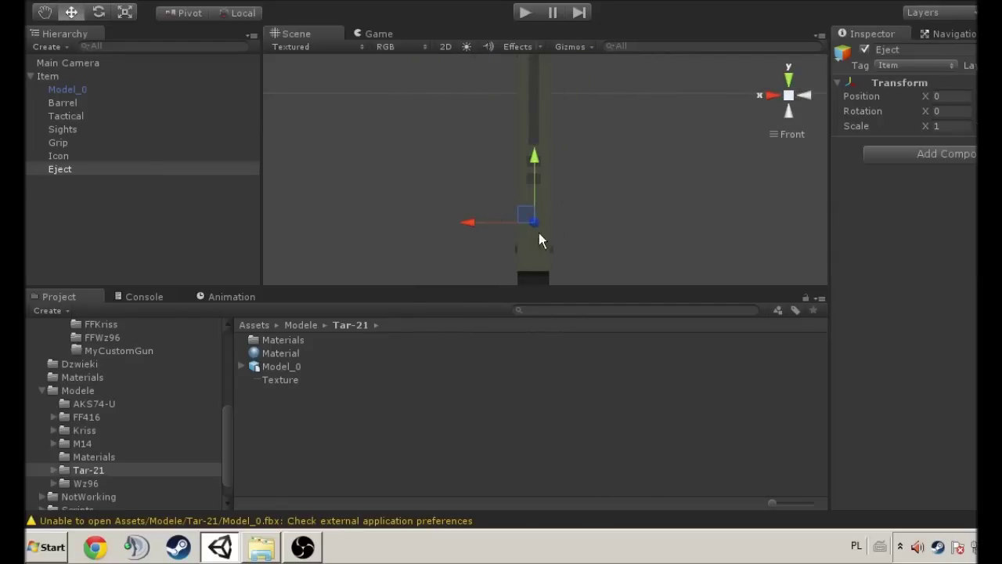
drag(485, 222, 462, 220)
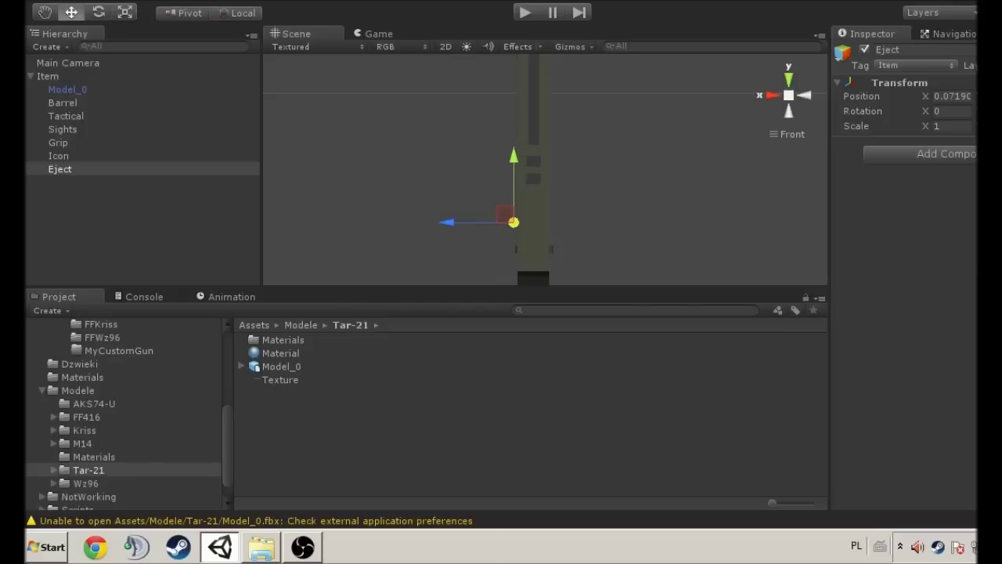
drag(447, 224, 449, 223)
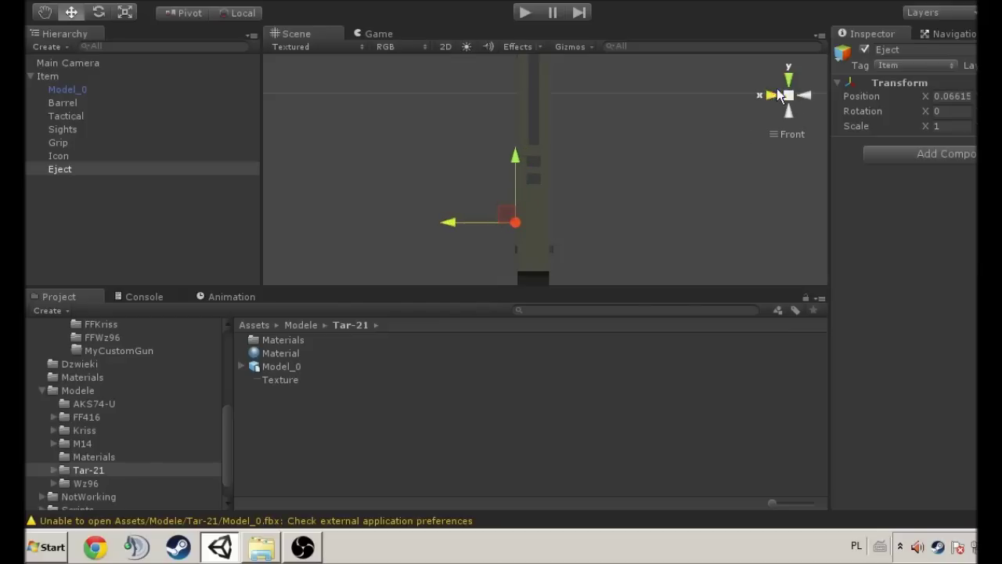
click(775, 95)
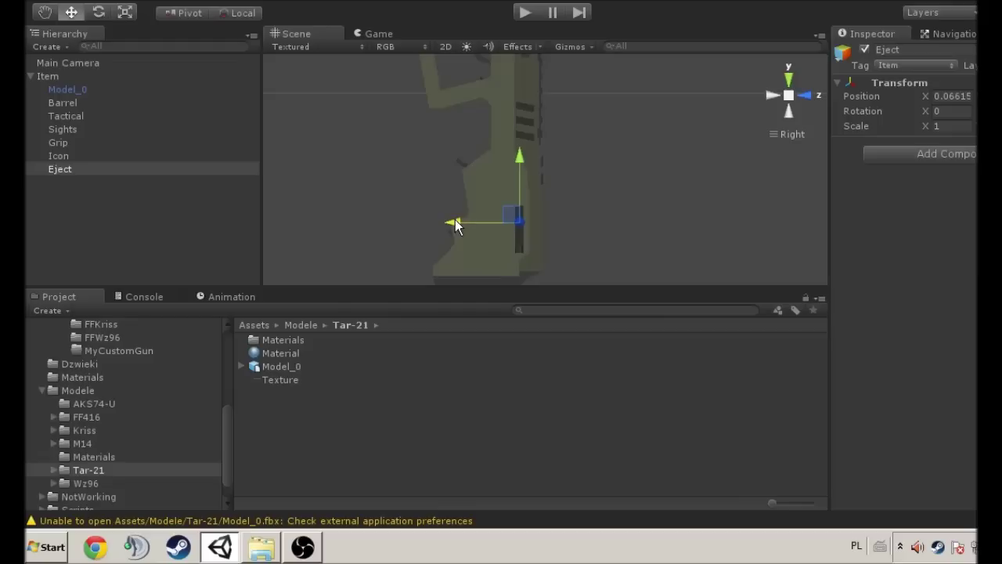
click(772, 95)
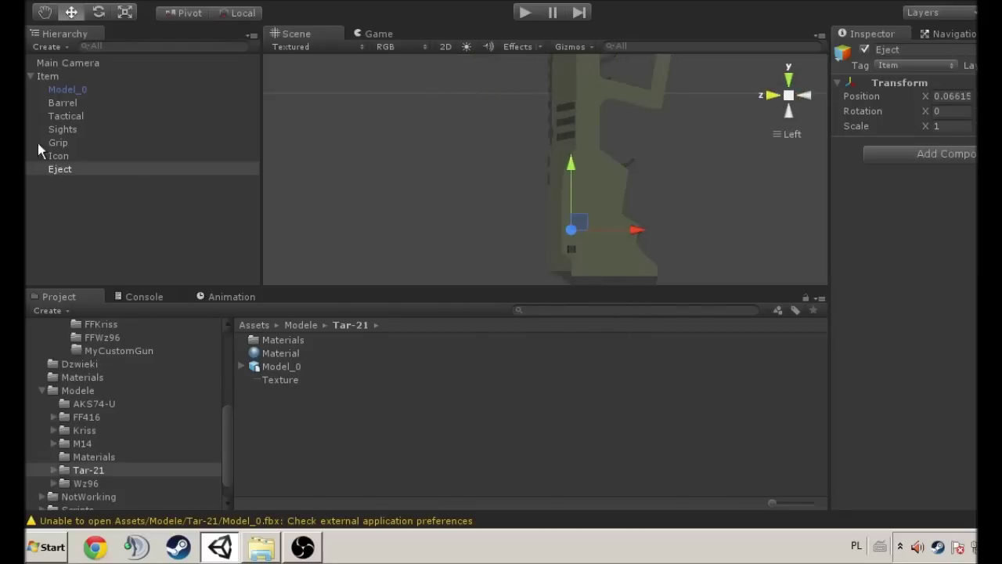
Step: Duplicate the Grip object, rename the copy Magazine and place it between Tactical and Sights in the Item hierarchy
click(73, 156)
click(69, 146)
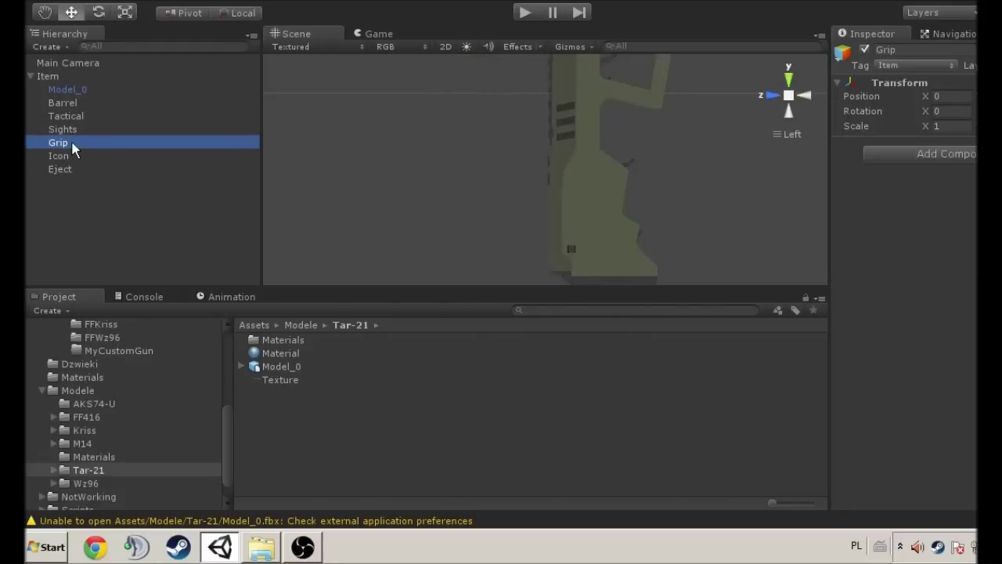
key(ctrl+d)
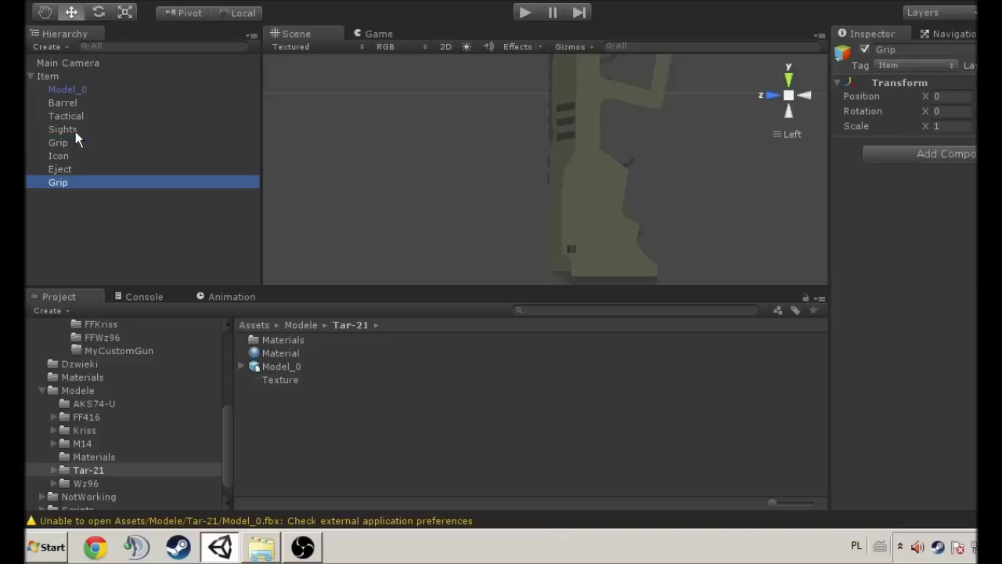
click(73, 187)
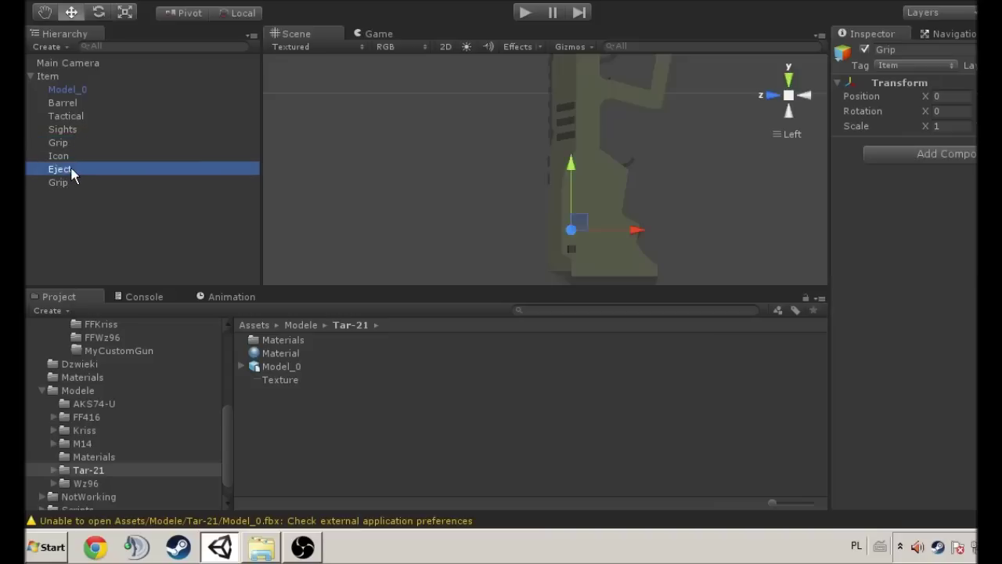
text(Magazin)
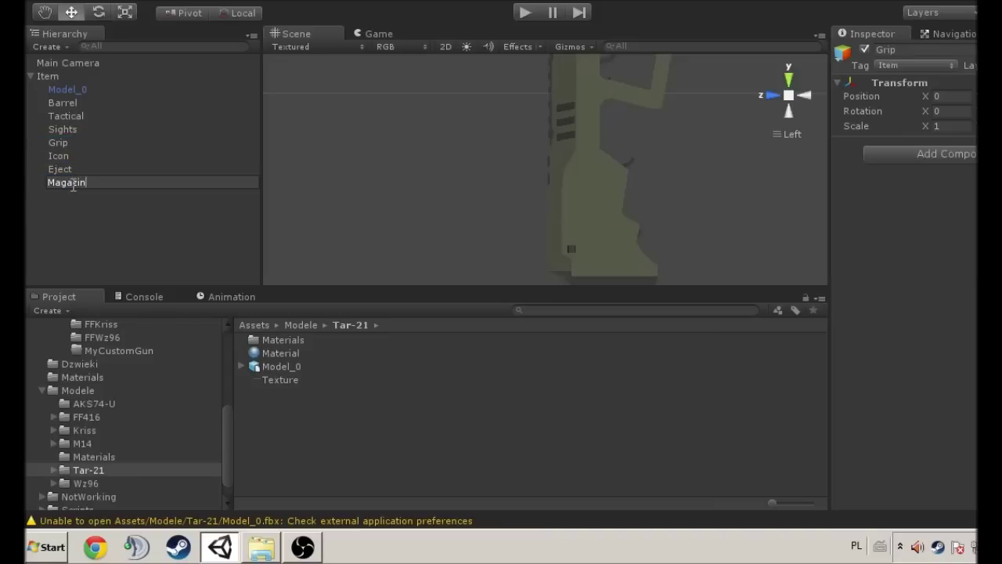
text(e)
key(Return)
drag(92, 180, 81, 126)
Step: Reset the Magazine object's position and move it to the magazine well on the underside of the stock
right_click(947, 81)
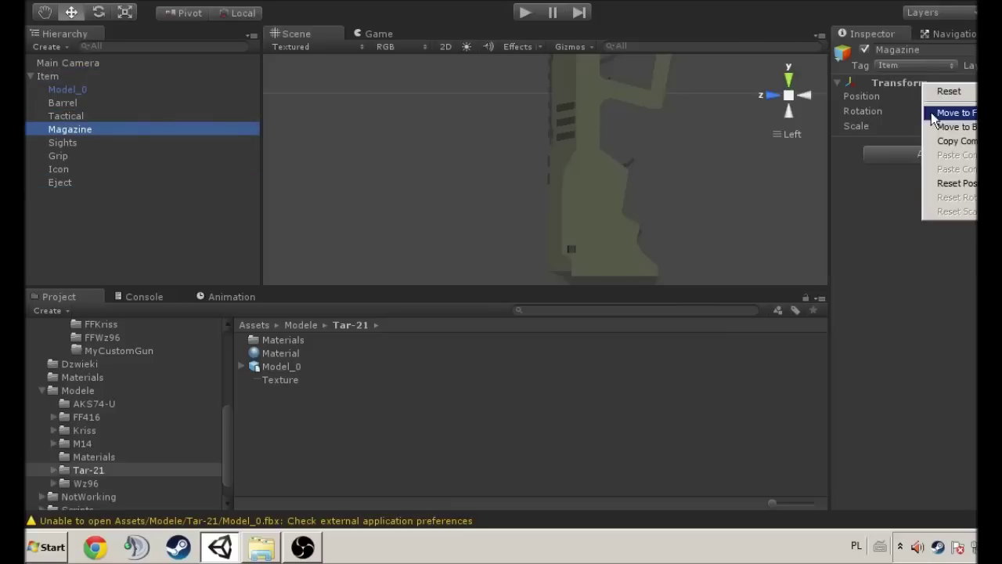
click(951, 183)
middle_drag(656, 129, 635, 147)
drag(572, 80, 595, 179)
middle_drag(594, 179, 555, 126)
drag(479, 161, 500, 155)
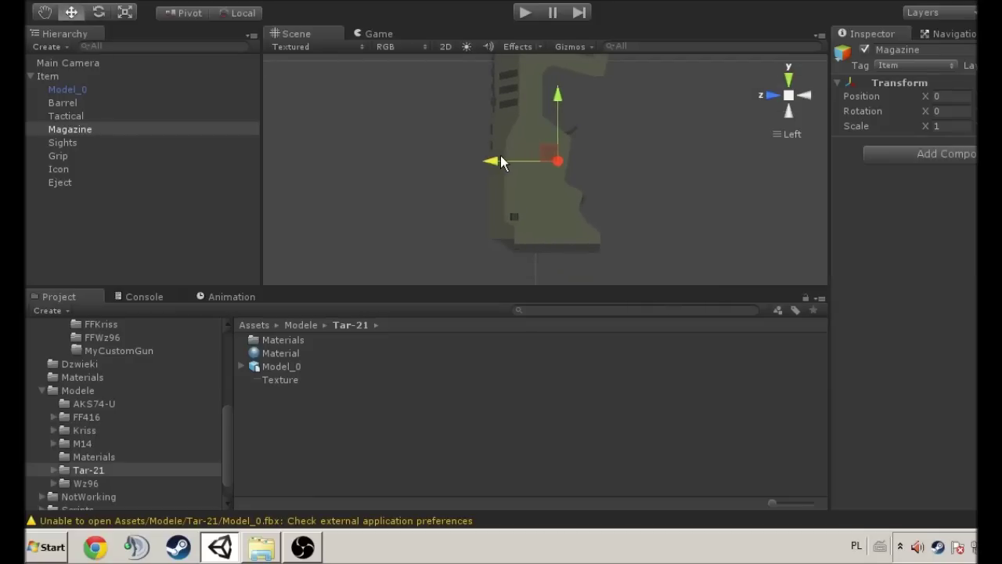
click(771, 95)
click(772, 95)
click(772, 95)
drag(547, 108, 547, 110)
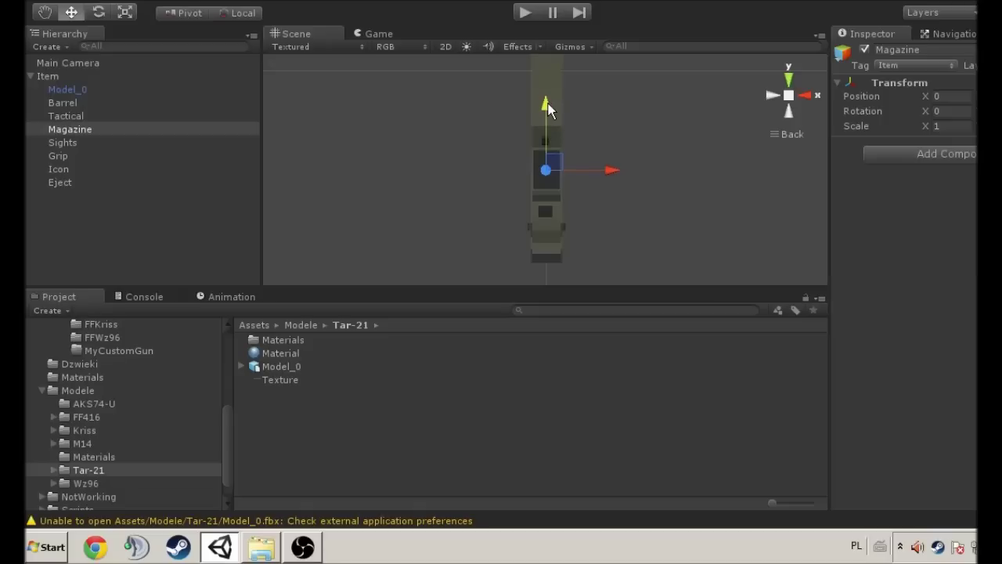
click(772, 96)
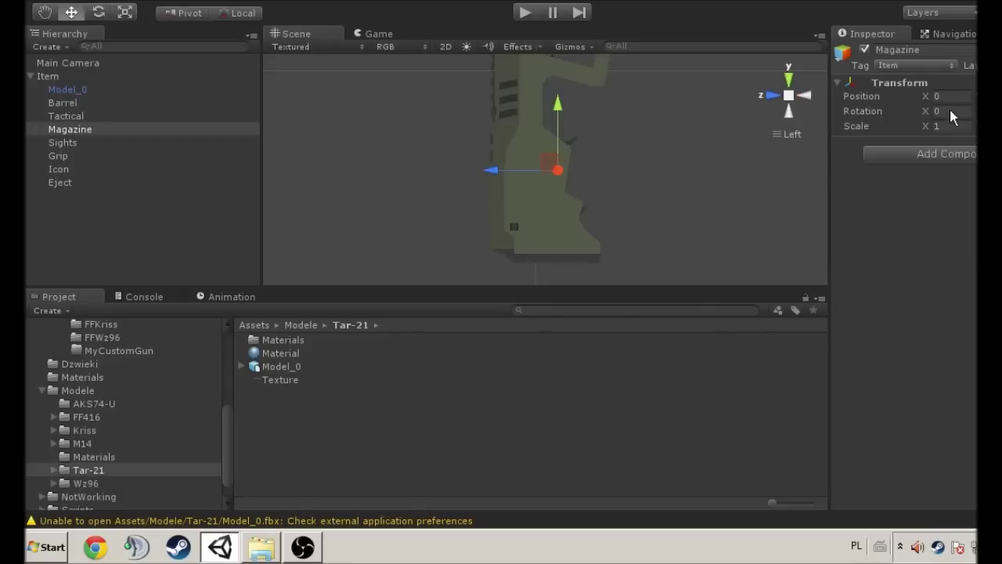
Step: Tilt the Magazine object to match the magazine well by setting its X rotation to -15
text(10)
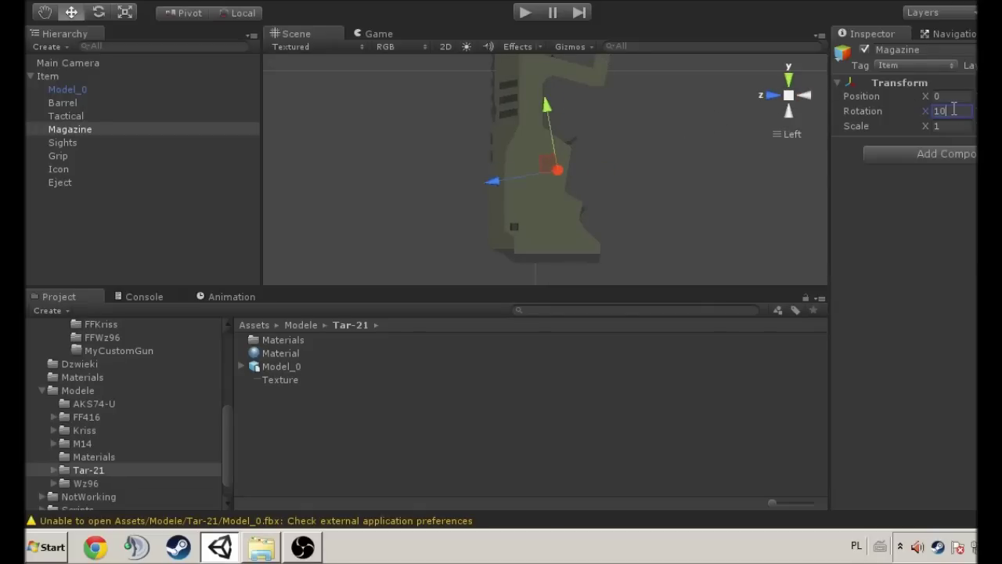
double_click(950, 107)
text(-10)
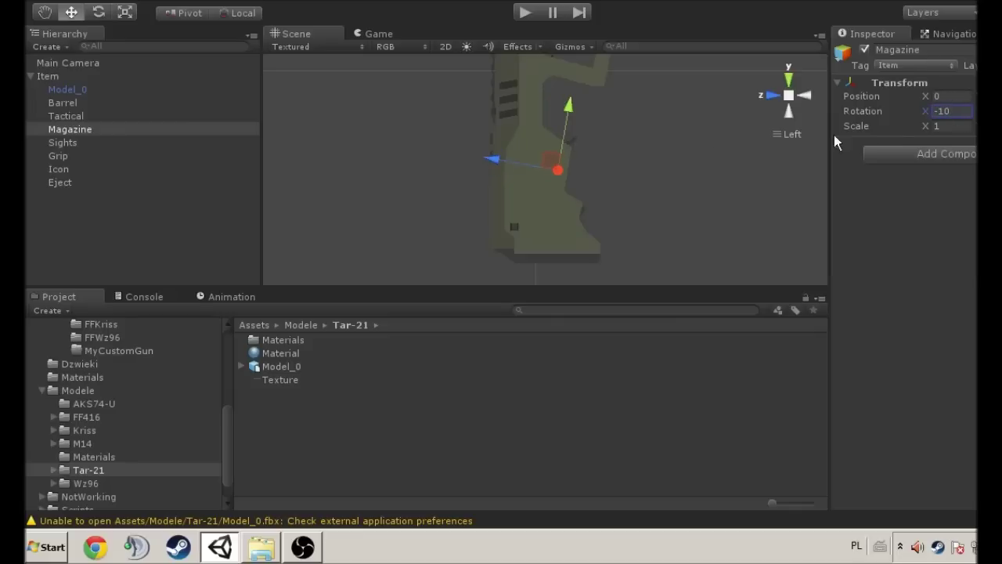
middle_drag(785, 113, 769, 124)
click(961, 114)
text(-15)
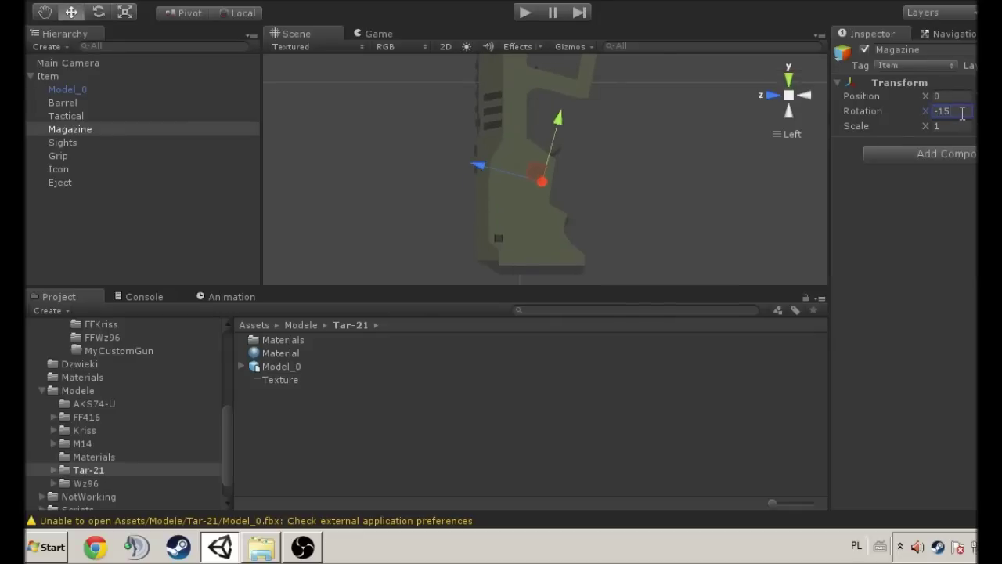
drag(556, 128, 556, 126)
Step: Check the placement and axes of Barrel, Tactical, Magazine, Sights, Grip, Icon, Eject and Model_0 on the gun
middle_drag(561, 148, 521, 221)
scroll(528, 213, down, 4)
scroll(520, 218, down, 5)
scroll(529, 157, down, 3)
middle_drag(537, 133, 517, 180)
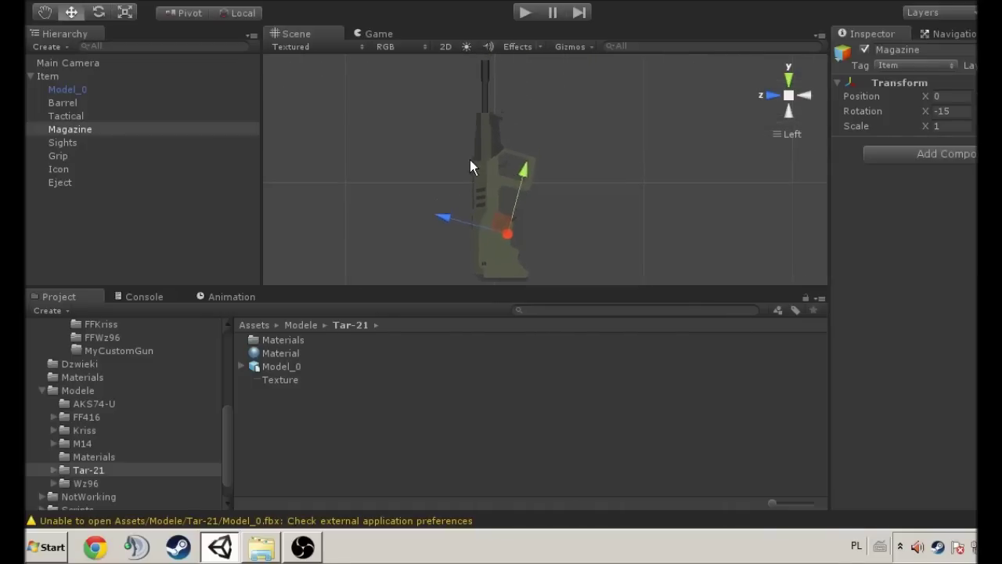
click(76, 102)
middle_drag(477, 121, 490, 139)
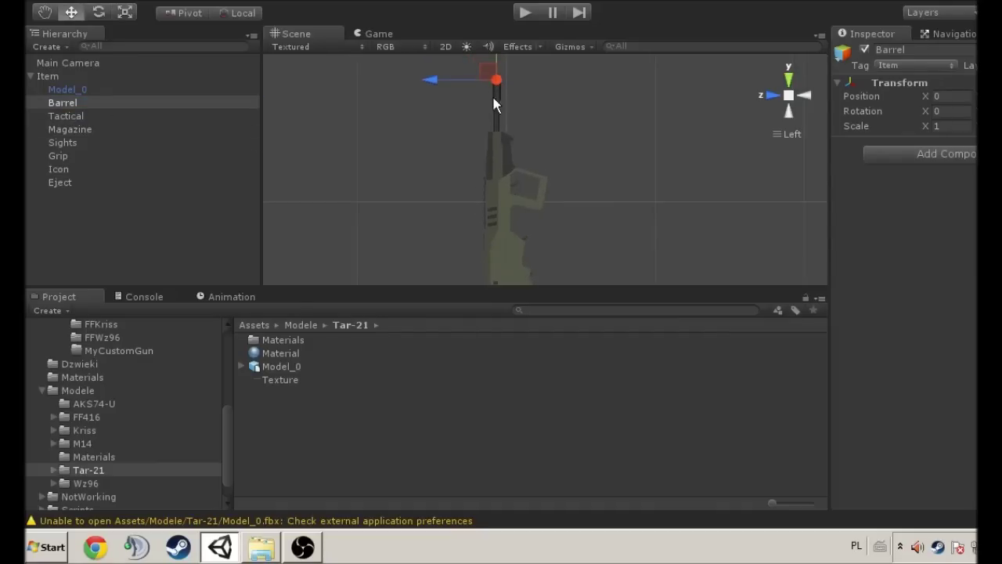
click(119, 108)
click(118, 116)
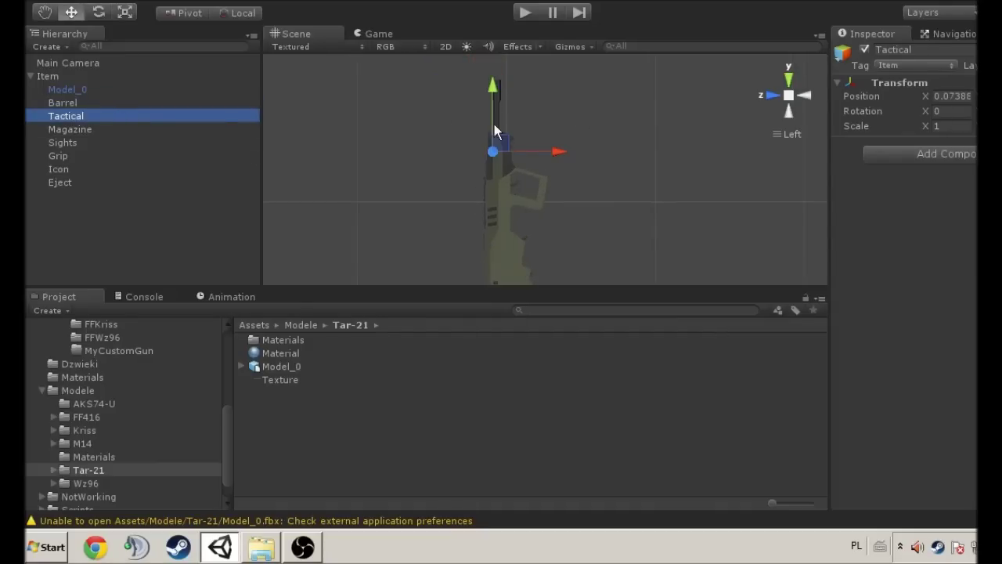
click(72, 131)
middle_drag(541, 231, 508, 183)
click(70, 143)
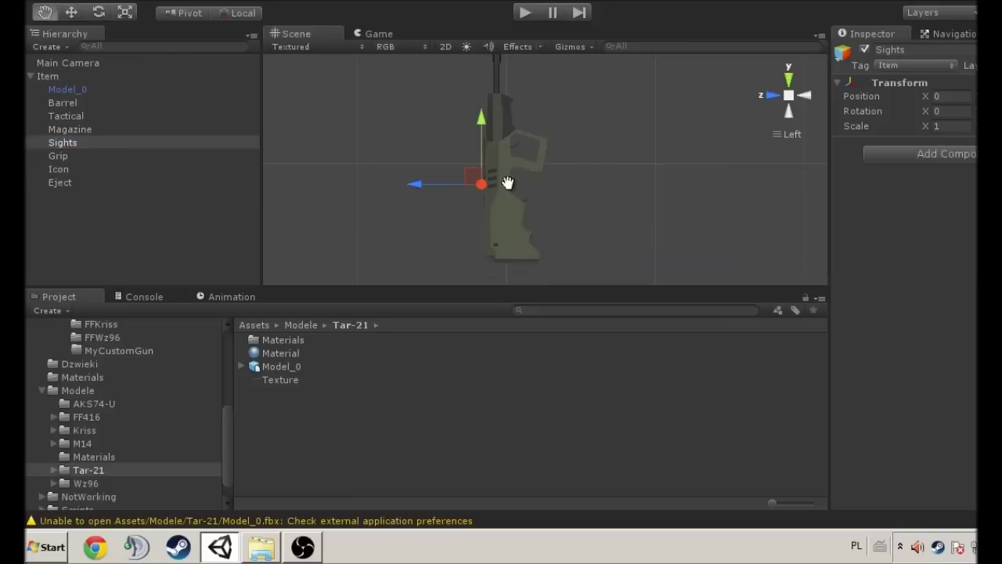
click(66, 156)
click(72, 168)
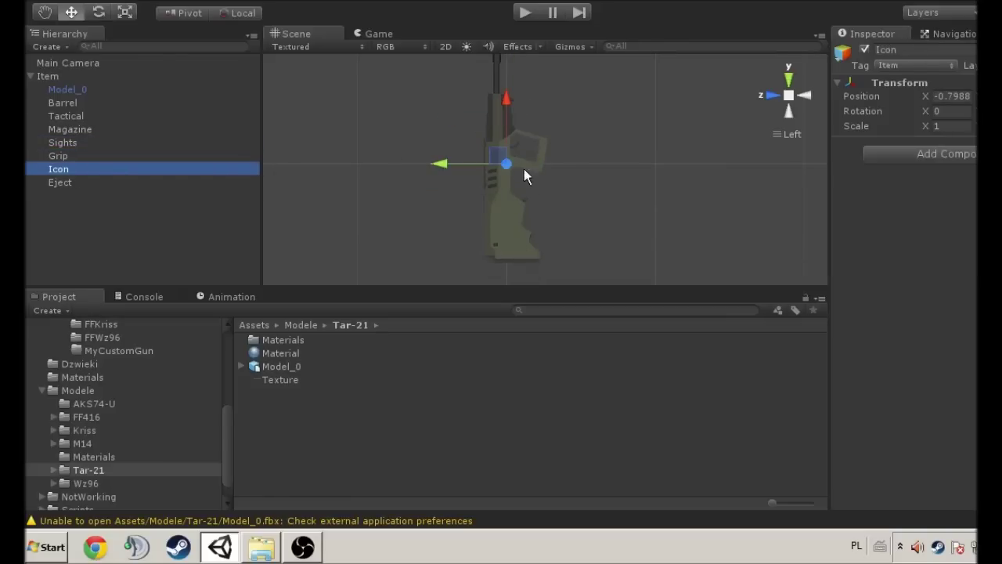
key(Down)
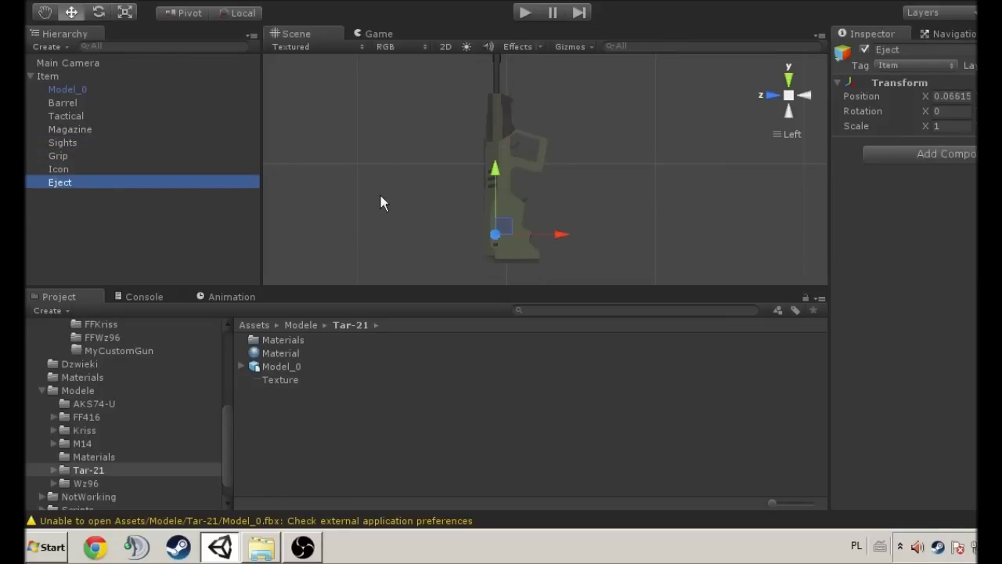
click(68, 89)
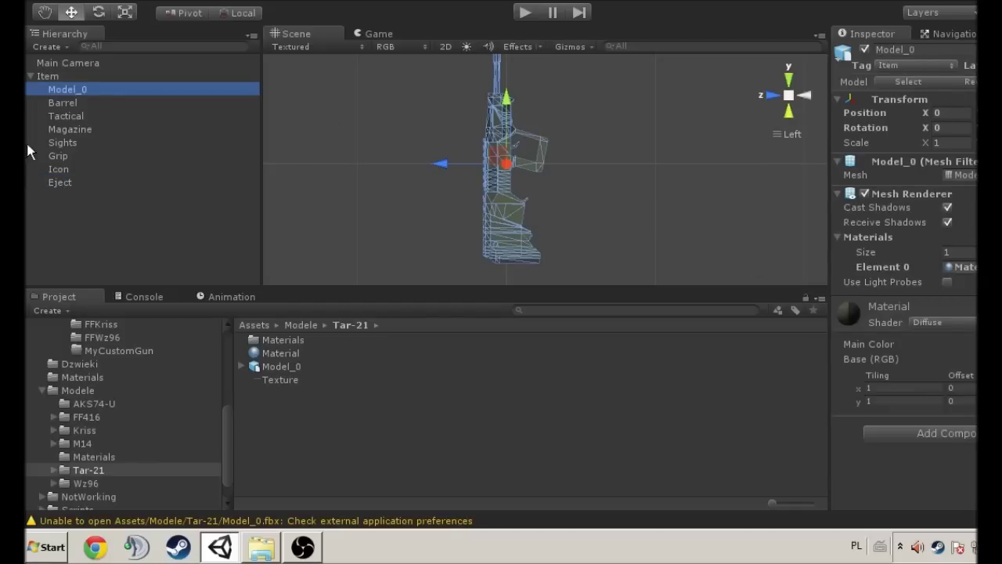
middle_drag(479, 115, 495, 134)
scroll(495, 141, down, 4)
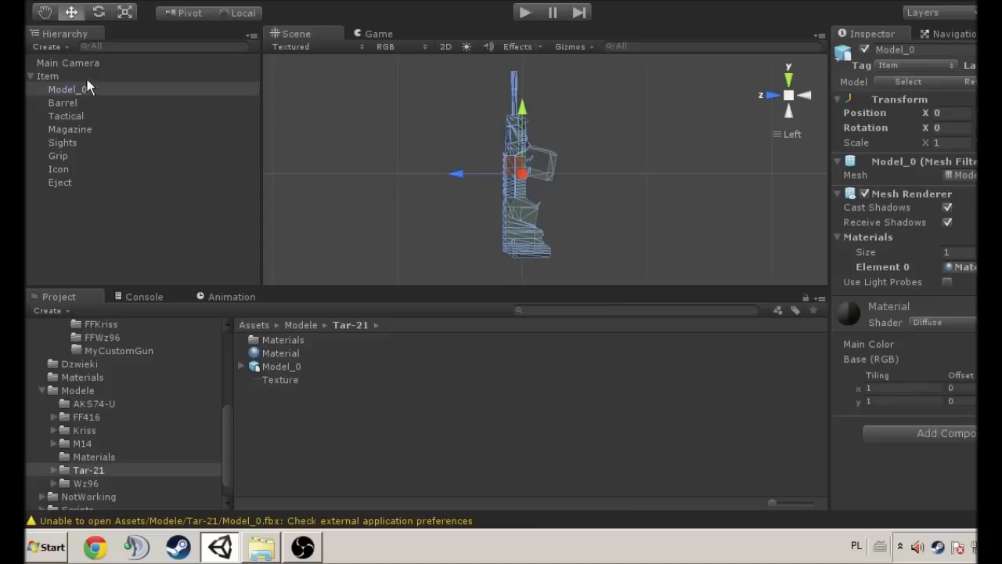
Step: Add an LOD Group to Item, delete its extra levels so only LOD 0 remains, and widen that level's range
click(87, 78)
click(949, 154)
text(lod)
key(Return)
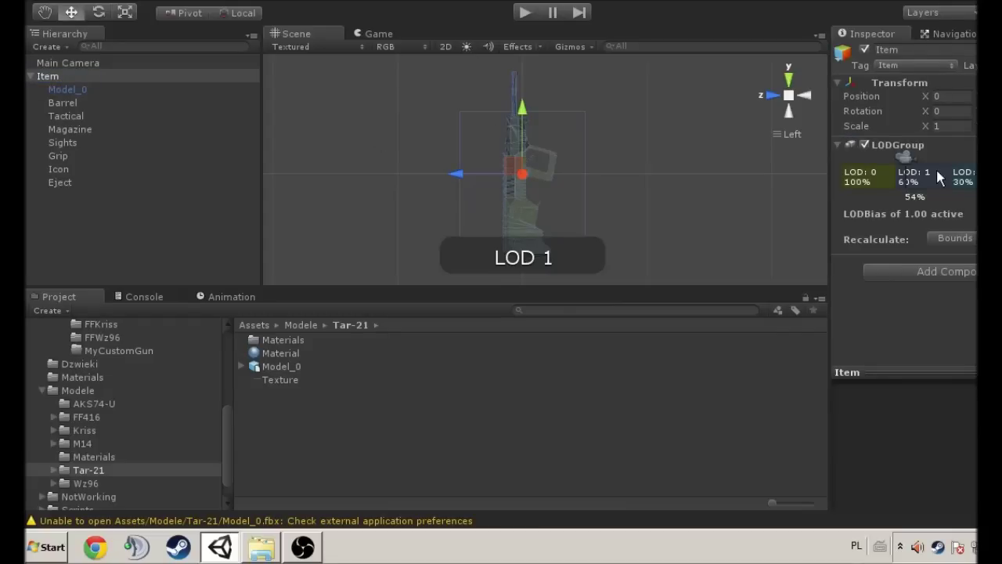
right_click(939, 177)
right_click(931, 181)
click(953, 199)
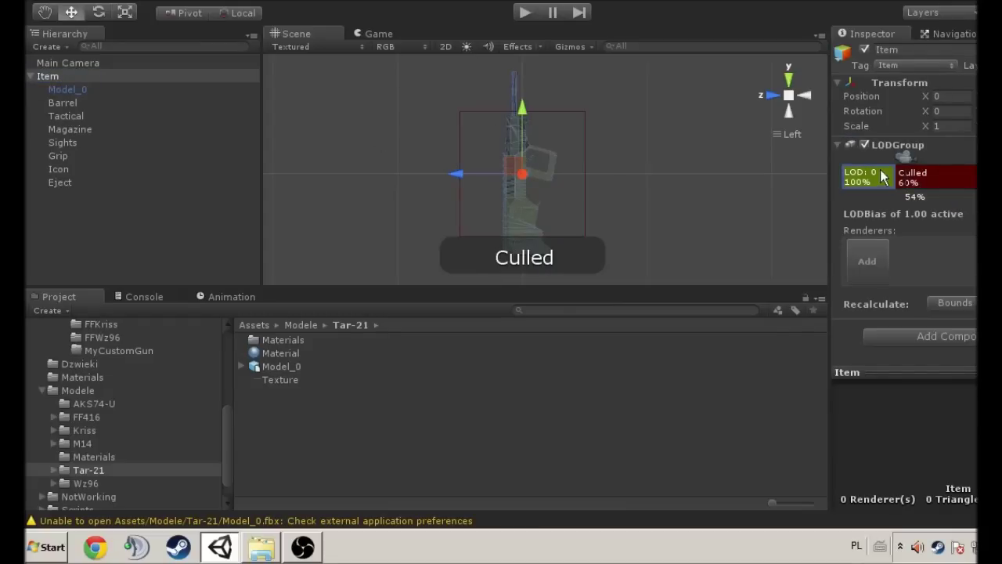
drag(895, 171, 922, 167)
Step: Assign Model_0 as the LOD 0 renderer and recalculate the LOD Group's bounds
click(867, 262)
click(157, 178)
double_click(180, 179)
click(964, 302)
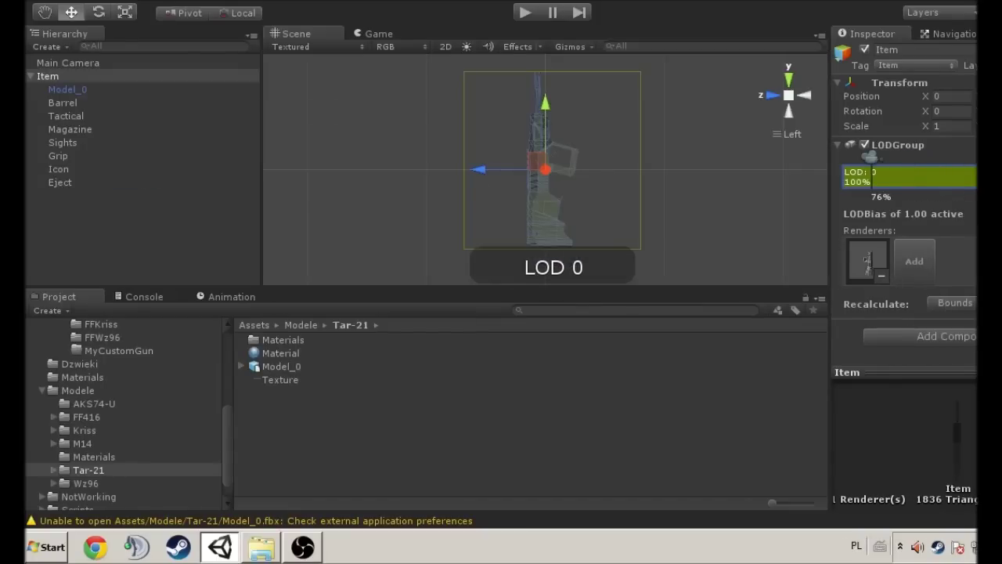
Step: Add a Box Collider component to Item
click(908, 333)
text(box c)
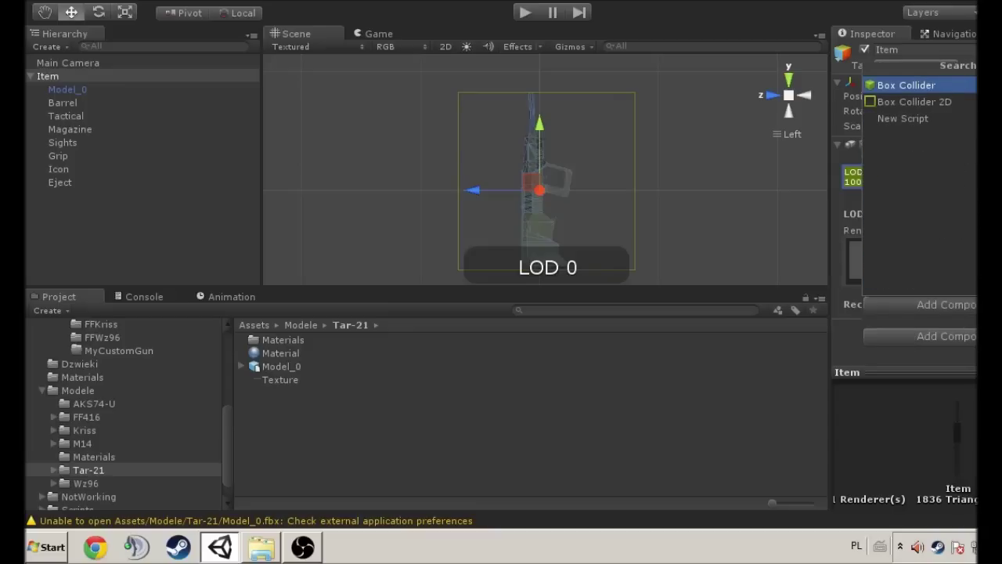
key(Return)
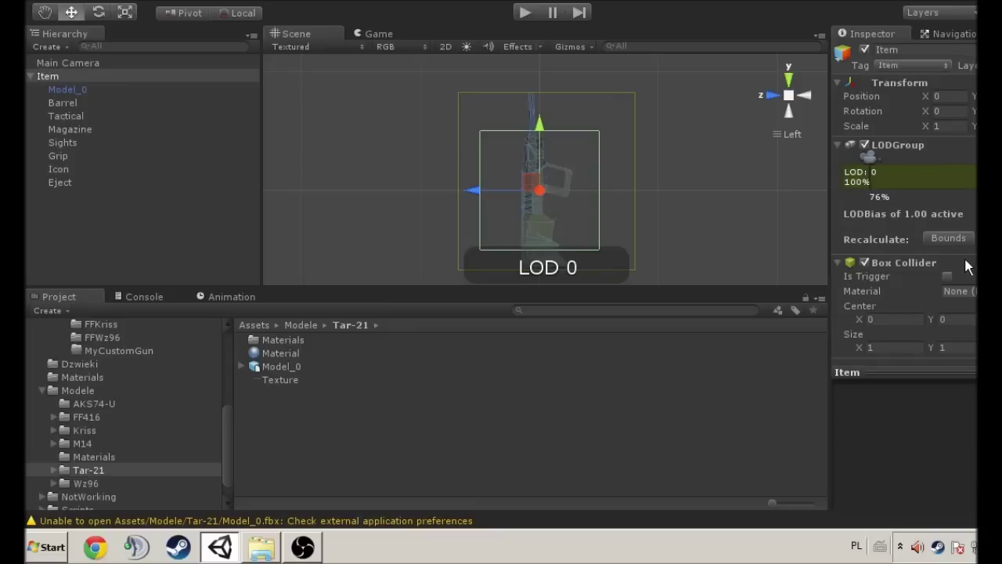
scroll(971, 272, down, 1)
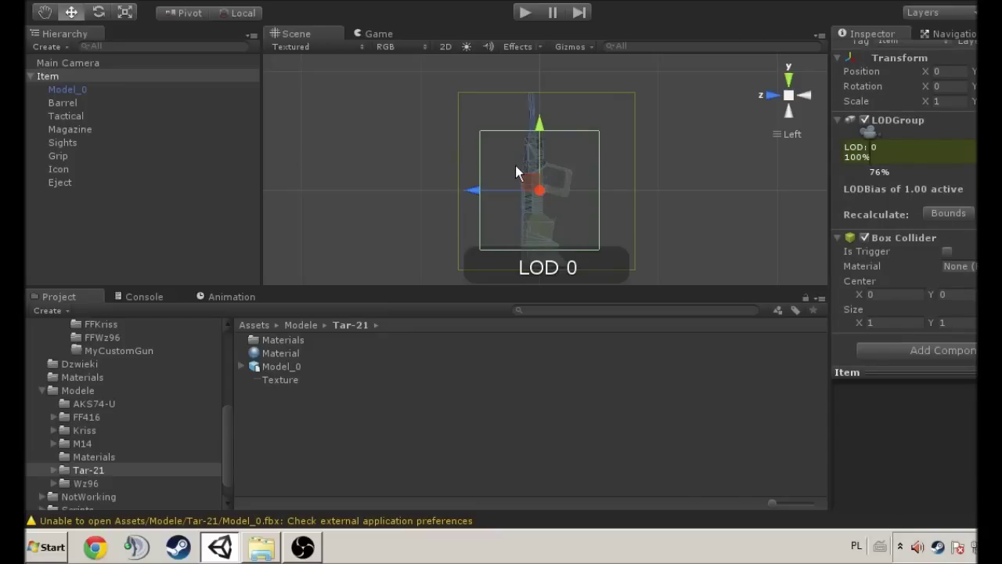
Step: Narrow the Box Collider along Z in the side view so both edges sit close to the gun
scroll(571, 192, up, 2)
scroll(571, 192, up, 2)
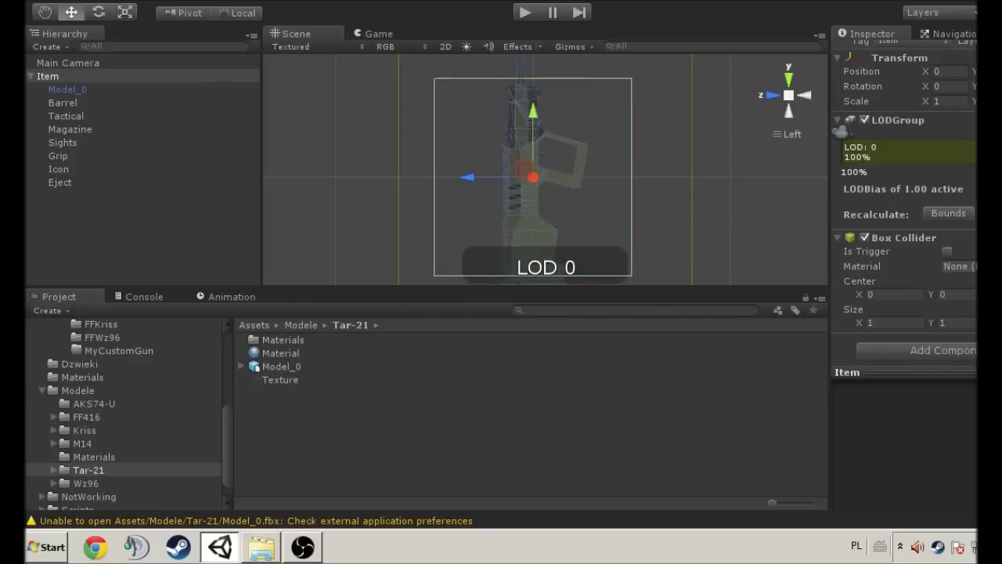
click(923, 241)
click(917, 264)
scroll(952, 286, down, 1)
middle_drag(496, 194, 539, 184)
key(shift)
shift+drag(632, 166, 592, 166)
shift+drag(434, 168, 496, 169)
Step: Extend the Box Collider up to the muzzle and down to the butt, making it about 1.5 high
shift+middle_drag(534, 141, 532, 162)
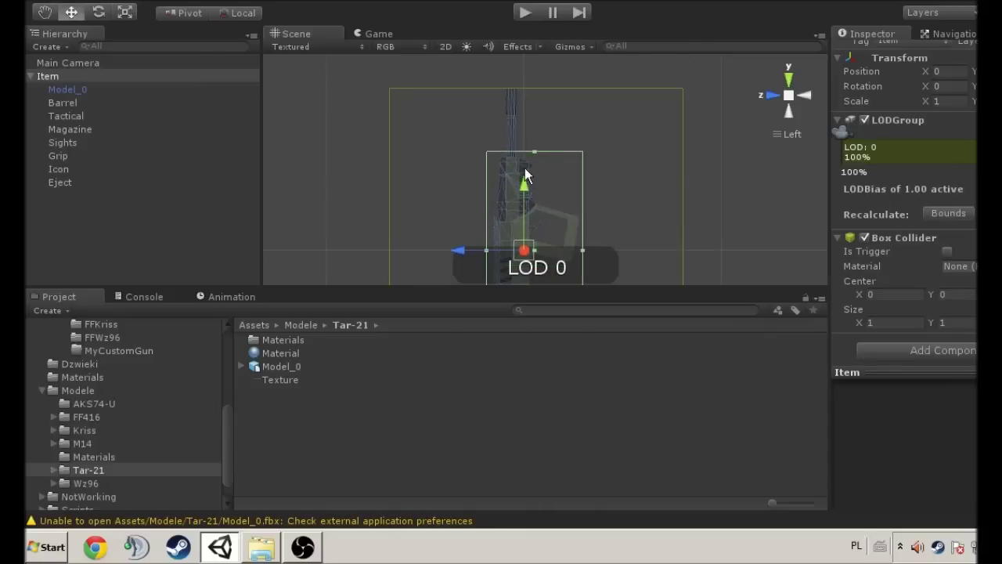
shift+drag(534, 152, 535, 87)
shift+middle_drag(542, 196, 543, 145)
shift+drag(538, 150, 545, 191)
Step: Narrow the Box Collider along X in the front view to about 0.14, fitting the gun's width
click(771, 95)
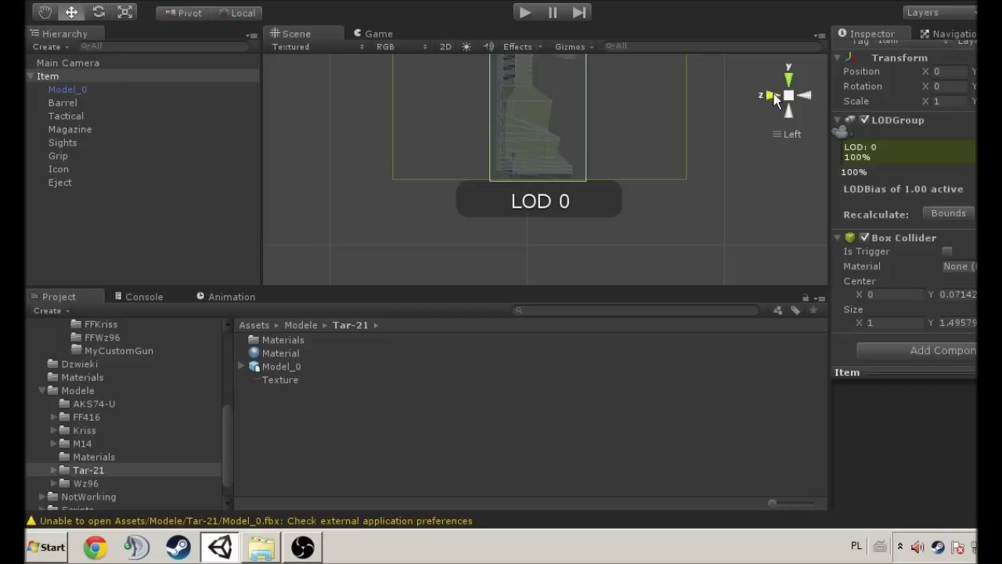
middle_drag(615, 74, 608, 141)
shift+drag(655, 149, 576, 142)
shift+drag(465, 144, 548, 145)
middle_drag(577, 209, 552, 290)
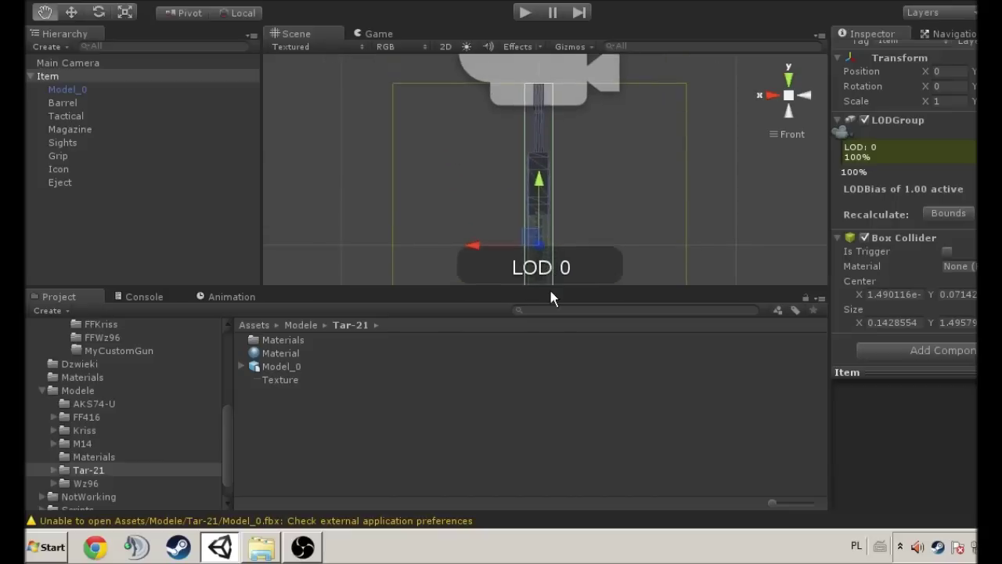
Step: Inspect the collider's fit from the right side and review Item's LOD Group and Box Collider settings
click(767, 98)
middle_drag(609, 186, 565, 161)
scroll(503, 192, down, 7)
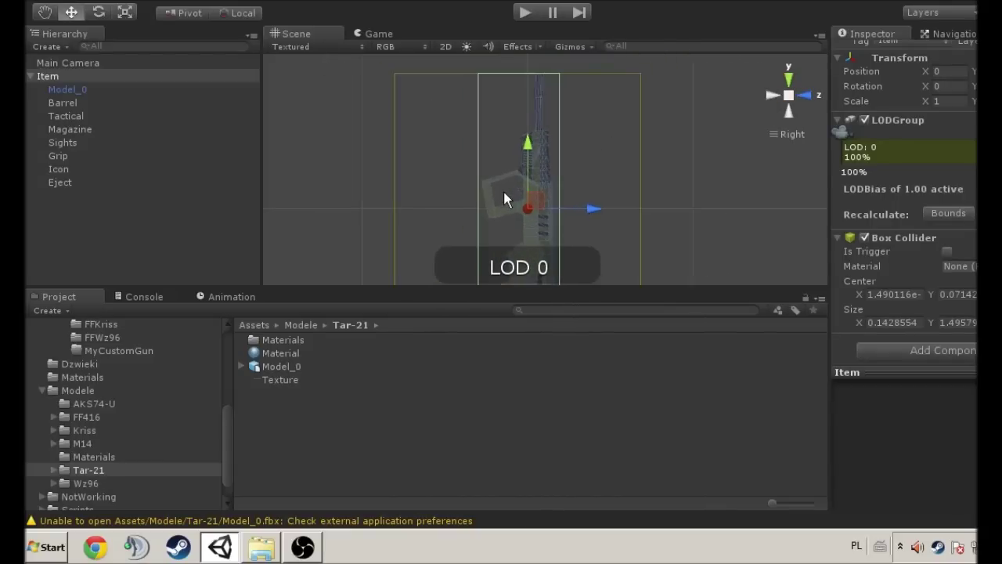
scroll(503, 193, down, 1)
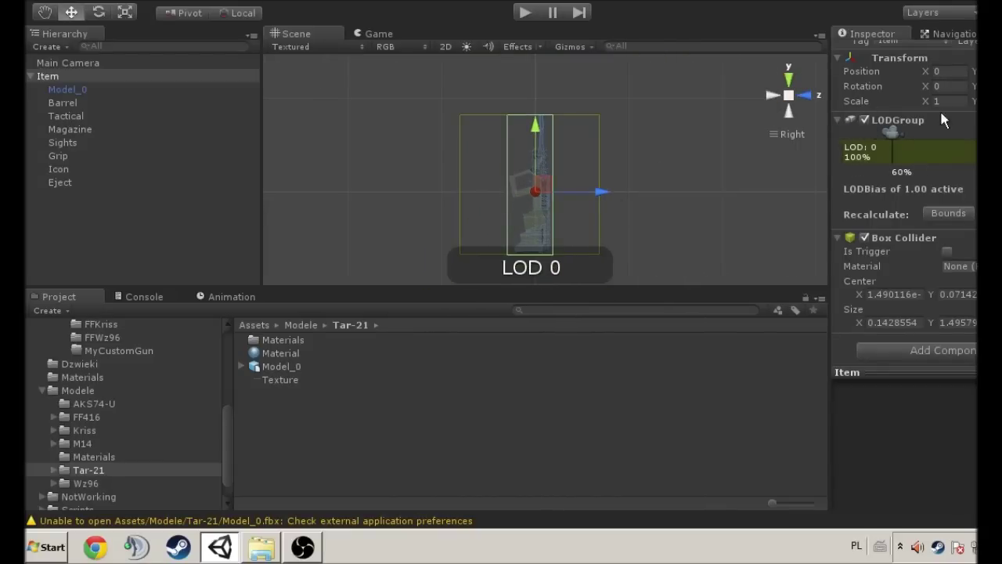
scroll(944, 119, up, 1)
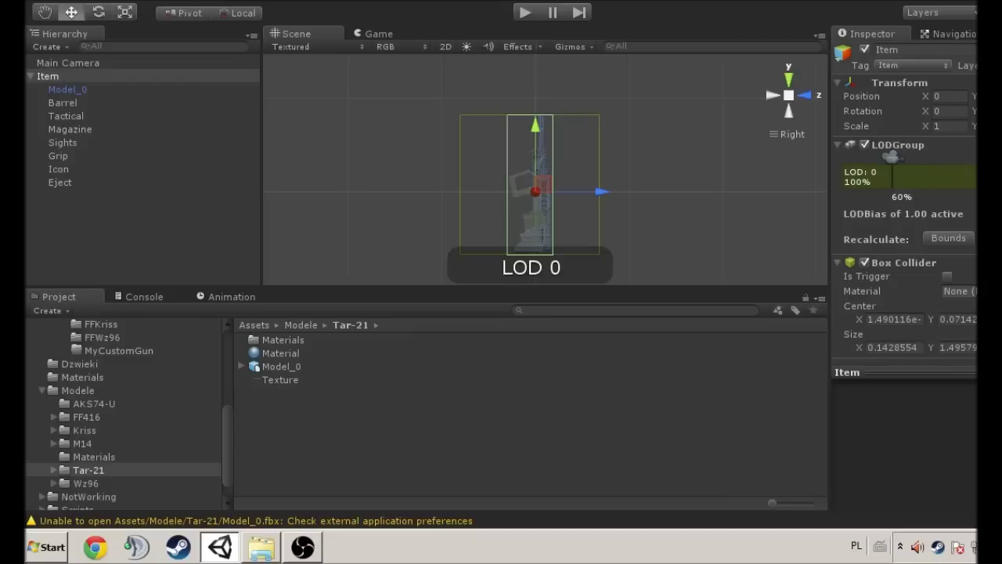
scroll(878, 268, down, 1)
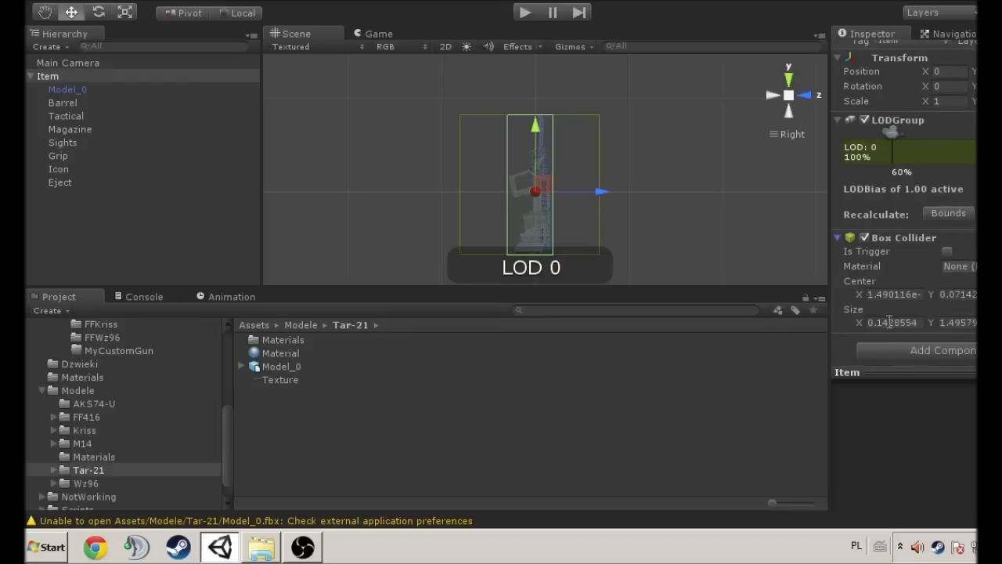
scroll(889, 320, up, 1)
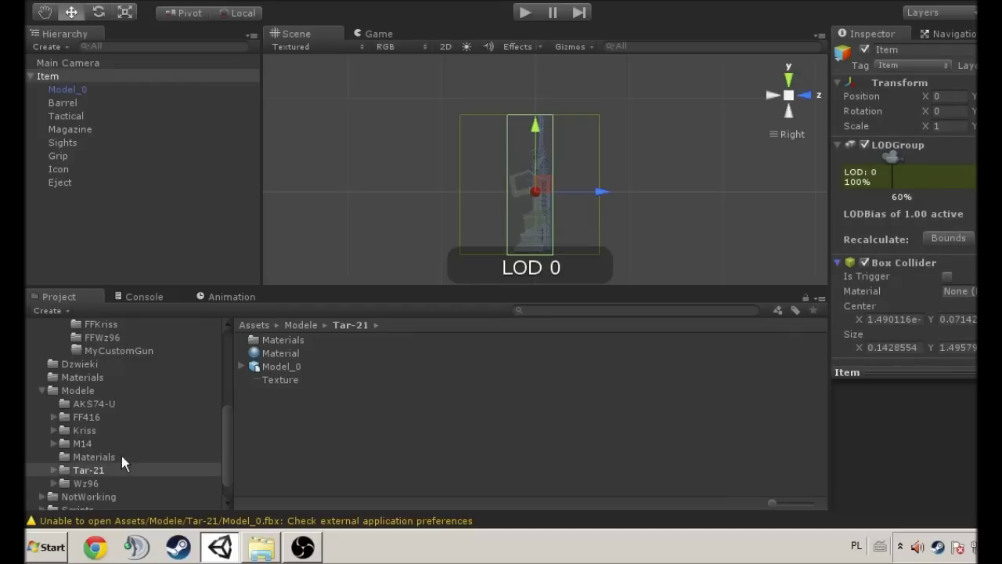
Step: Save the Item object as a prefab in the MyCustomGun asset bundle folder and check its child objects
scroll(114, 446, up, 2)
click(117, 400)
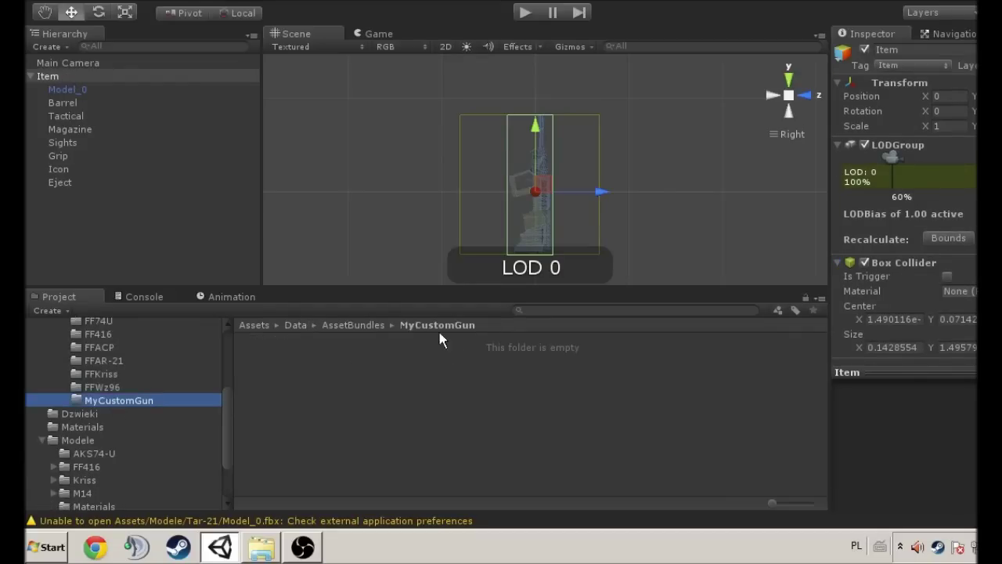
drag(47, 77, 354, 364)
click(289, 344)
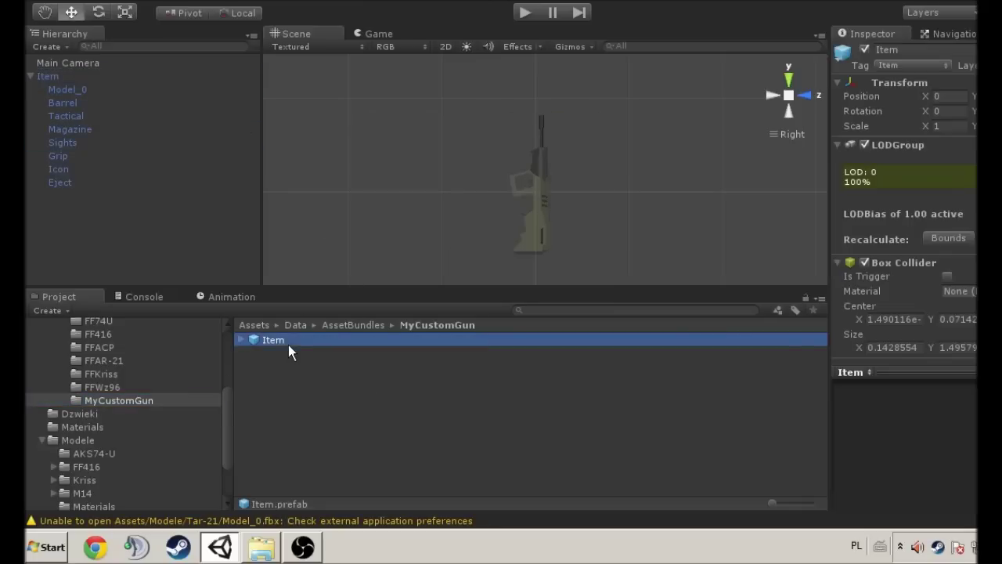
click(240, 342)
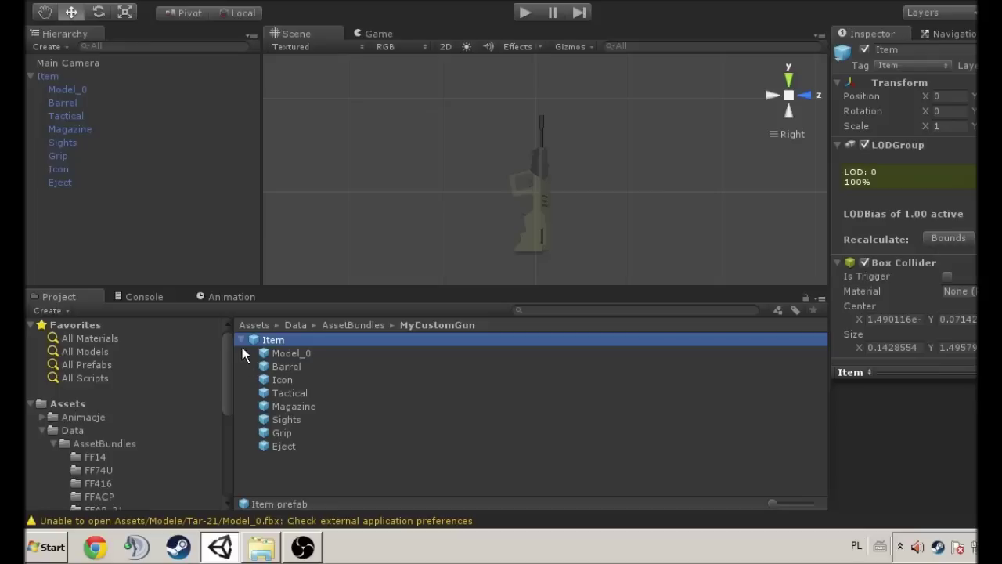
click(240, 340)
Step: Look for the gun's animation model in the Animacje and Data folders, inspecting the import settings of Animations
scroll(143, 405, down, 2)
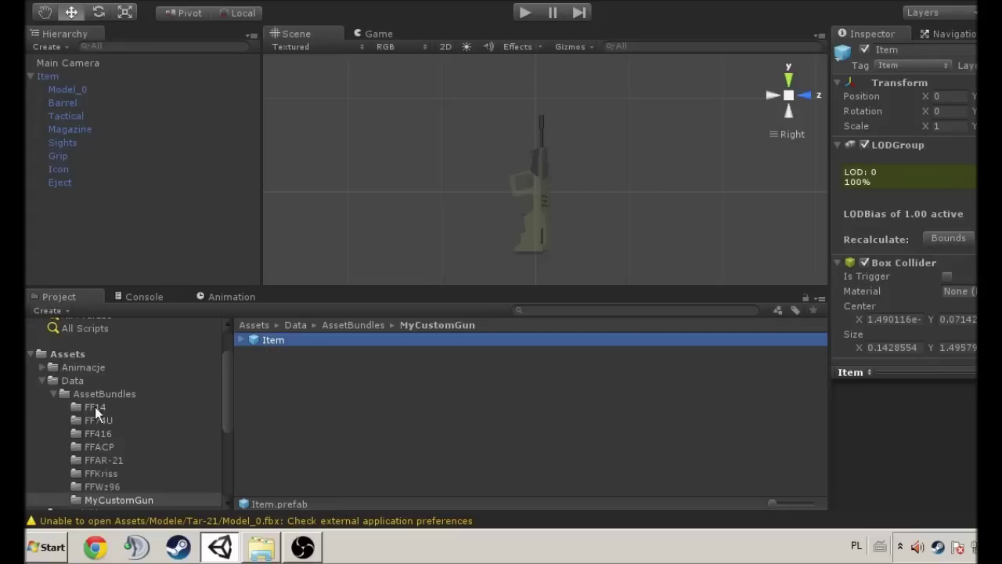
click(79, 367)
click(241, 367)
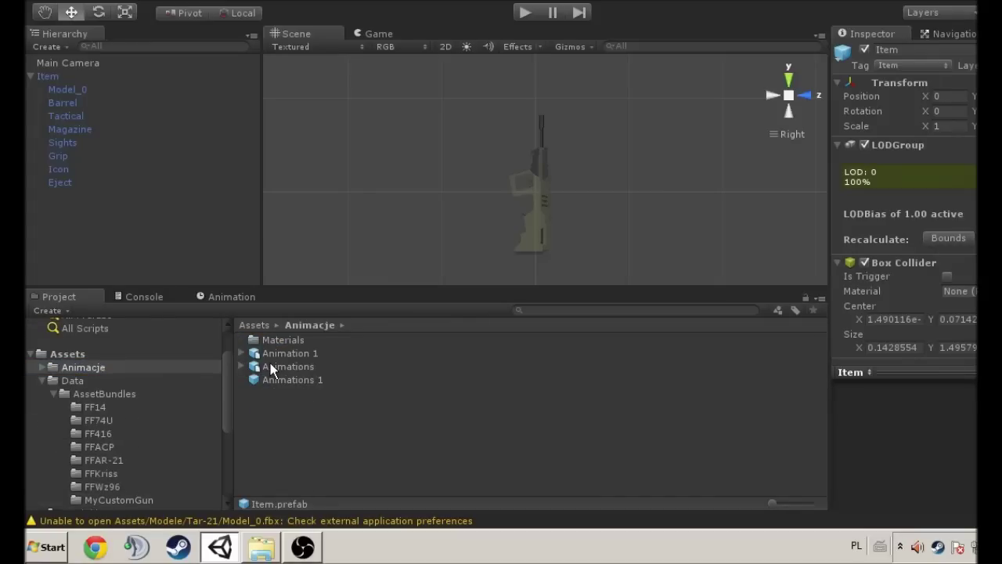
click(270, 367)
click(892, 90)
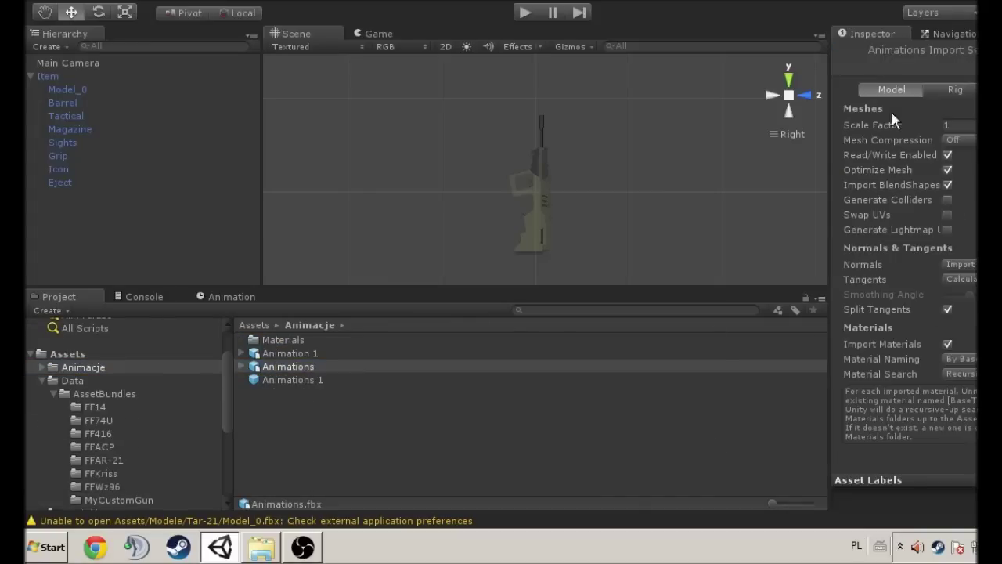
click(90, 382)
scroll(88, 400, down, 3)
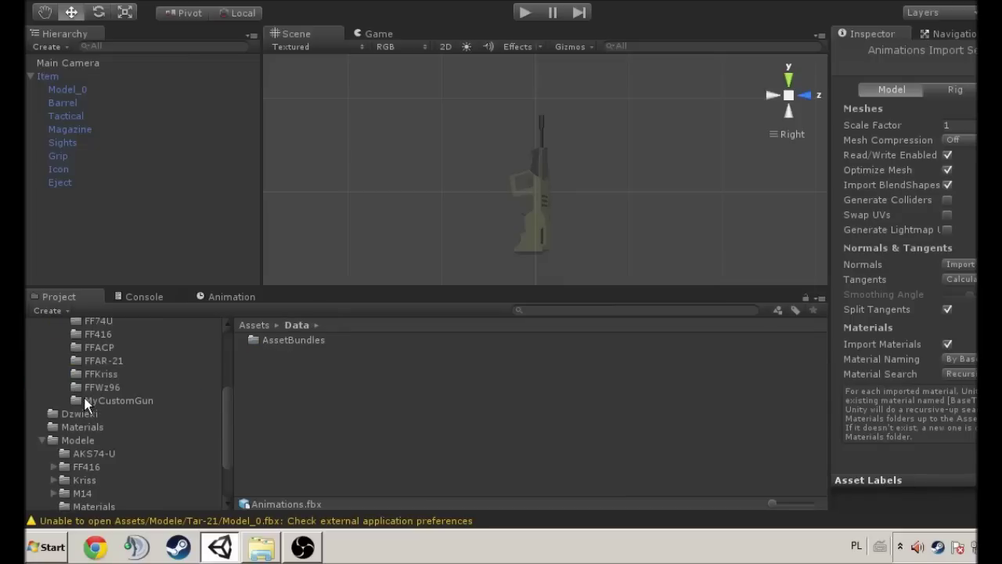
scroll(86, 404, up, 3)
Step: Set the scale factor of the Animation model in the Assets root folder to 1
click(49, 354)
click(289, 459)
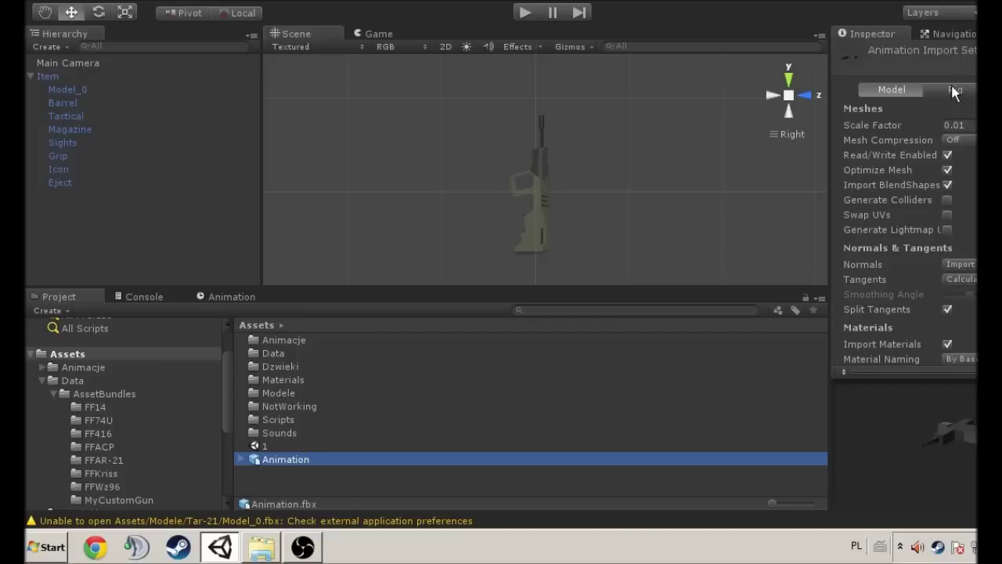
click(956, 126)
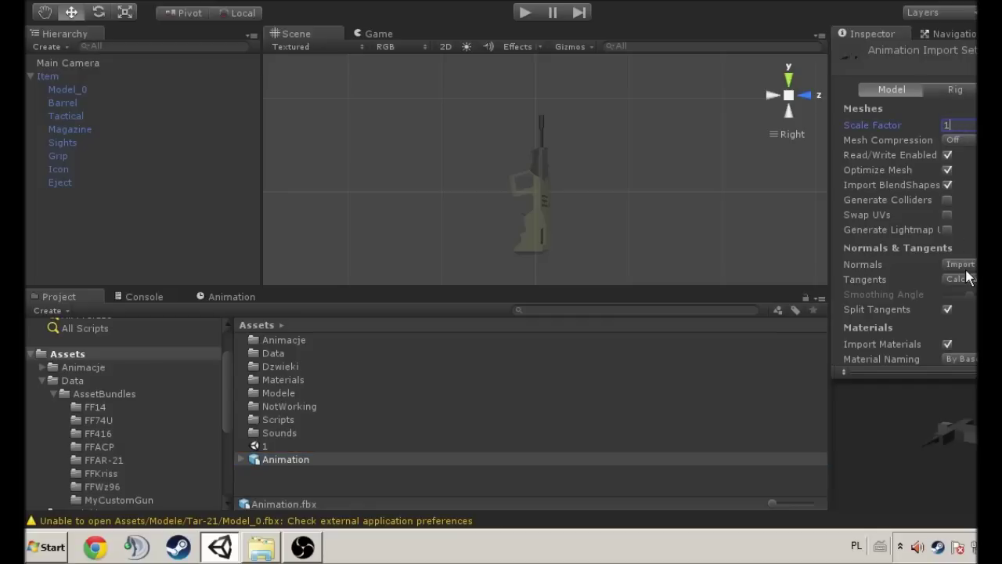
scroll(969, 279, down, 3)
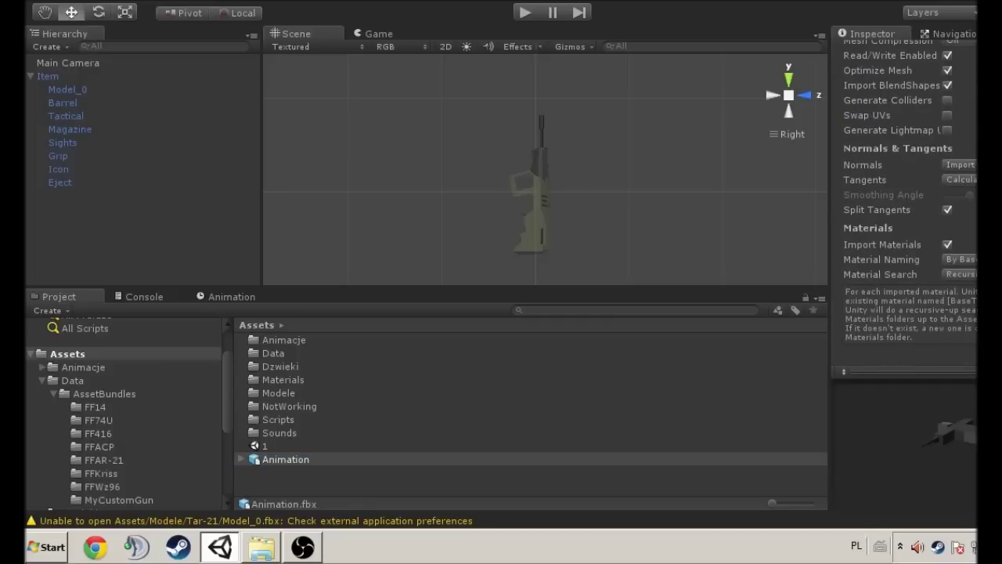
scroll(953, 255, up, 3)
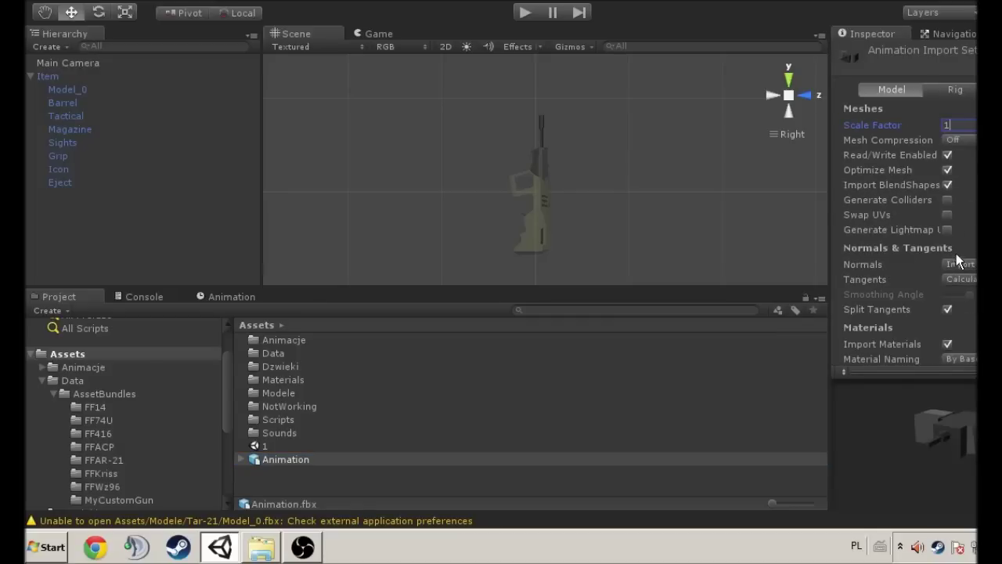
Step: Set the Animation model's rig animation type to Legacy, apply the import settings and inspect the model preview
click(950, 92)
click(969, 108)
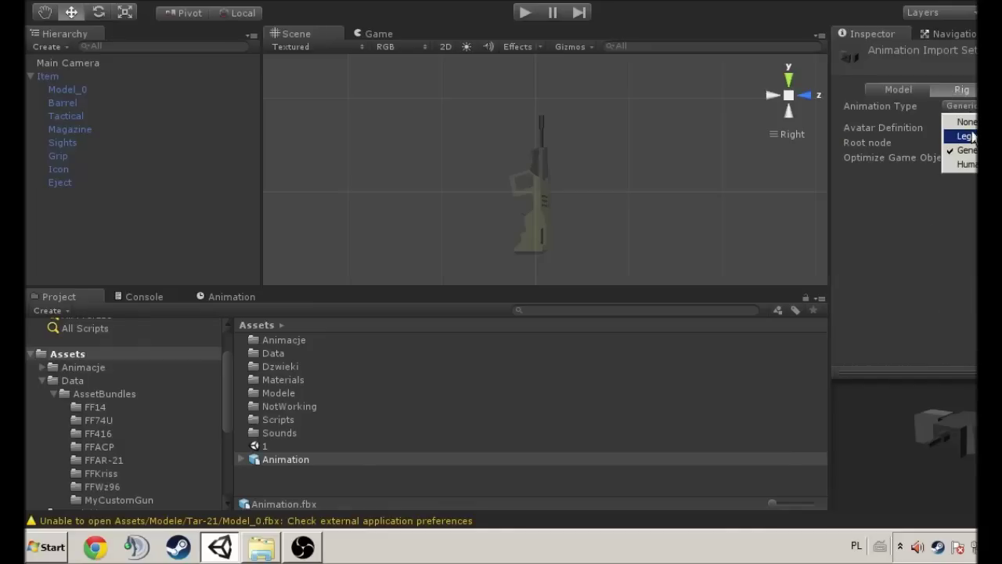
click(967, 136)
click(974, 128)
click(967, 197)
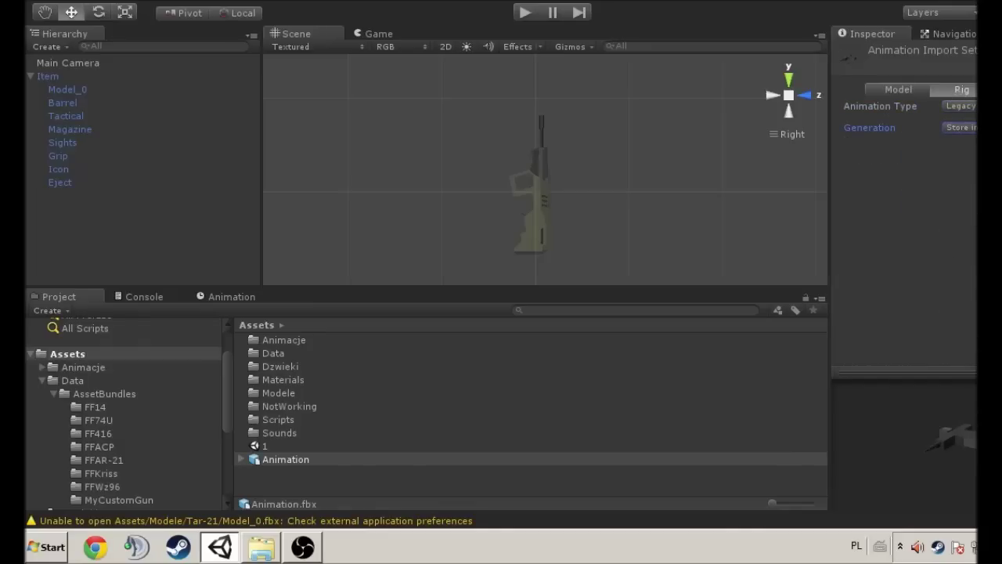
drag(961, 440, 917, 474)
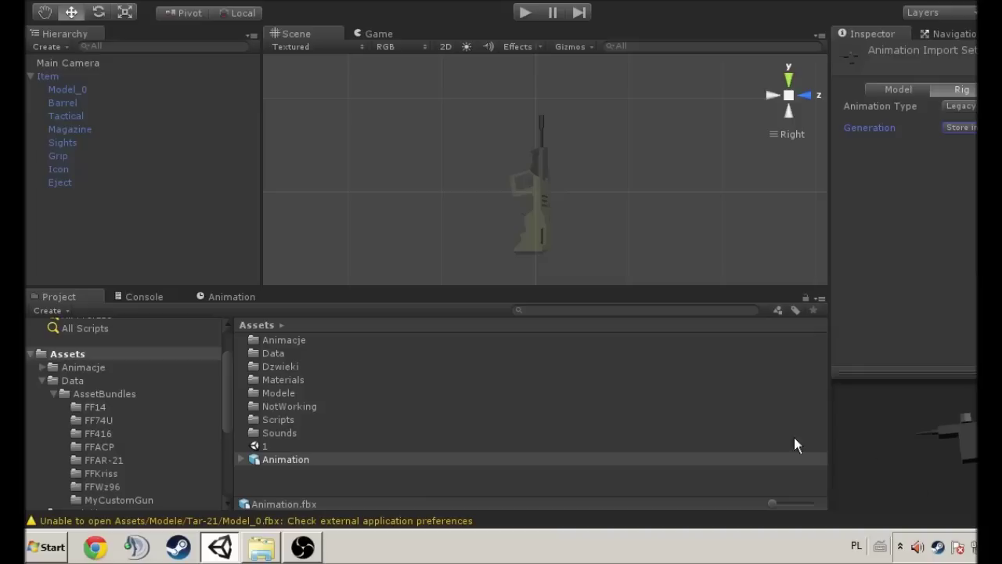
Step: Duplicate the Animation model and move the copy into the MyCustomGun asset bundle folder
click(297, 463)
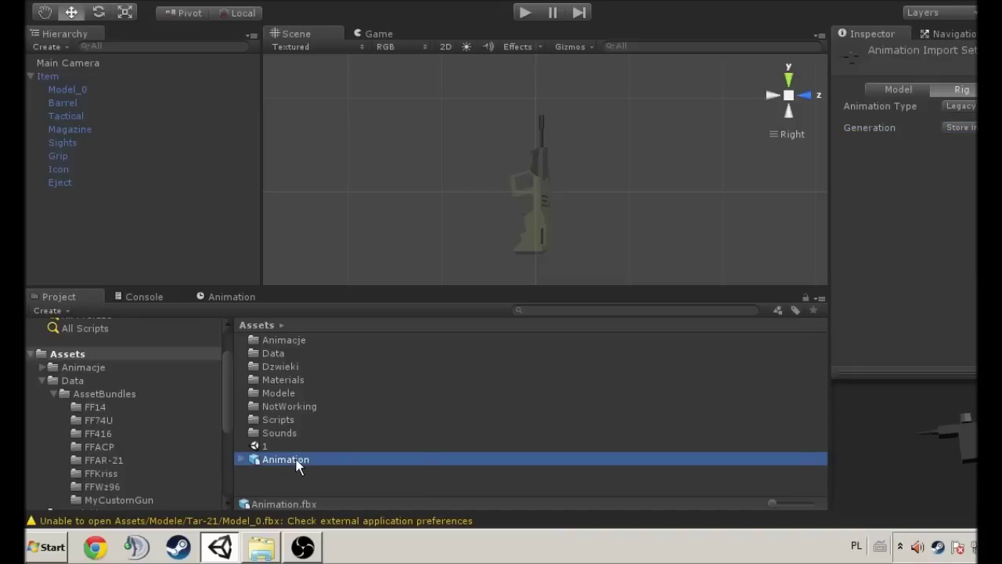
click(298, 463)
click(304, 472)
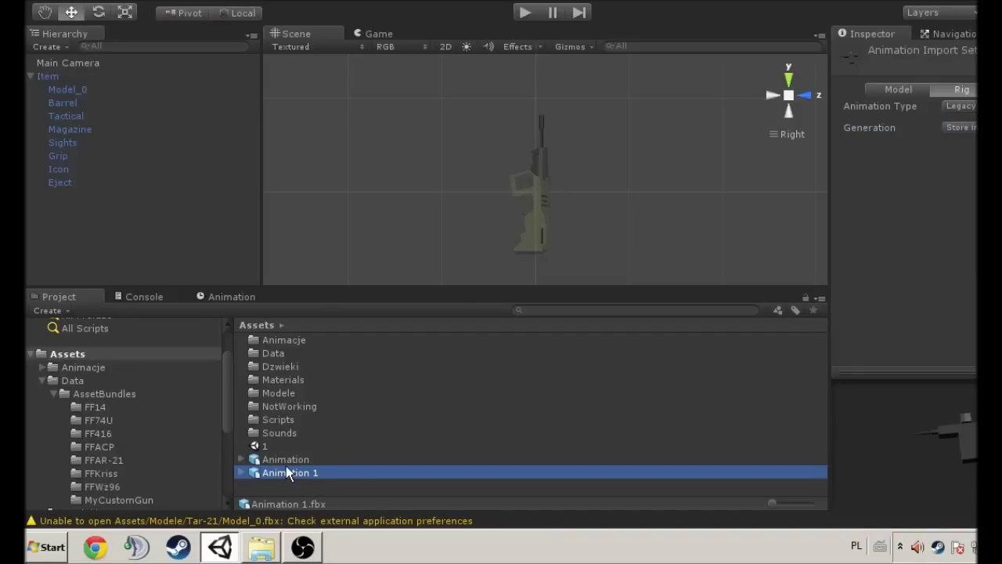
drag(290, 474, 122, 414)
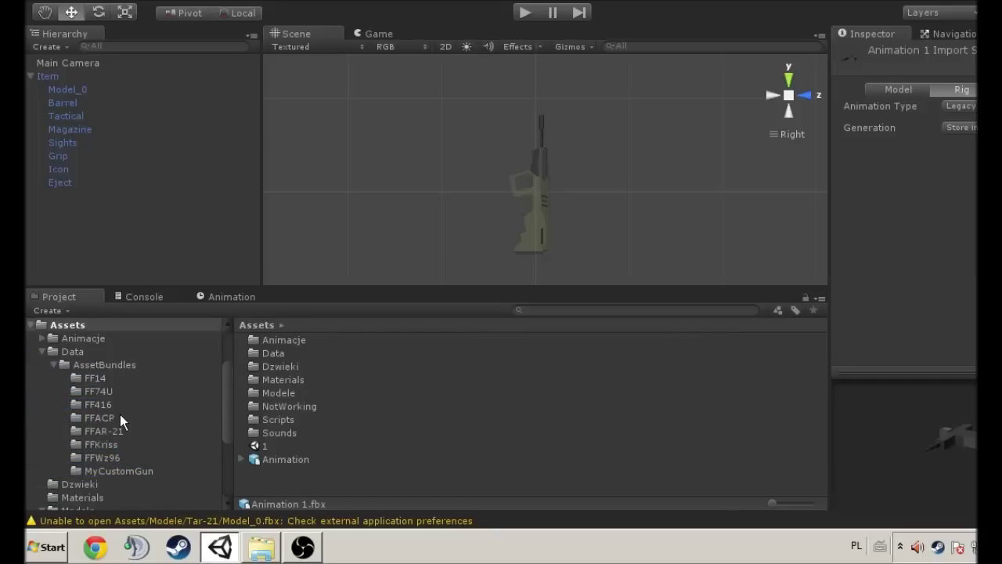
click(125, 471)
Step: Rename the copied model in the MyCustomGun folder as Animation
click(289, 343)
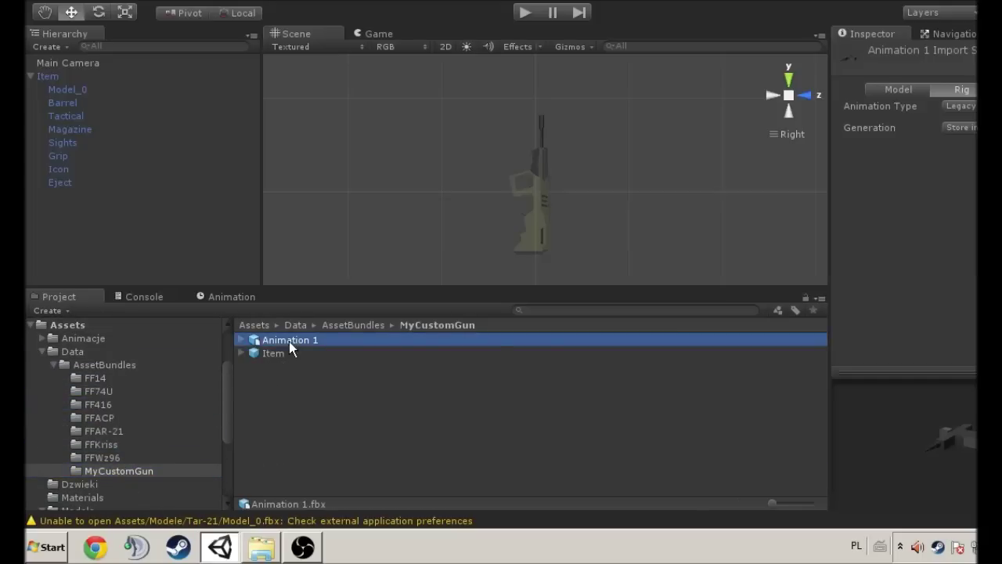
click(329, 340)
key(BackSpace)
key(BackSpace)
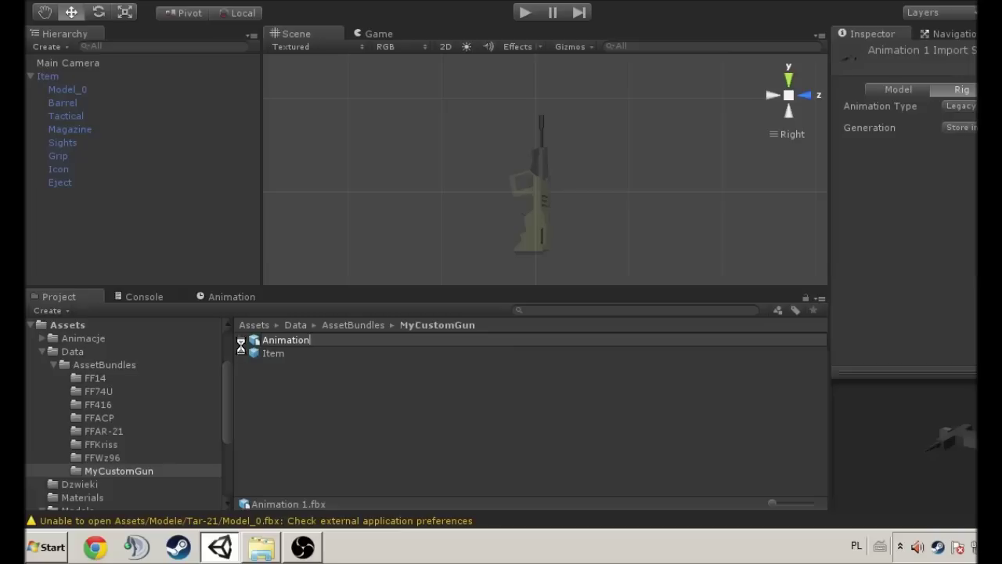
key(Return)
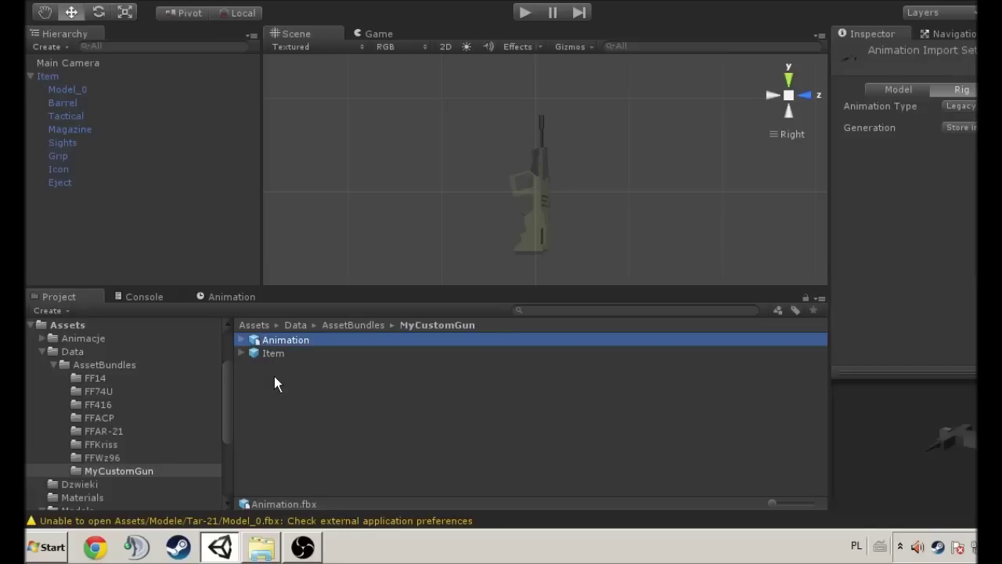
click(274, 377)
right_click(274, 369)
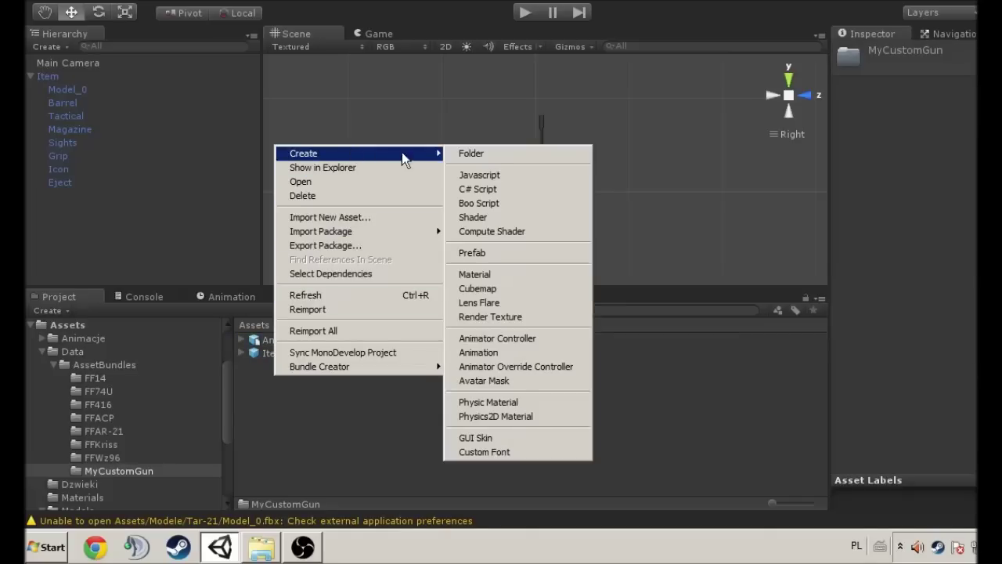
click(548, 474)
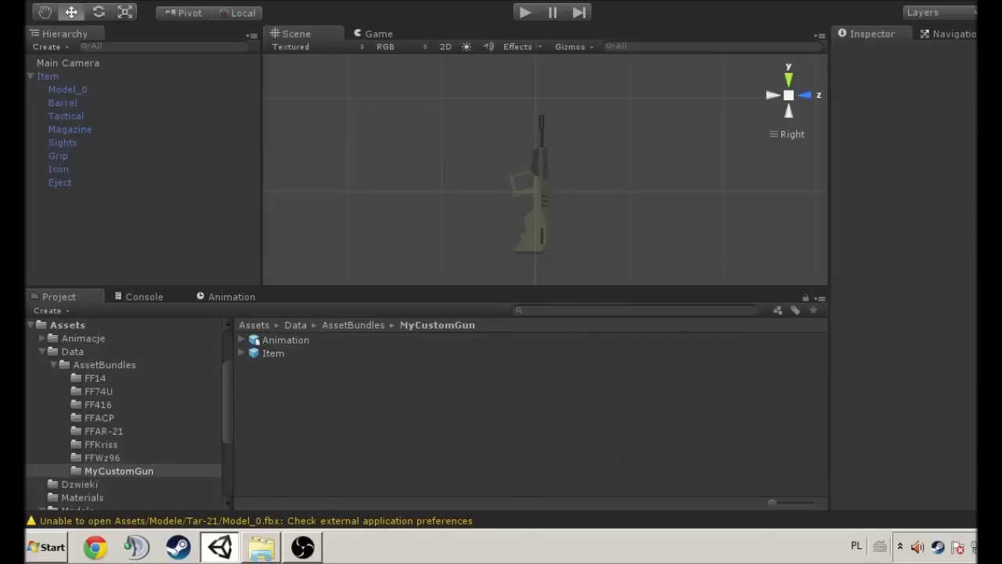
Step: Create an empty game object in the scene and name it Animations
click(133, 8)
click(67, 195)
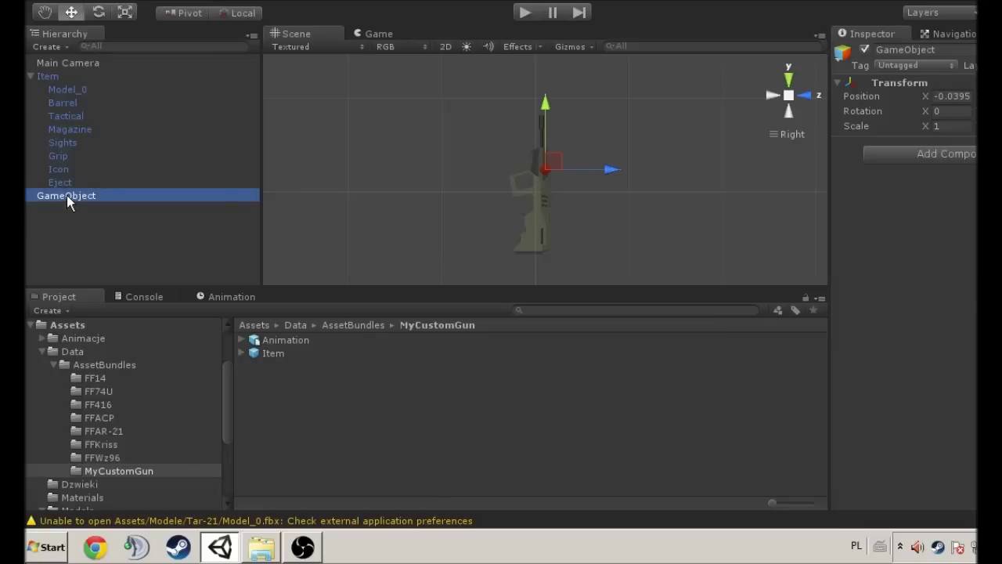
text(Animation)
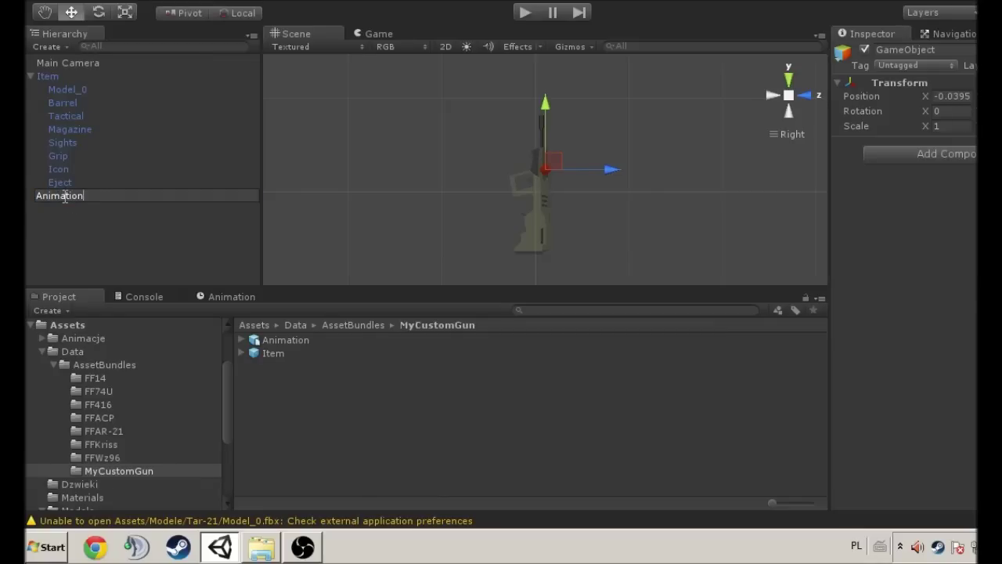
text(s)
key(Return)
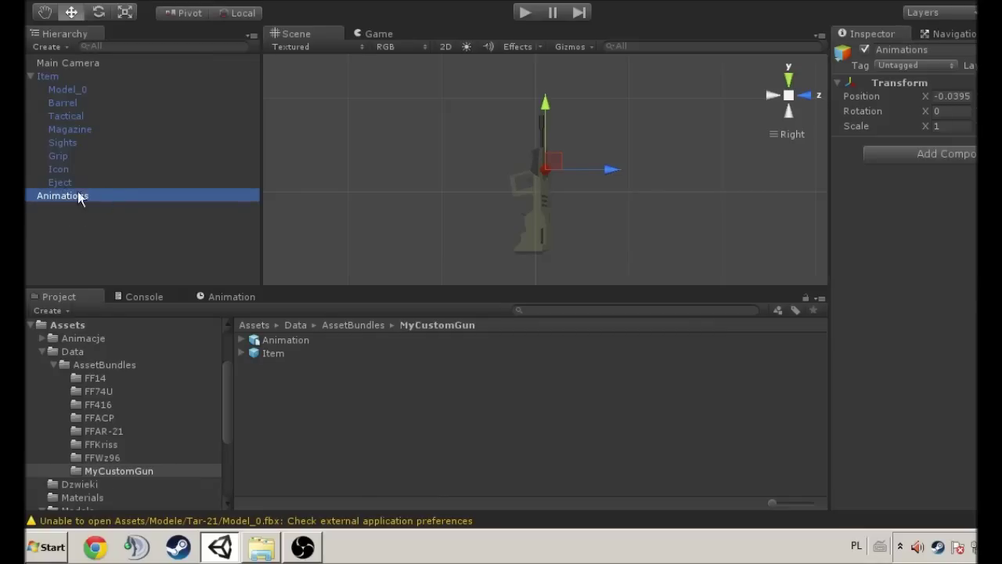
Step: Tag the Animations object as Logic and reset its transform
click(935, 65)
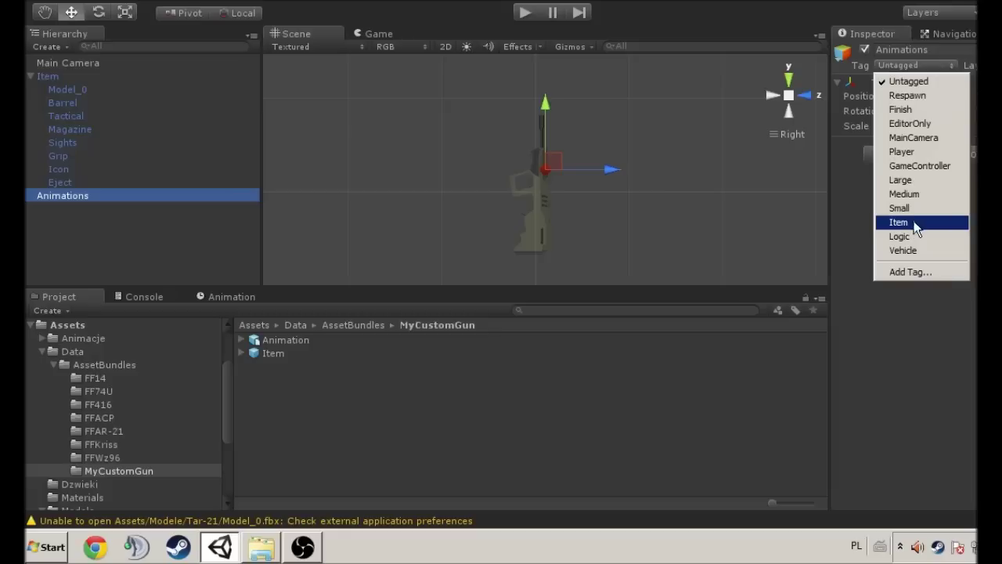
click(921, 240)
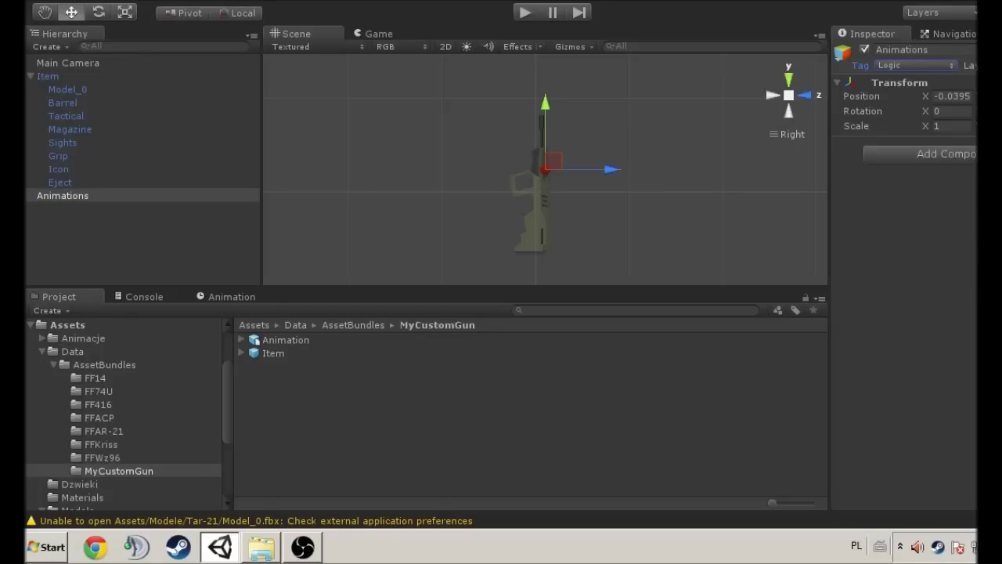
right_click(914, 83)
click(928, 192)
Step: Add an Animation component to the Animations object and set its clip list size to 8
click(929, 154)
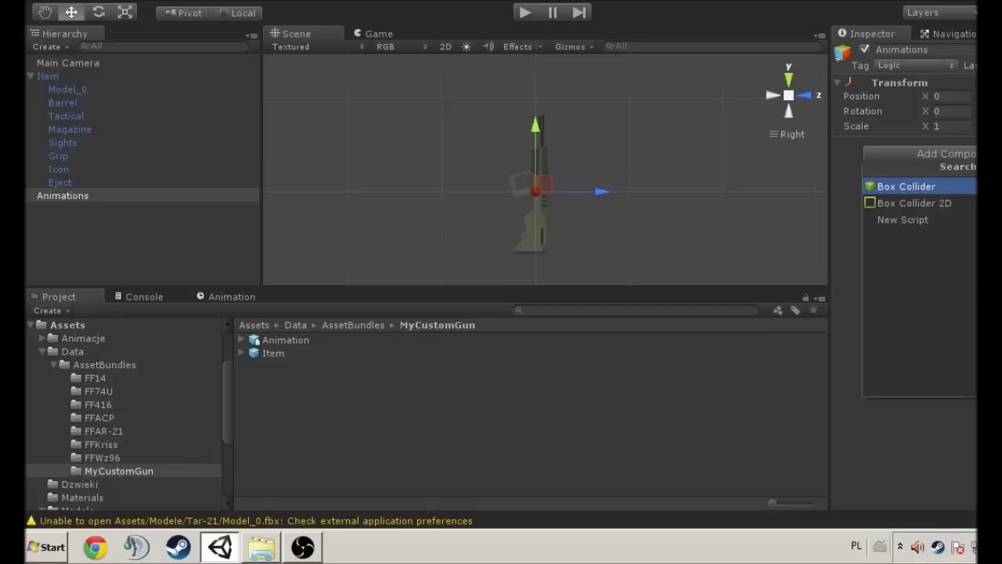
key(BackSpace)
key(BackSpace)
key(BackSpace)
text(animation)
key(Return)
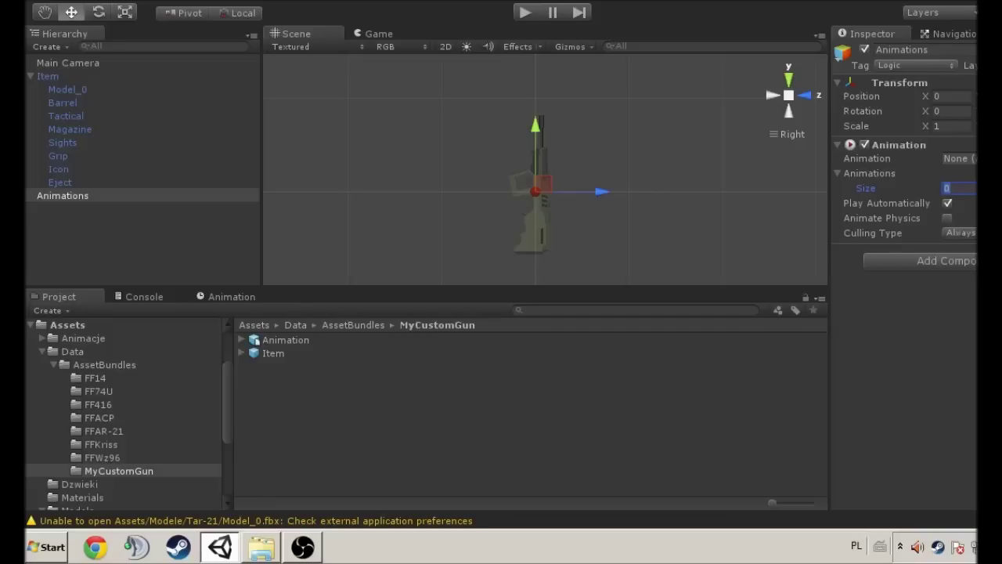
text(8)
key(Return)
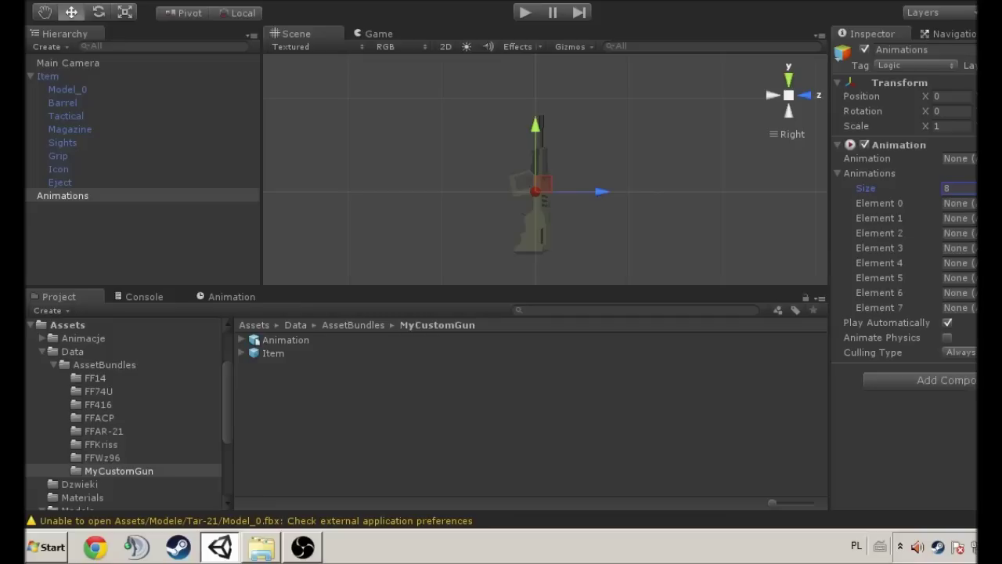
click(953, 353)
click(971, 393)
Step: Set the wrap mode to Clamp in the animation import settings of MyCustomGun's Animation model
click(243, 339)
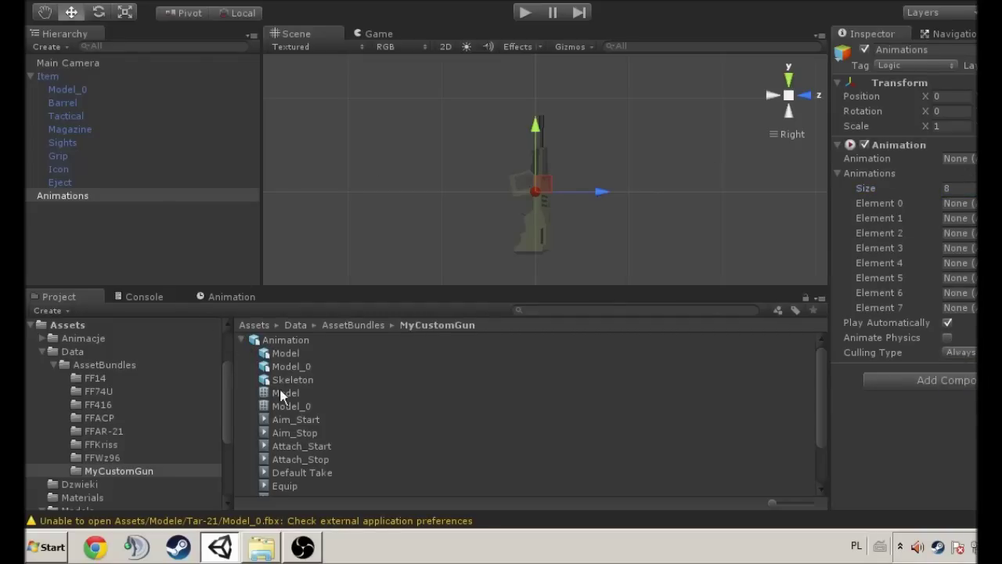
click(297, 420)
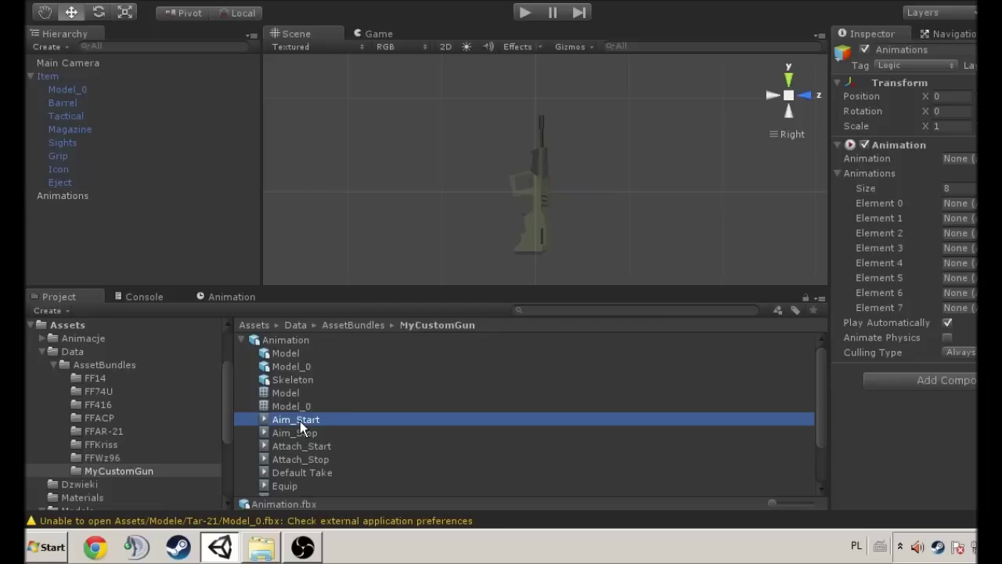
click(289, 343)
click(292, 352)
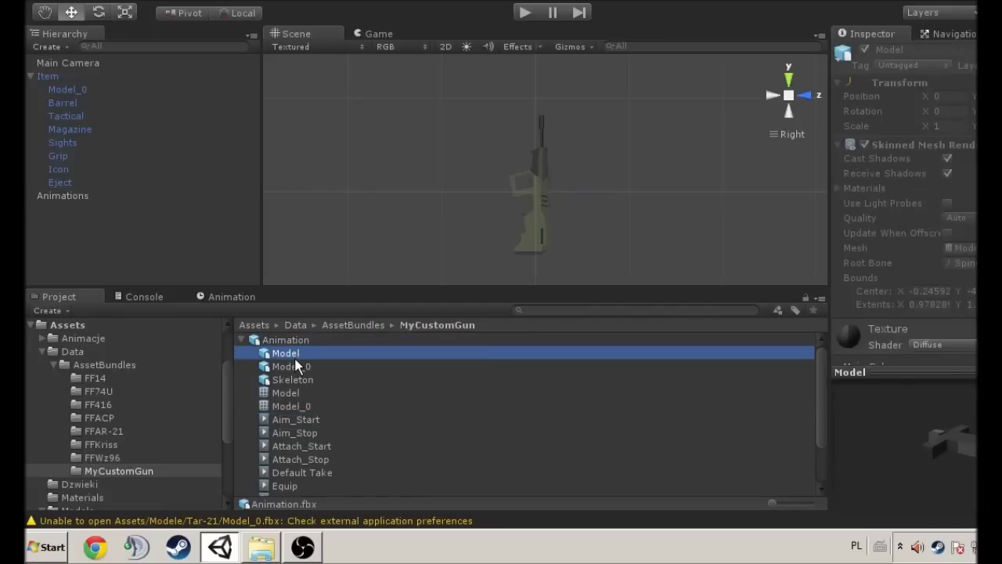
click(296, 345)
click(1000, 89)
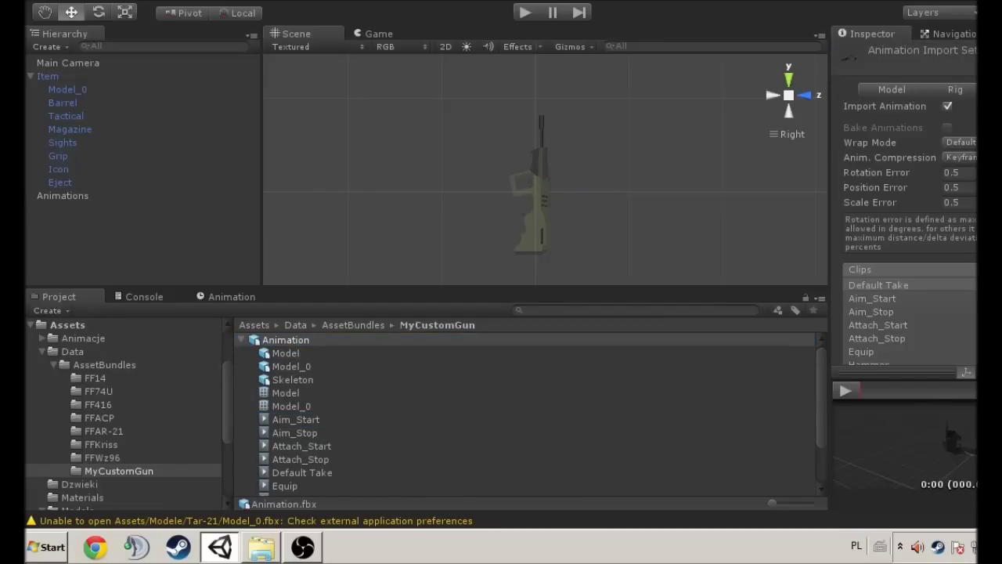
click(959, 142)
click(969, 212)
scroll(969, 163, down, 5)
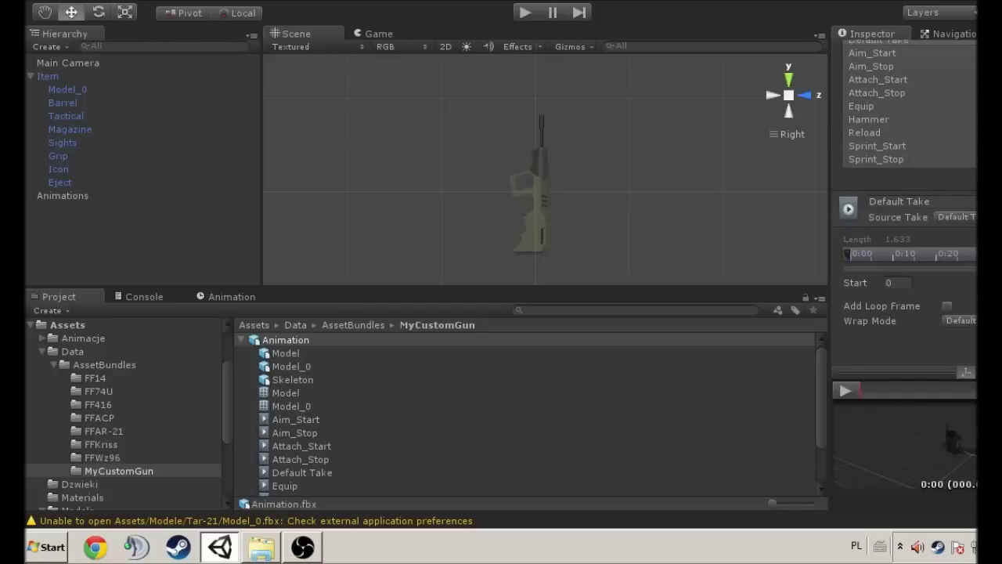
scroll(939, 325, up, 5)
Step: Examine the wrap mode of clips such as Aim_Start and review the clips listed in the Animation model's import settings
click(318, 420)
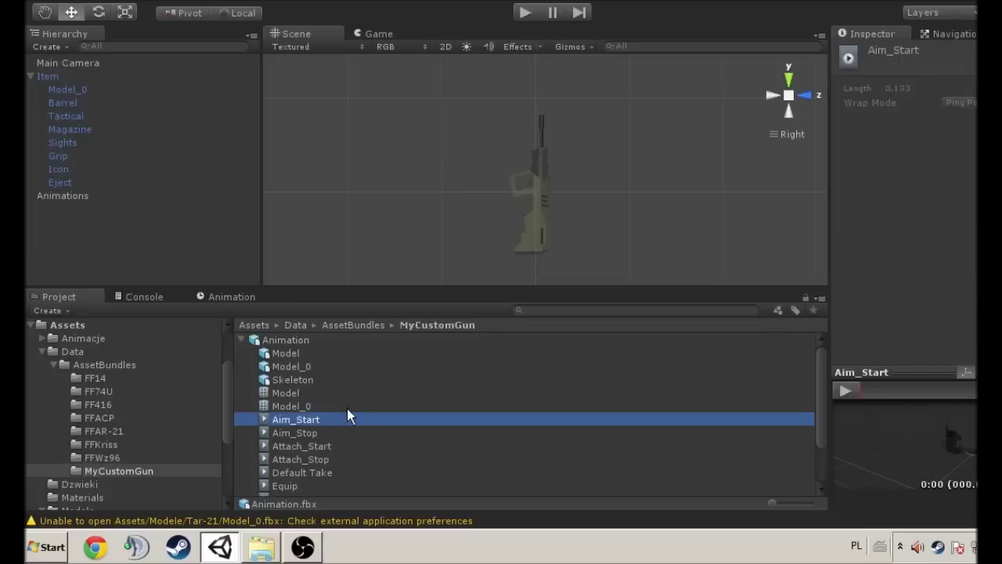
click(324, 434)
click(329, 447)
scroll(335, 456, down, 3)
scroll(332, 441, up, 3)
click(286, 339)
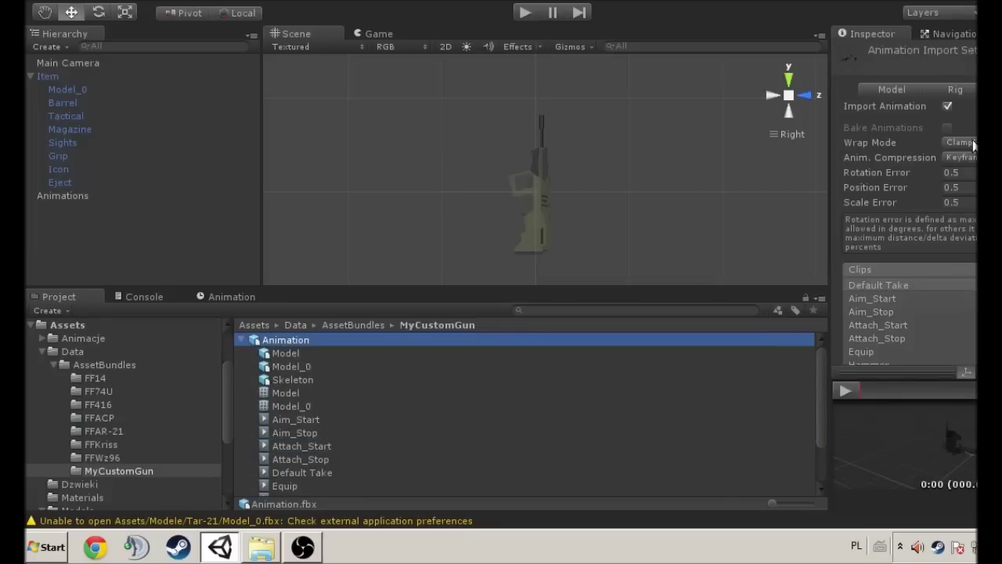
scroll(925, 299, down, 5)
click(914, 107)
click(907, 134)
click(907, 159)
click(901, 107)
click(898, 79)
click(900, 66)
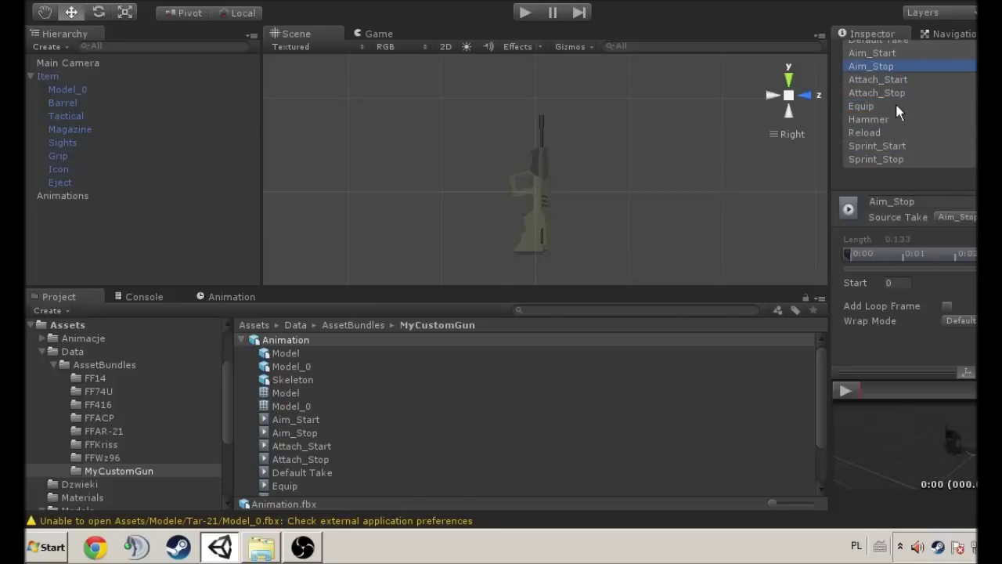
click(898, 119)
scroll(306, 429, down, 2)
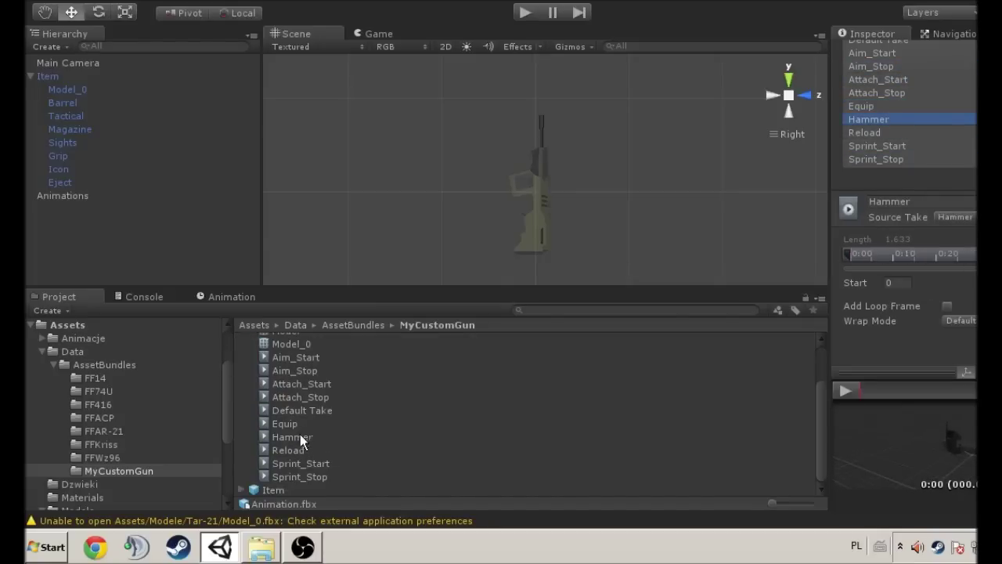
Step: Assign Equip, Aim_Start, Aim_Stop, Attach_Start and Attach_Stop to Elements 0 to 4 of the Animations object, Reload to Element 6 and Hammer to Element 7
click(83, 196)
drag(296, 360, 962, 219)
drag(282, 383, 961, 233)
drag(304, 412, 961, 248)
drag(943, 304, 961, 263)
drag(307, 465, 953, 204)
scroll(276, 476, down, 1)
drag(288, 453, 973, 309)
scroll(484, 439, down, 1)
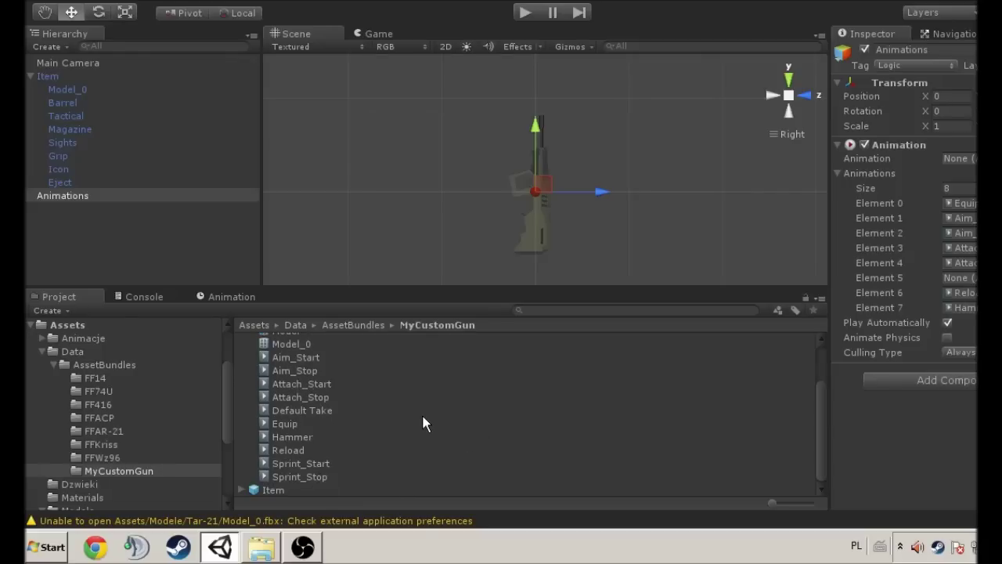
Step: Extend the clip list to 9 with Sprint_Start, Sprint_Stop and Reload as Elements 5 to 7, and assign Equip as the default animation
click(968, 188)
text(9)
key(Return)
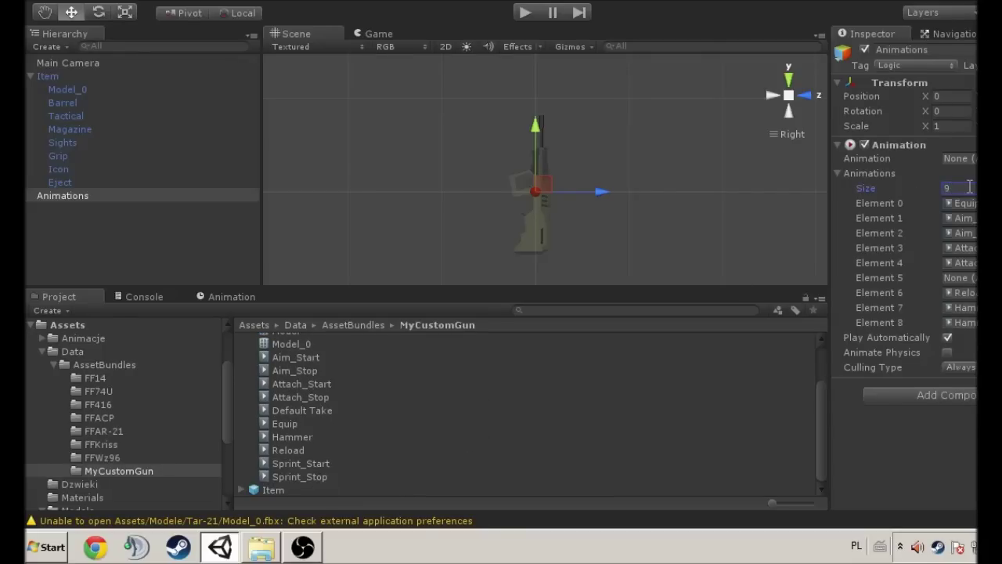
drag(327, 462, 959, 277)
drag(313, 477, 959, 293)
drag(288, 450, 959, 307)
drag(292, 425, 961, 169)
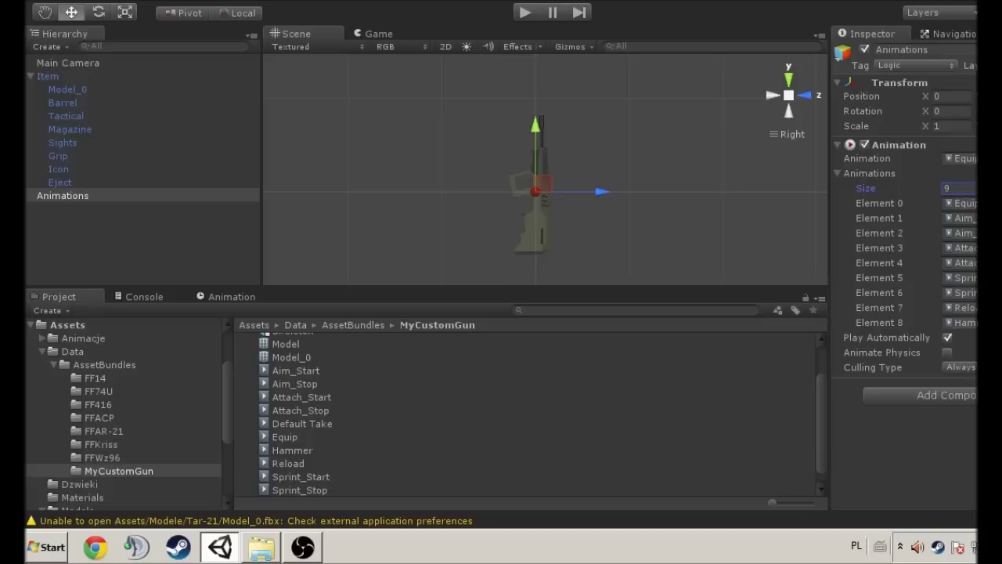
Step: Create a prefab from the Animations object in the MyCustomGun folder and check it alongside the Item prefab
scroll(320, 403, up, 2)
click(242, 340)
drag(66, 195, 292, 422)
click(278, 356)
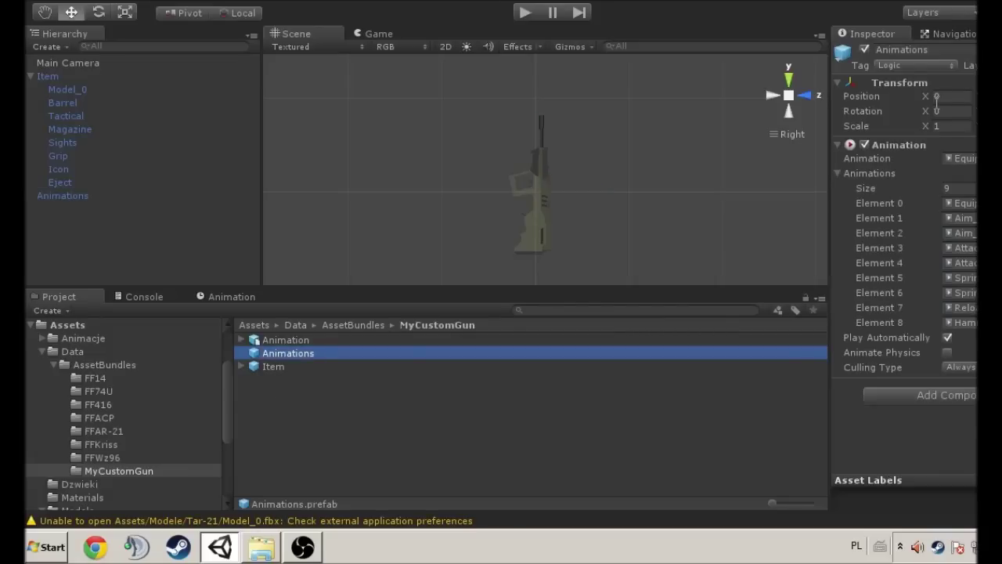
click(269, 367)
click(282, 355)
click(283, 342)
click(311, 426)
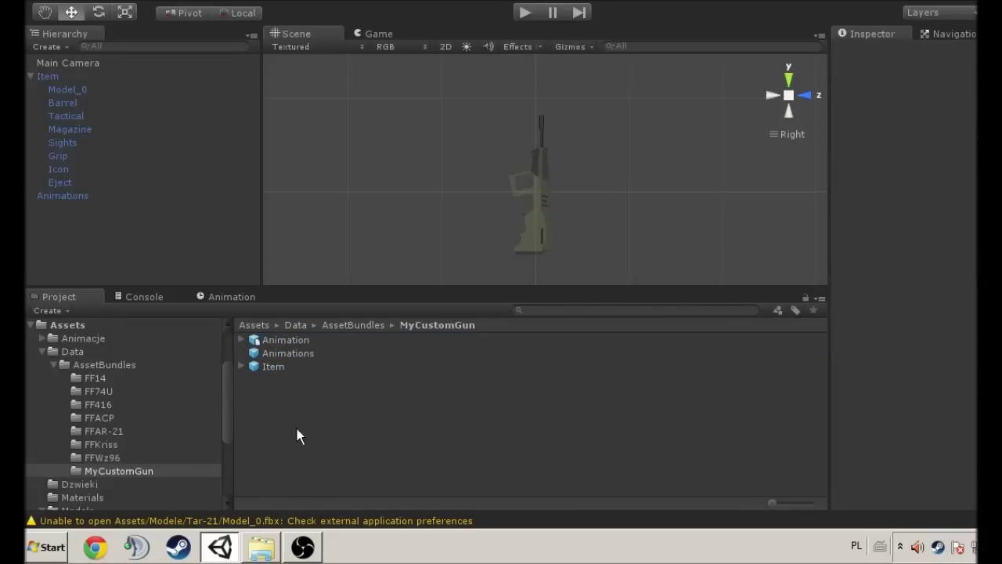
Step: Duplicate the Hammer 1, Reload 1 and Shoot 1 audio clips in the Sounds folder
click(54, 364)
scroll(87, 443, down, 2)
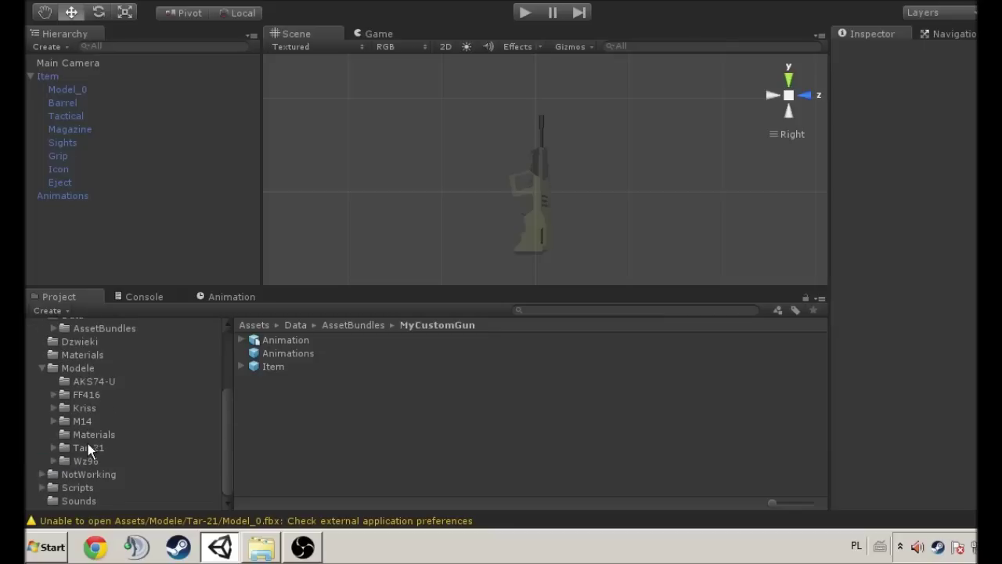
click(77, 500)
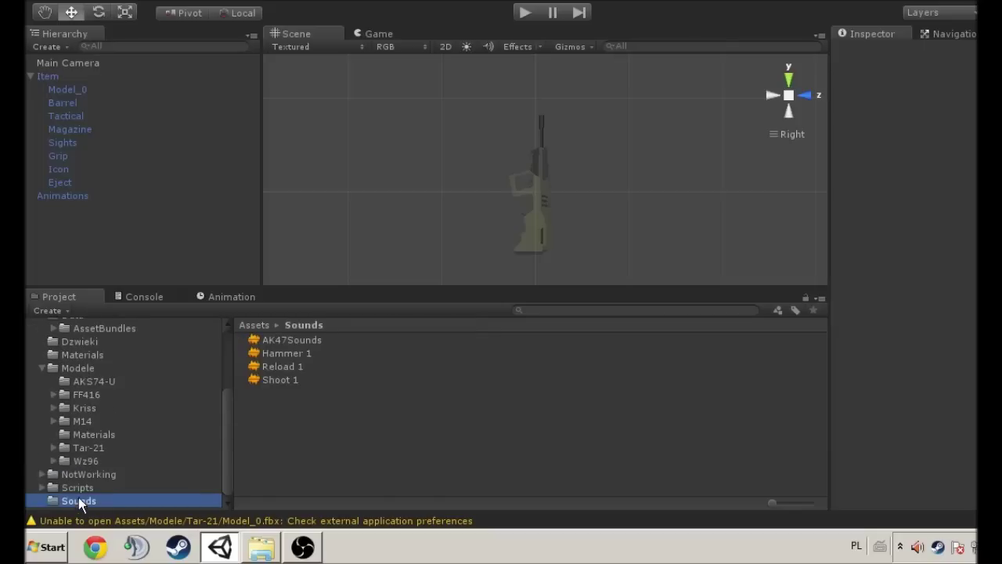
click(295, 380)
click(290, 366)
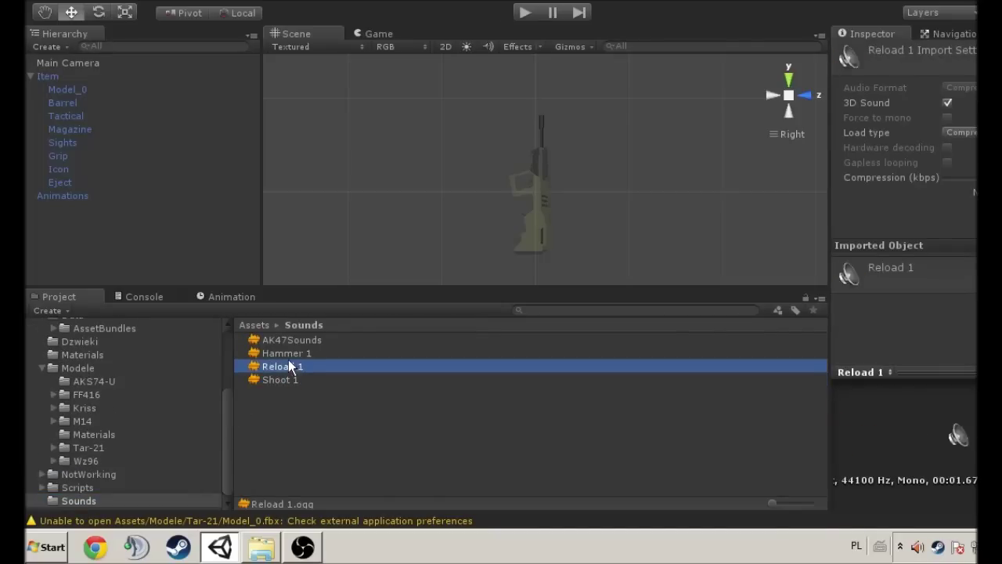
click(291, 353)
shift+click(298, 366)
shift+click(296, 379)
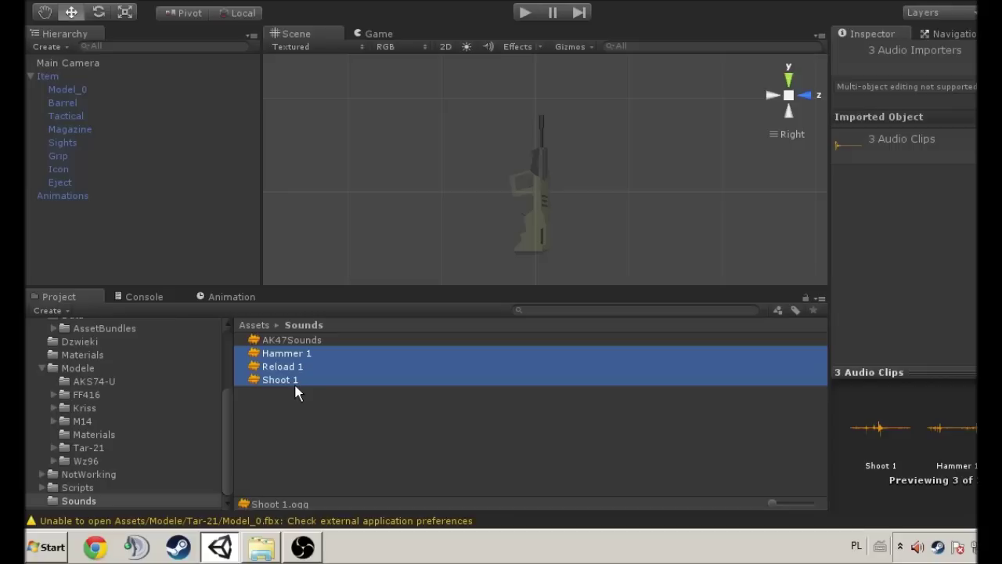
key(ctrl+d)
Step: Move the duplicated Hammer 2, Reload 2 and Shoot 2 clips into the MyCustomGun folder and open it
drag(297, 397, 371, 435)
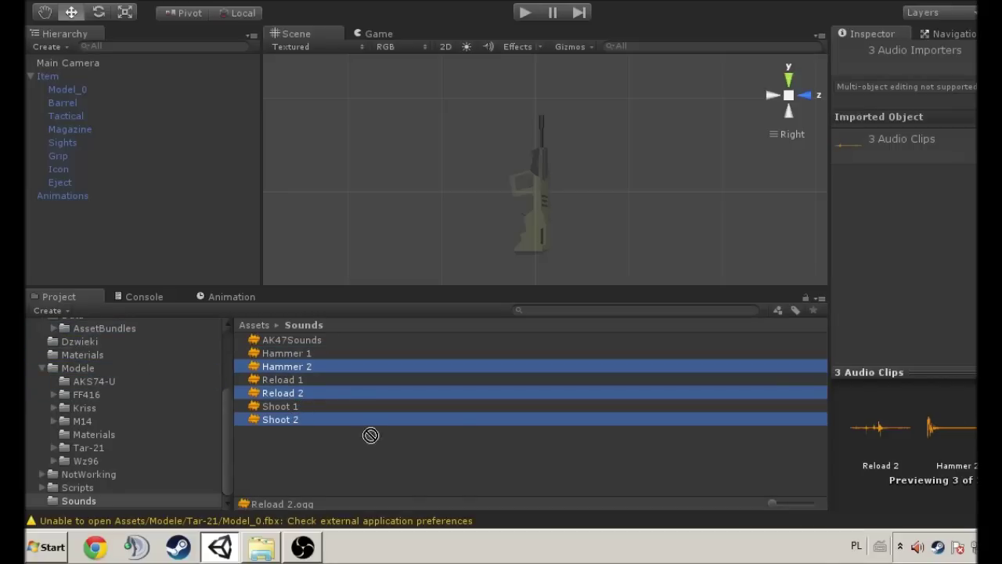
click(54, 329)
drag(297, 419, 109, 432)
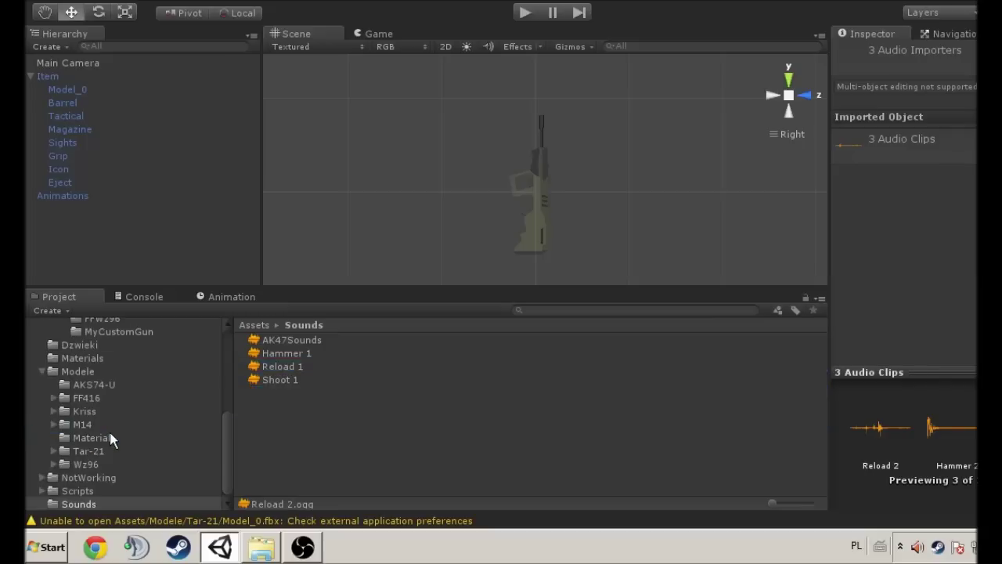
click(119, 331)
Step: Rename the three audio clips in MyCustomGun as Hammer, Reload and Shoot
click(271, 368)
click(272, 367)
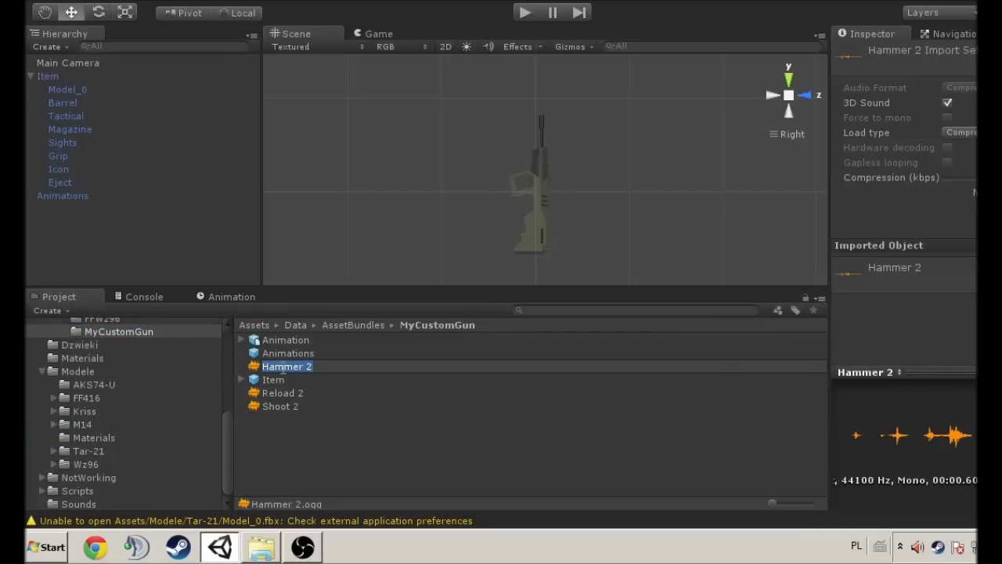
click(329, 367)
click(301, 394)
click(313, 393)
key(BackSpace)
key(BackSpace)
key(Return)
click(290, 407)
click(311, 407)
key(BackSpace)
key(BackSpace)
key(Return)
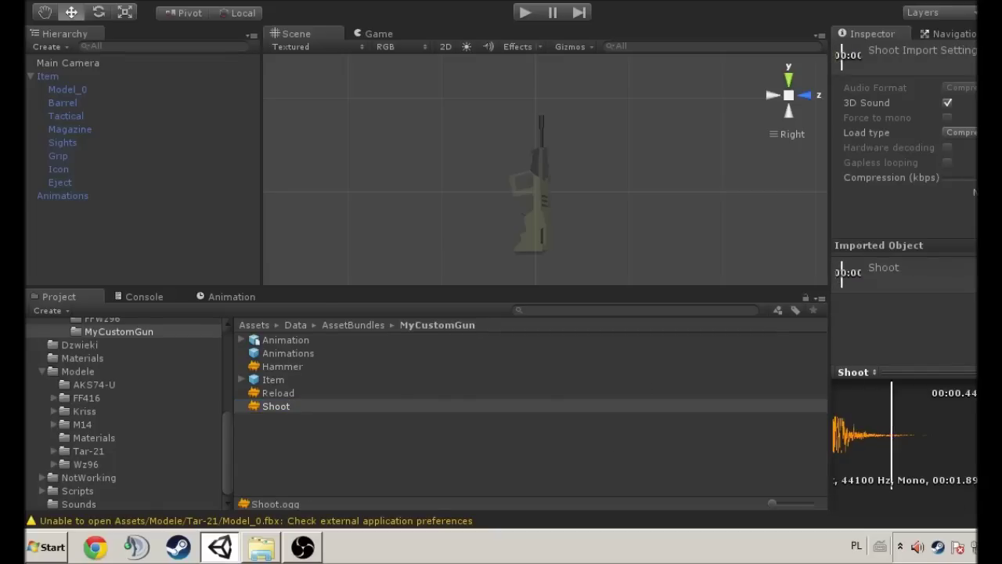
Step: Preview the Reload and Hammer audio clips in MyCustomGun
click(374, 394)
click(998, 371)
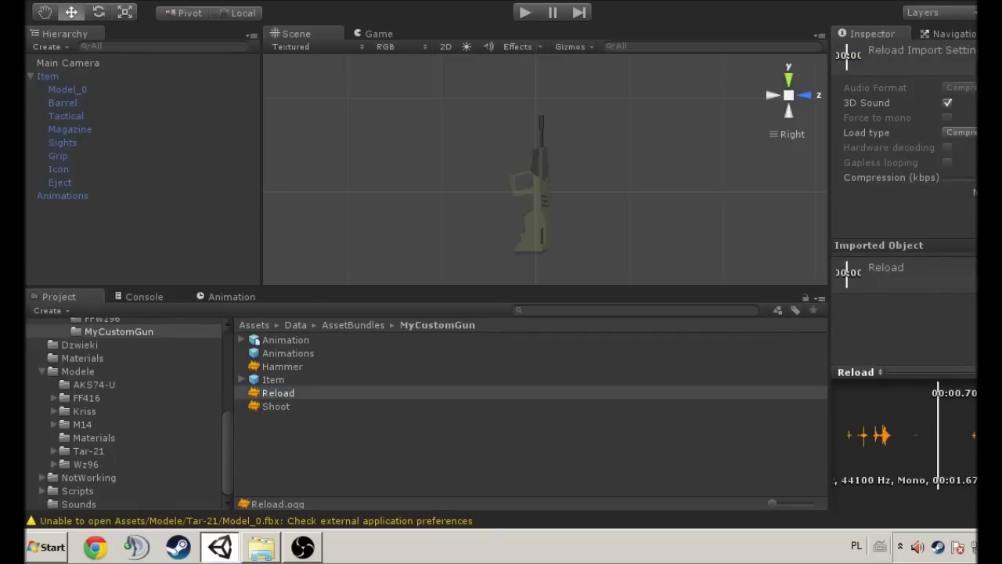
click(368, 366)
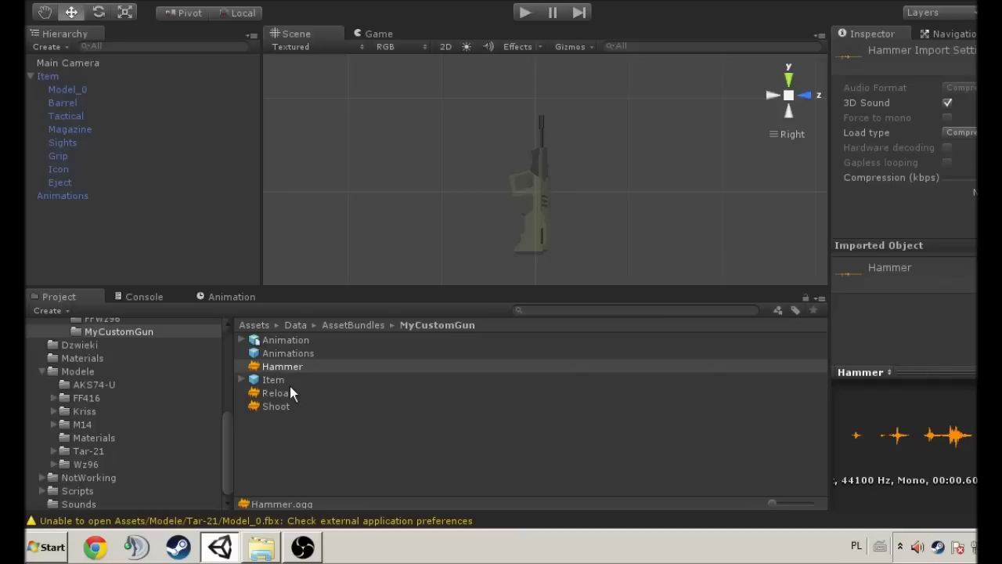
Step: Check the Aim_Start clip's wrap mode and select Clamp as the overall wrap mode in the Animation model's import settings
click(368, 336)
click(243, 341)
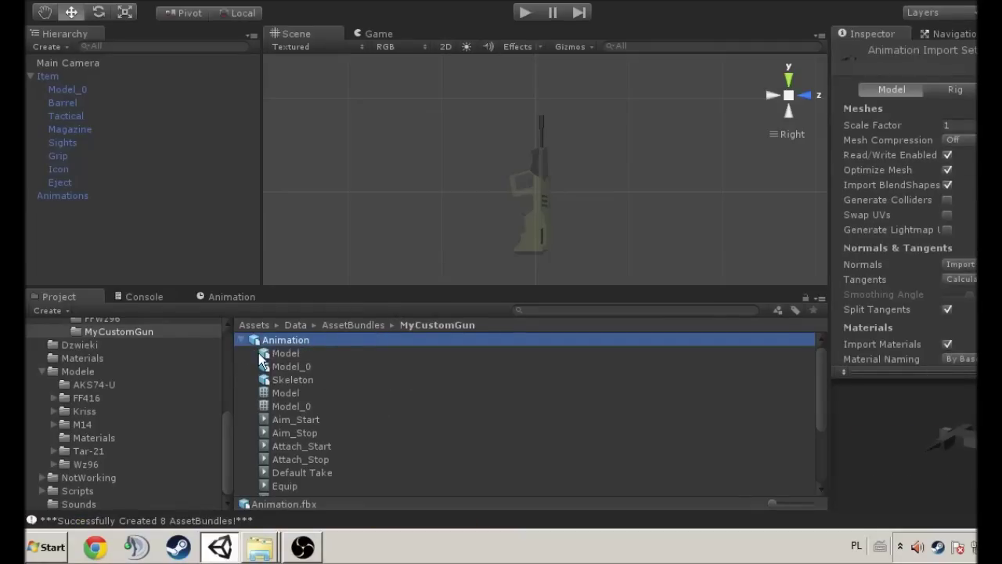
click(295, 421)
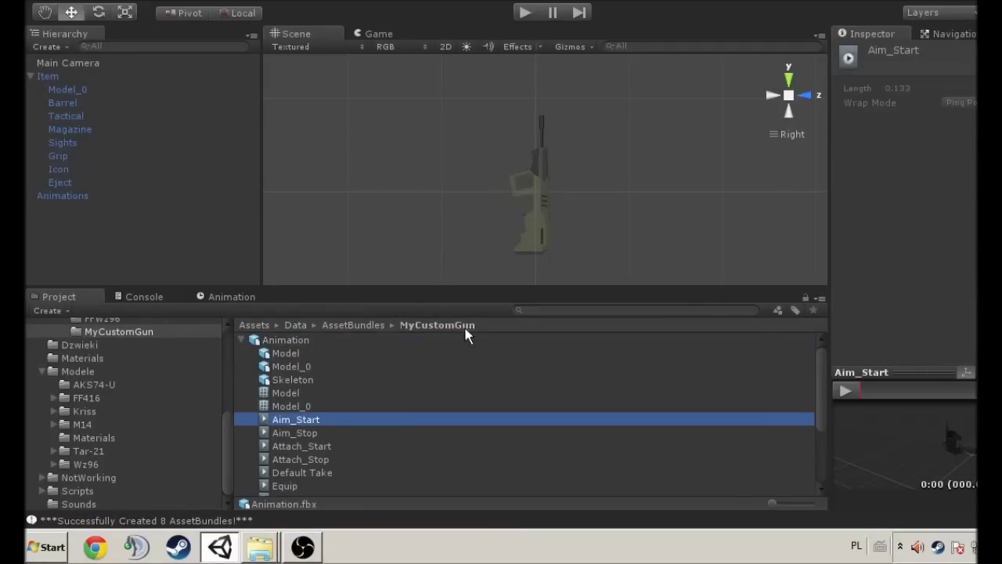
click(293, 343)
click(958, 91)
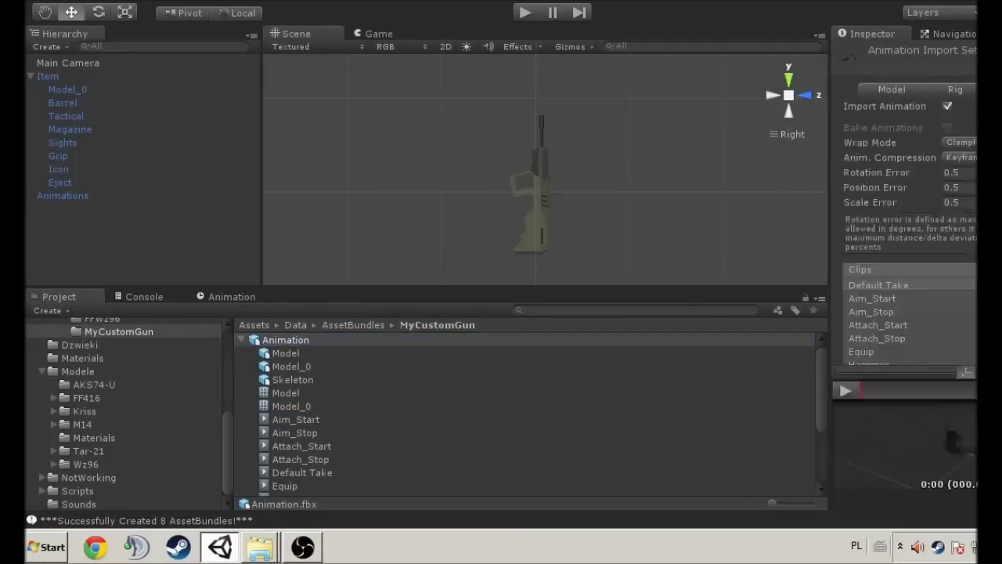
click(968, 148)
click(963, 221)
Step: Set the individual wrap mode of the Aim_Start and Aim_Stop clips to Clamp in the Animation model's import settings
scroll(922, 302, down, 5)
click(889, 149)
scroll(889, 150, down, 3)
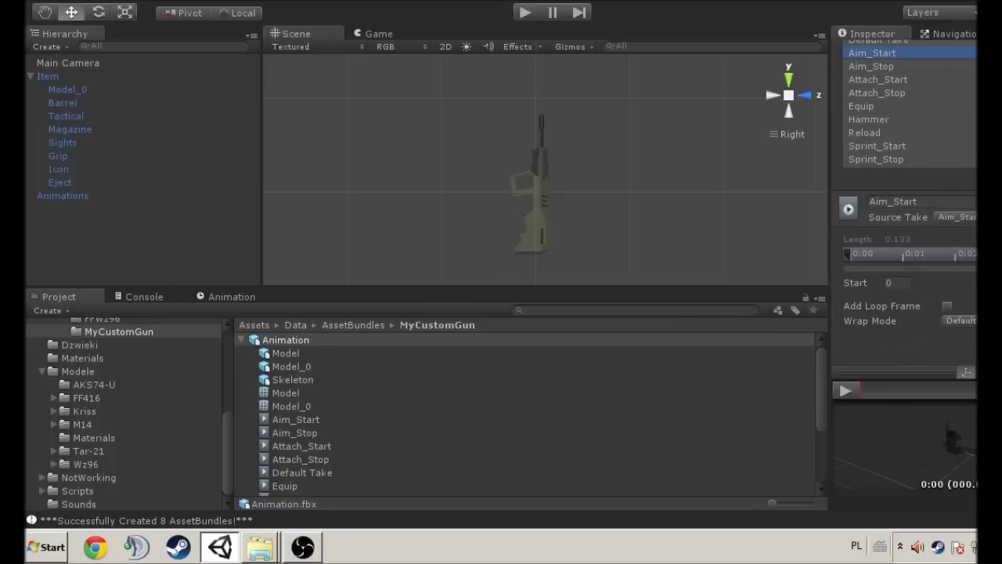
click(956, 321)
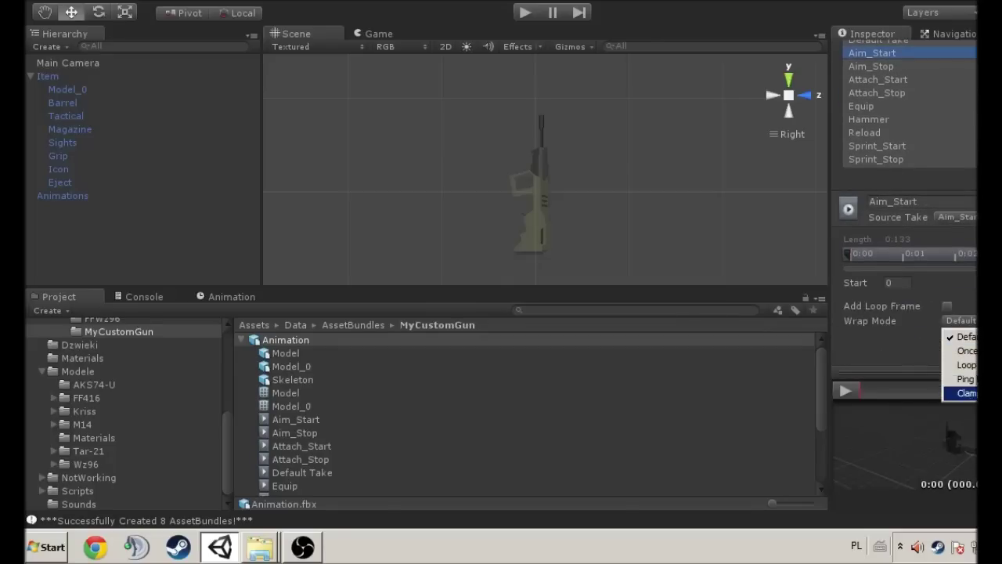
click(963, 392)
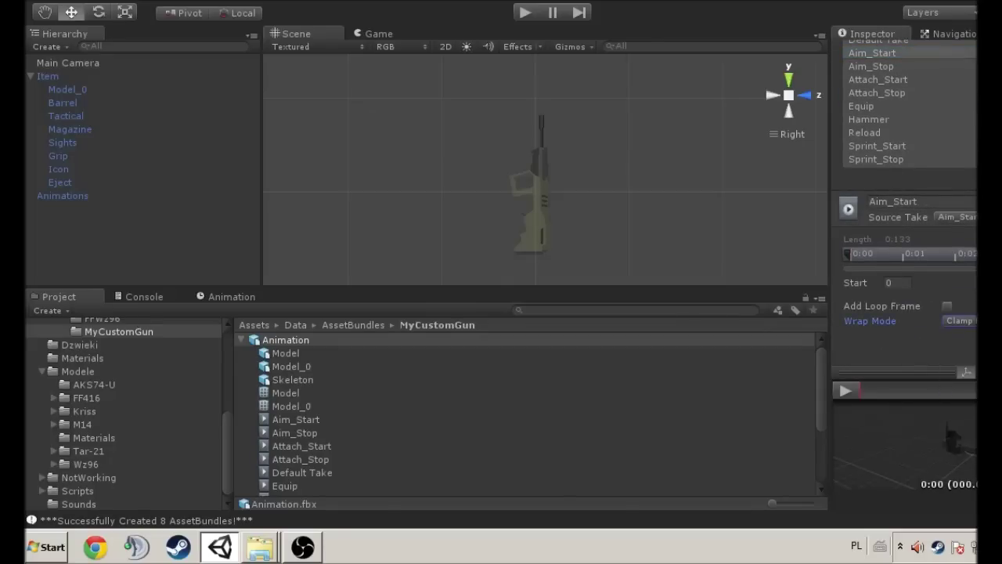
click(892, 66)
click(956, 321)
click(962, 391)
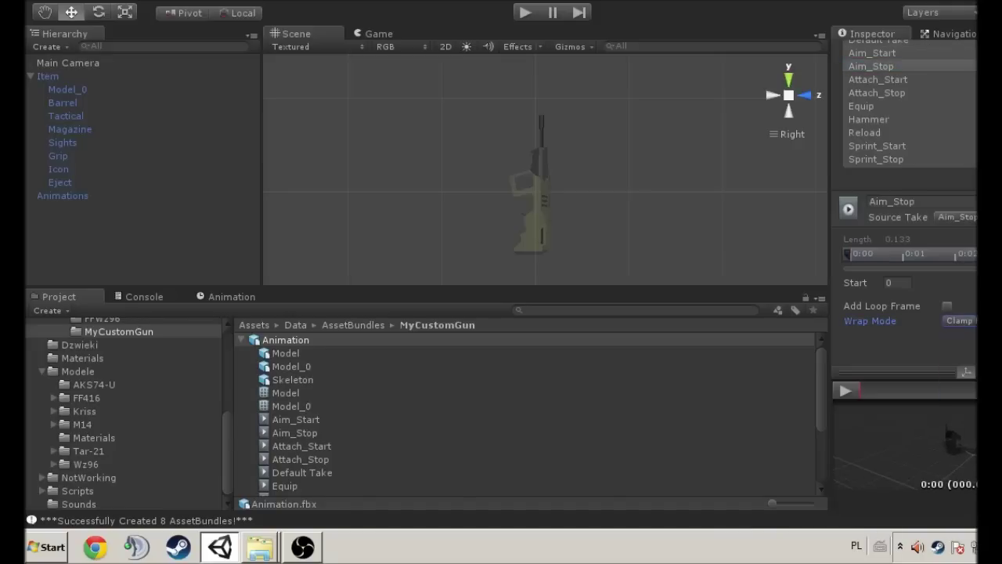
Step: Set the wrap mode of the Attach_Start and Attach_Stop clips to Clamp
click(875, 79)
click(957, 321)
click(962, 391)
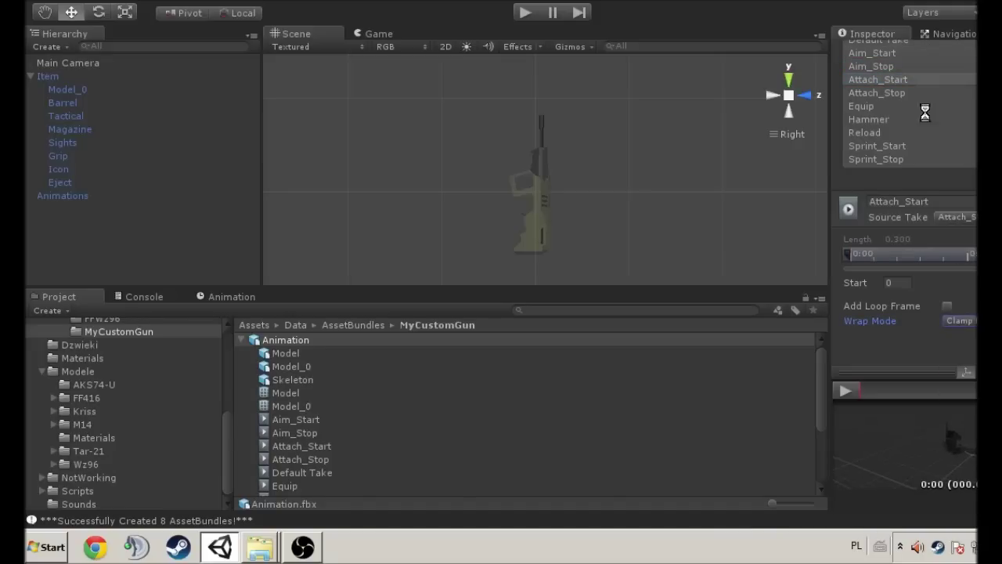
click(910, 93)
click(961, 321)
click(963, 392)
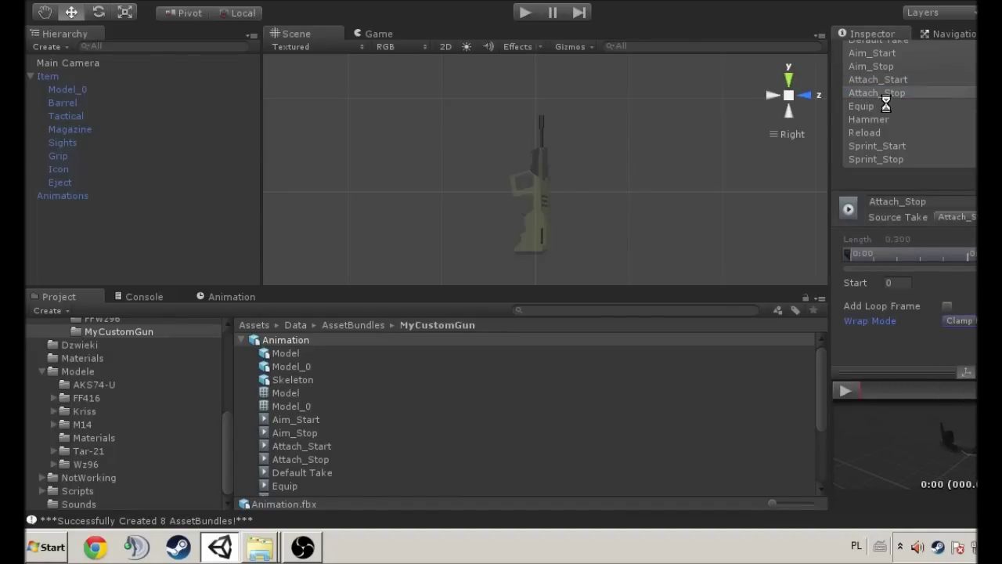
Step: Set the wrap mode of the Equip, Hammer and Reload clips to Clamp
click(886, 105)
click(961, 321)
click(962, 391)
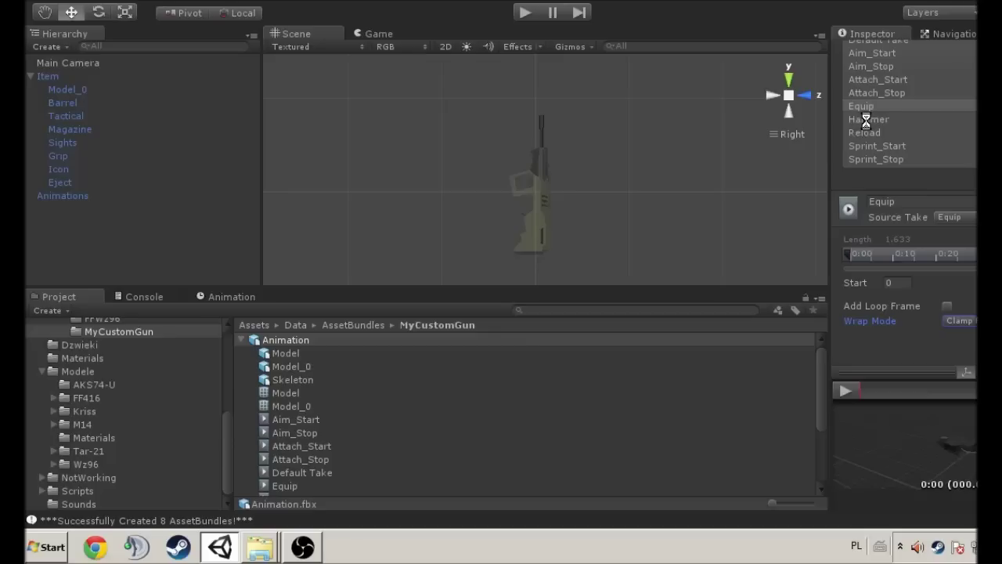
click(866, 119)
click(961, 321)
click(959, 393)
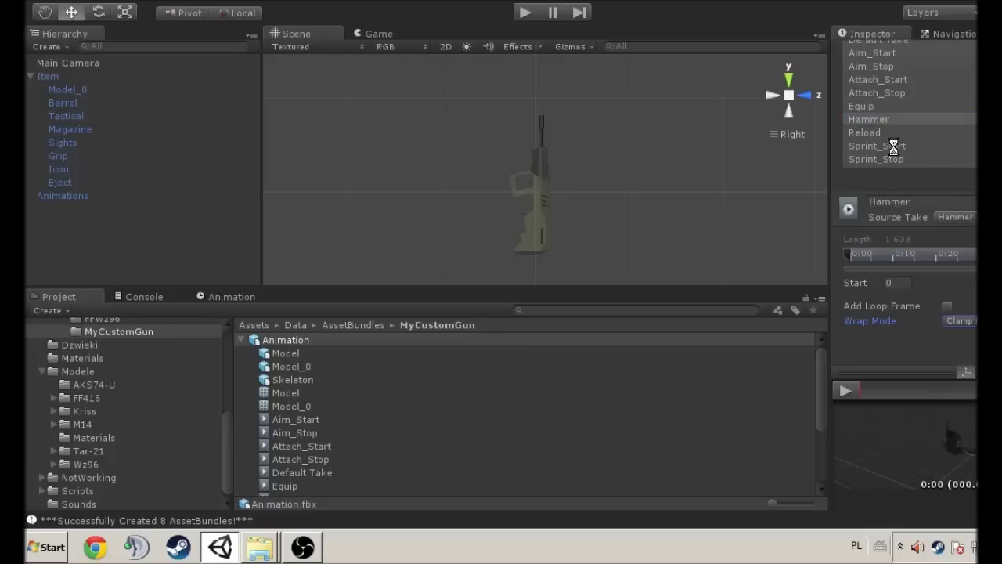
click(880, 133)
click(961, 321)
click(959, 393)
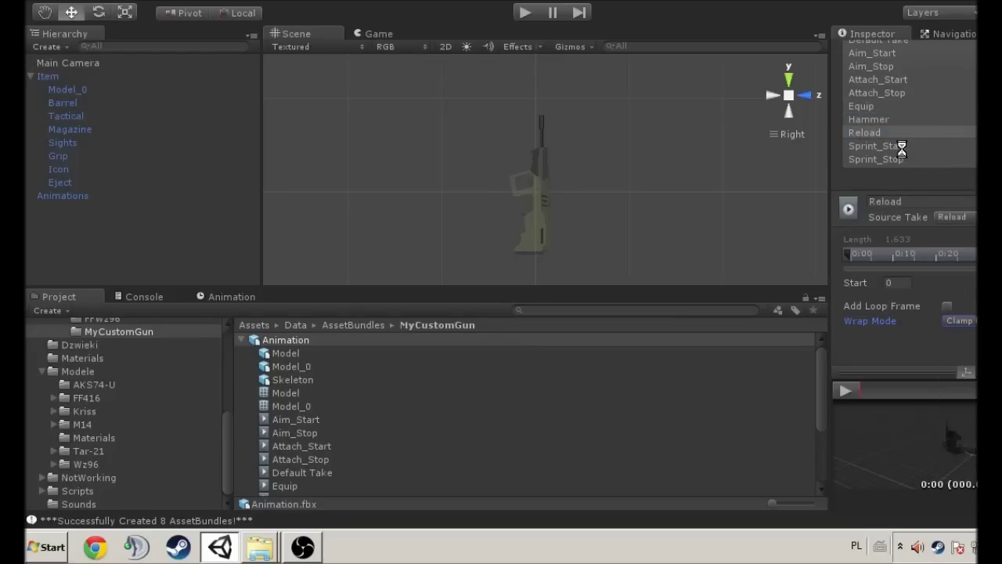
Step: Set the wrap mode of the Sprint_Start and Sprint_Stop clips to Clamp
click(901, 147)
click(969, 321)
click(960, 394)
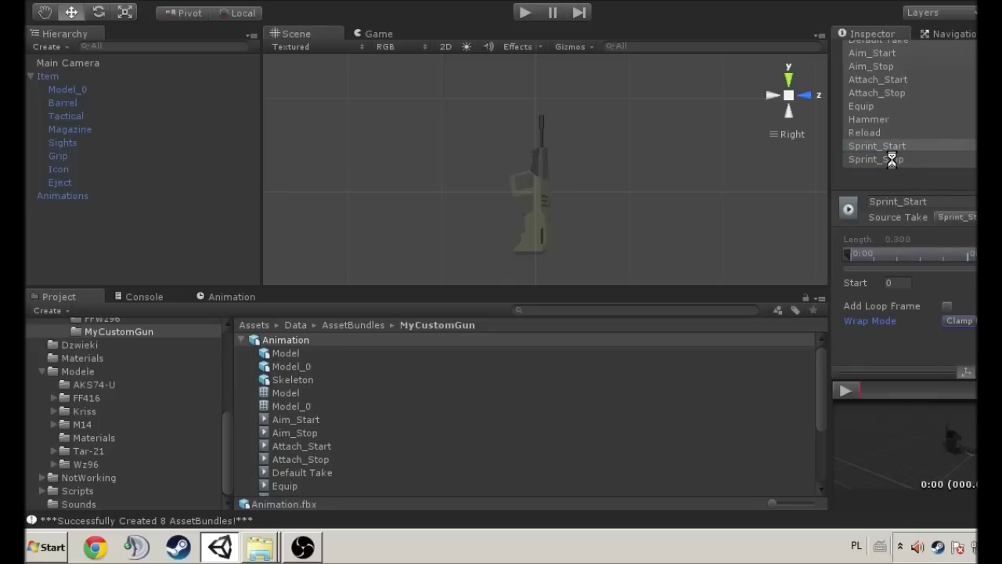
click(892, 159)
click(960, 320)
click(959, 394)
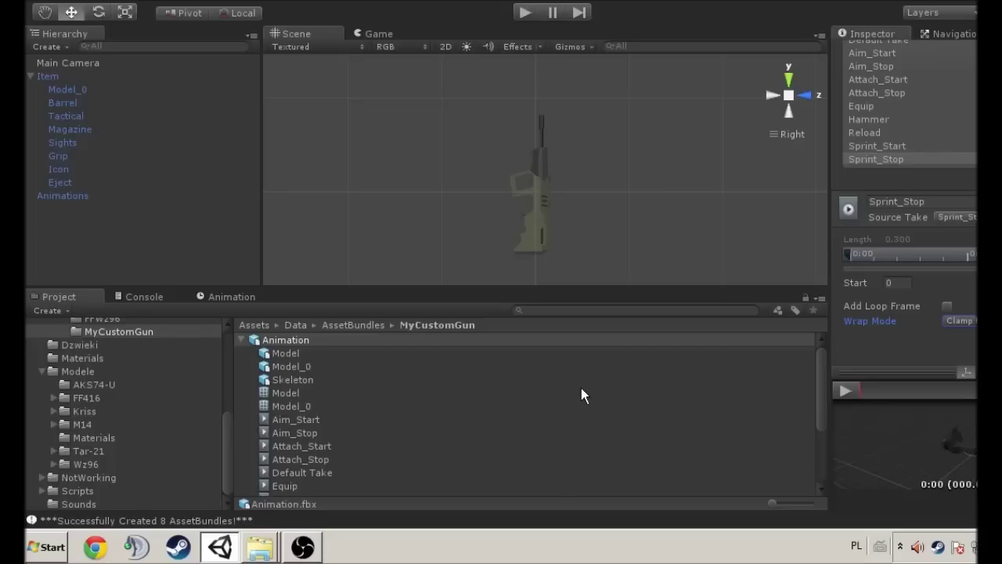
Step: Check the clip in Element 0 of the Animations prefab and examine the Equip clip's wrap mode
scroll(575, 389, down, 3)
click(297, 444)
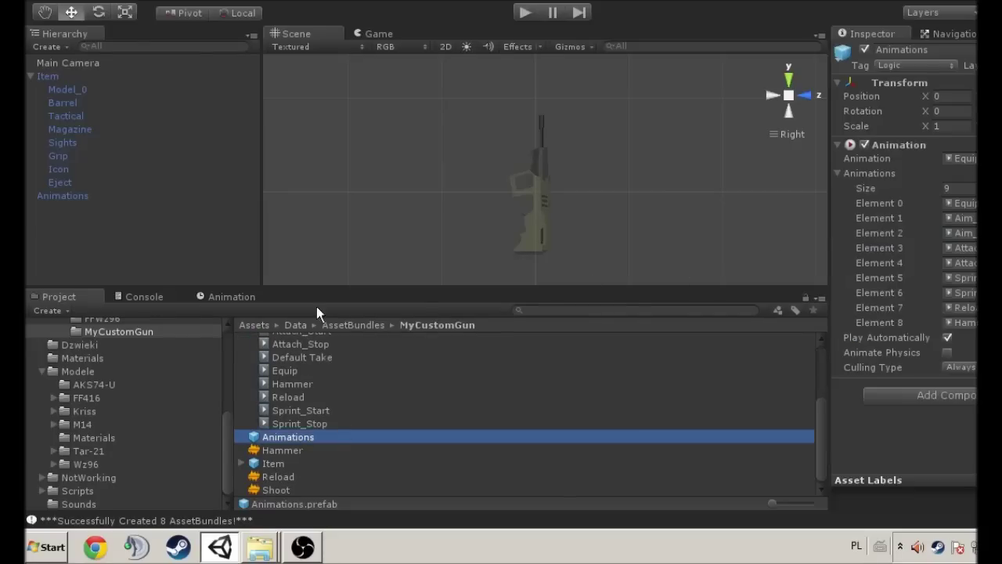
click(975, 205)
drag(282, 417, 957, 205)
click(275, 419)
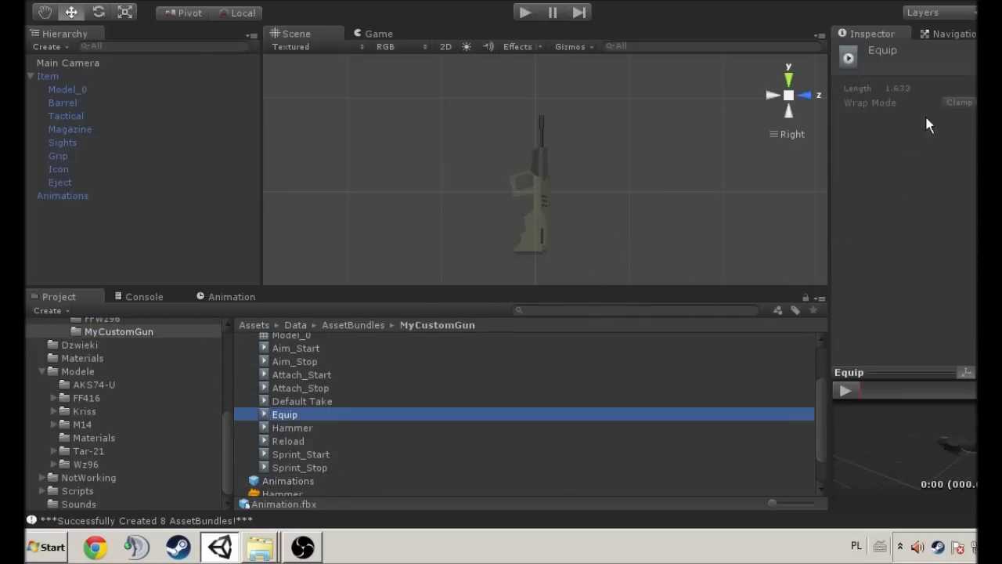
click(301, 479)
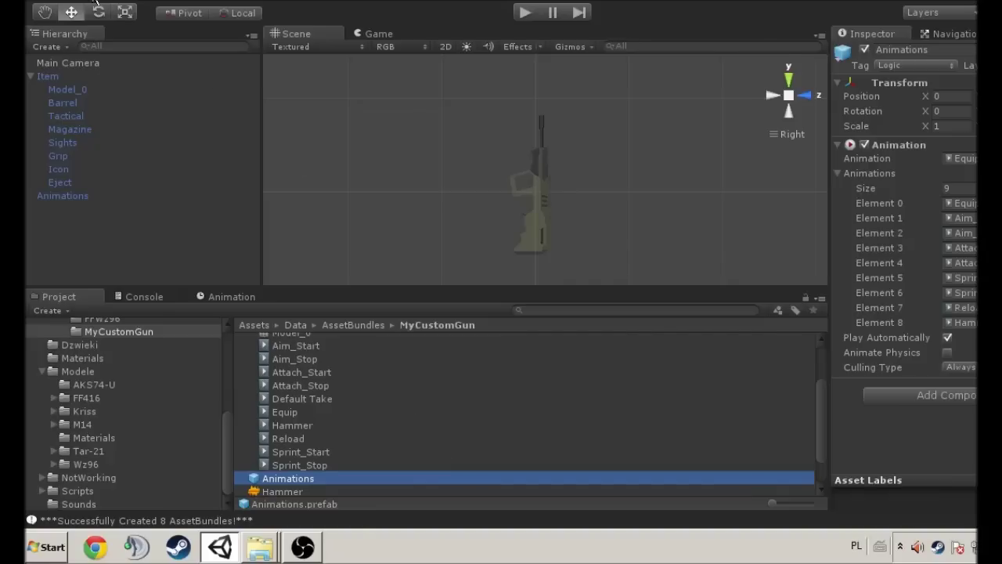
Step: Inspect the contents of MyCustomGun.unity3d in the Asset Bundle Creator, and view the file in the AssetBundles export folder in Windows Explorer
click(93, 3)
mouse_move(141, 222)
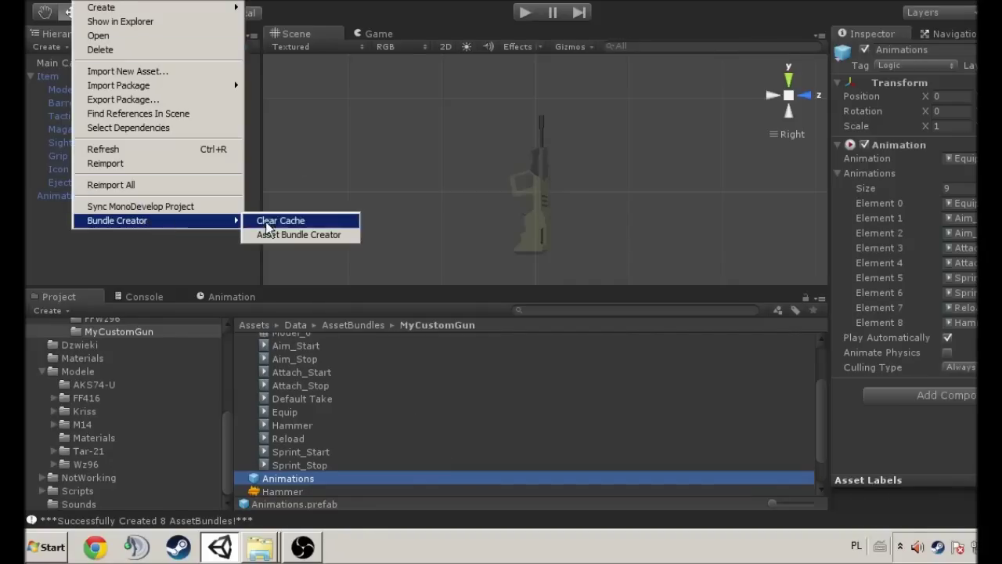
click(291, 234)
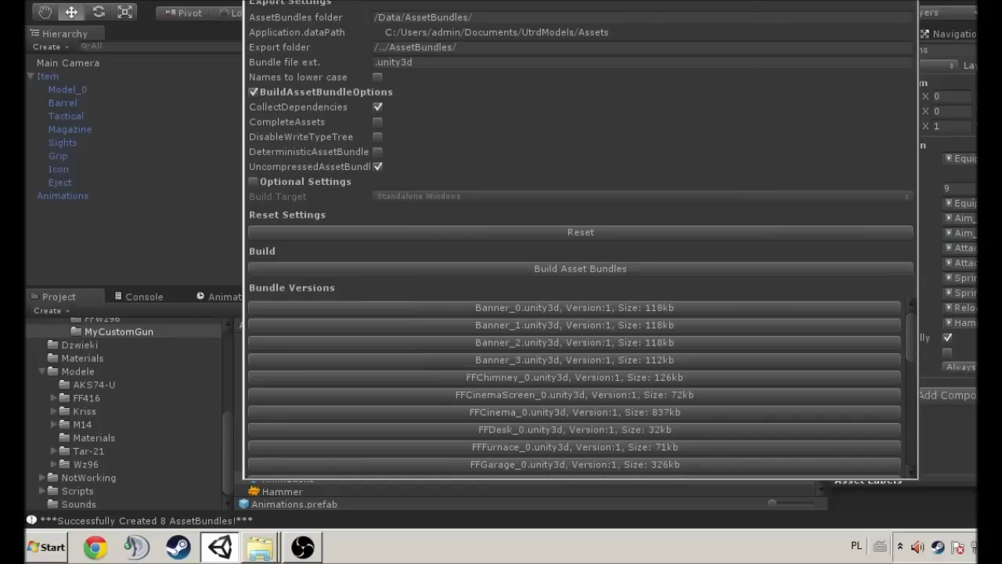
scroll(575, 388, down, 15)
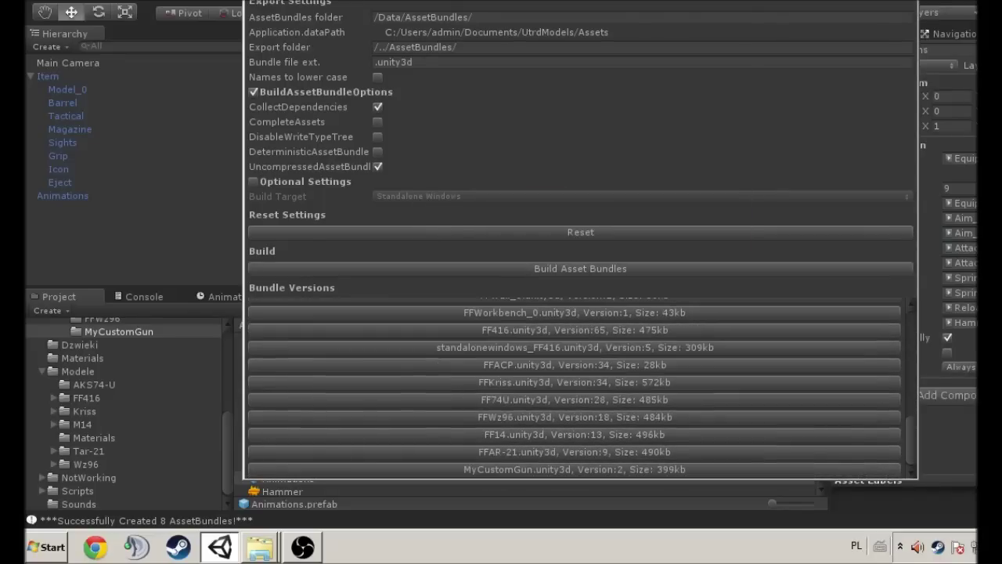
click(574, 470)
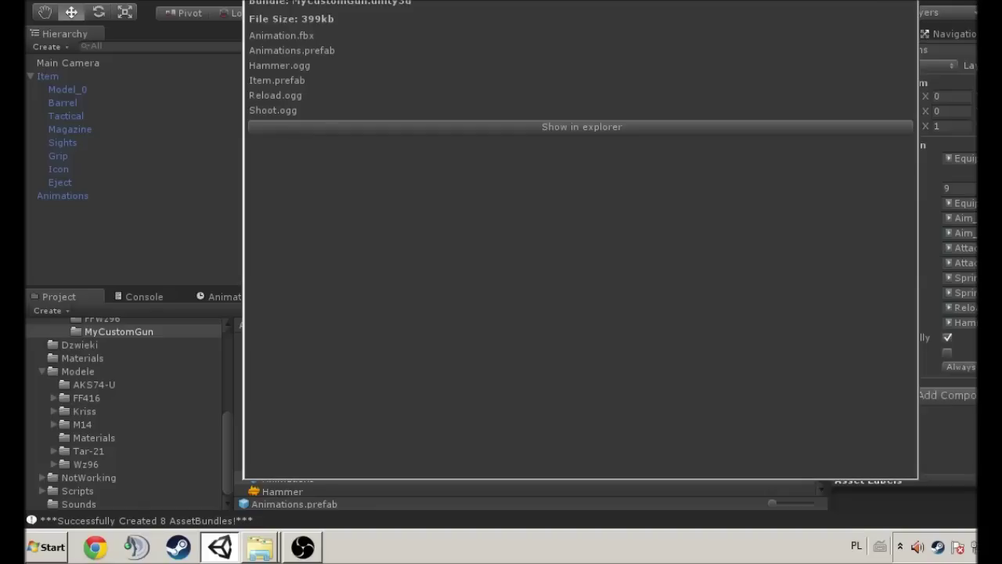
click(905, 1)
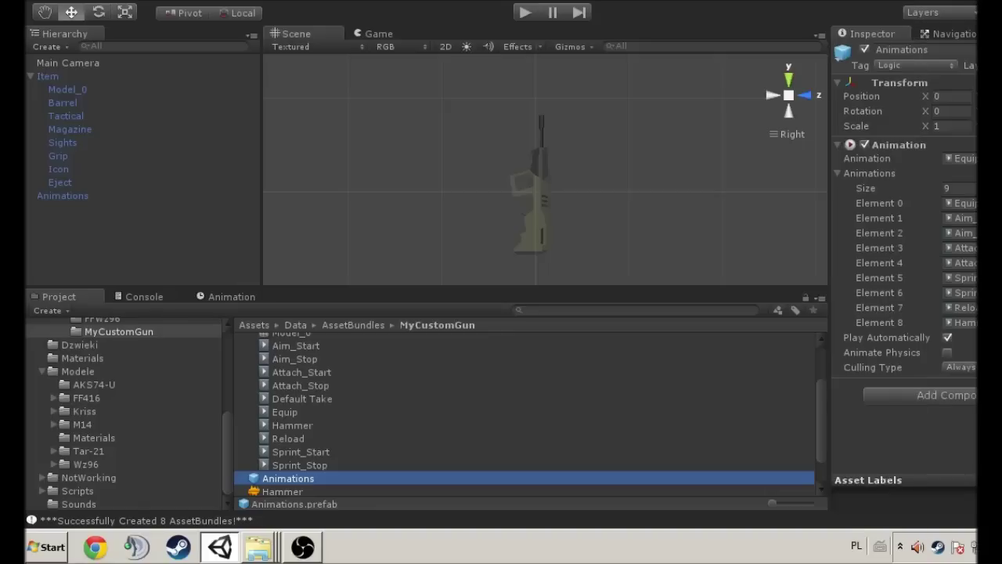
click(262, 548)
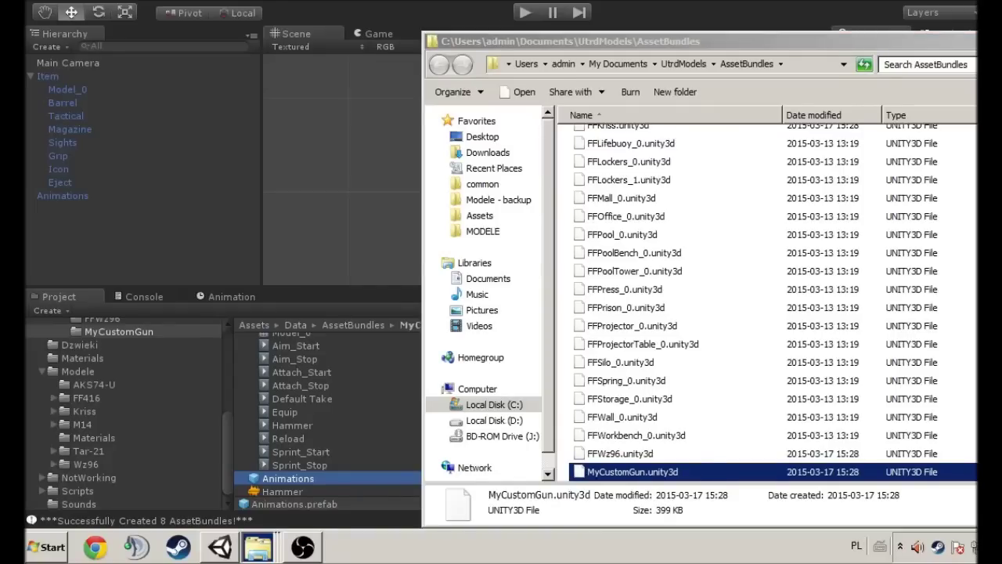
Step: Switch to the Unturned folder in Windows Explorer and open its Bundles\Items\Guns subfolder
key(alt+Tab)
drag(595, 36, 407, 13)
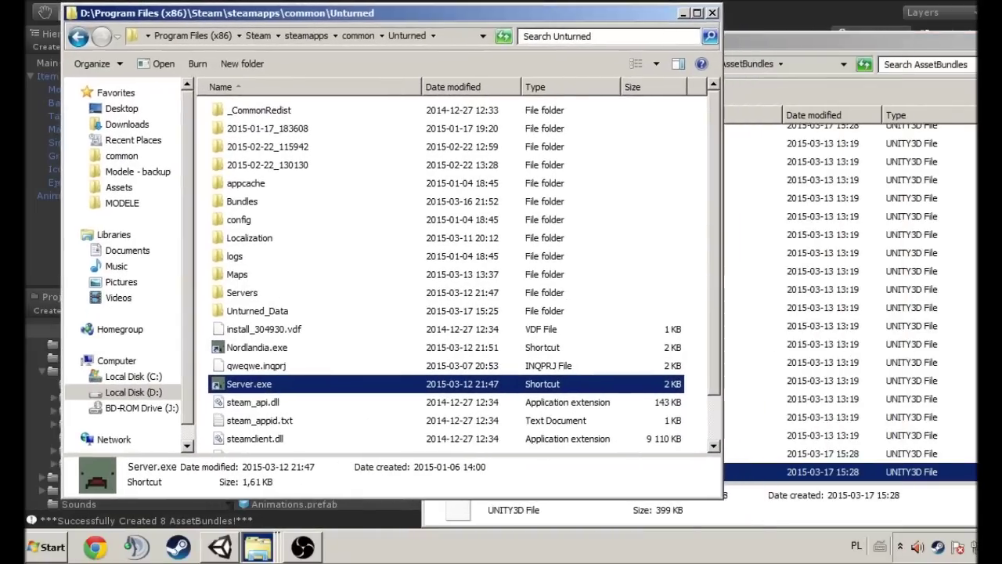
double_click(242, 201)
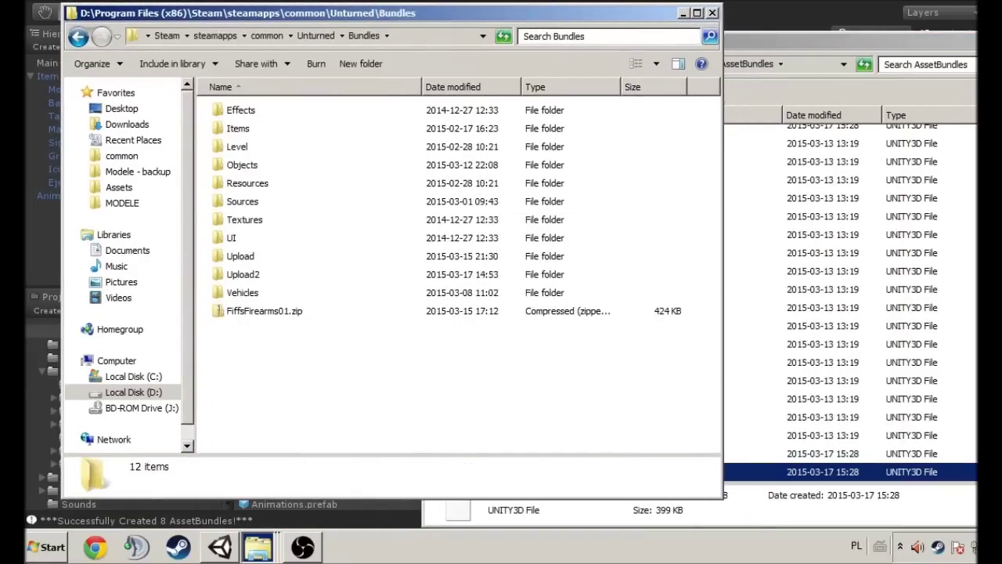
double_click(238, 128)
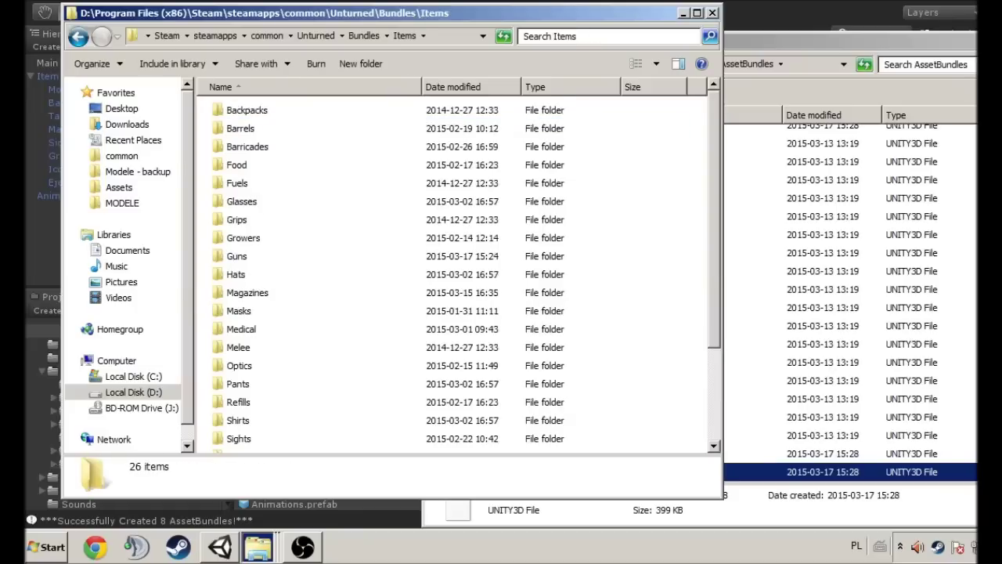
double_click(236, 256)
Step: Find the existing MyCustomGun folder among the guns and delete it
click(249, 183)
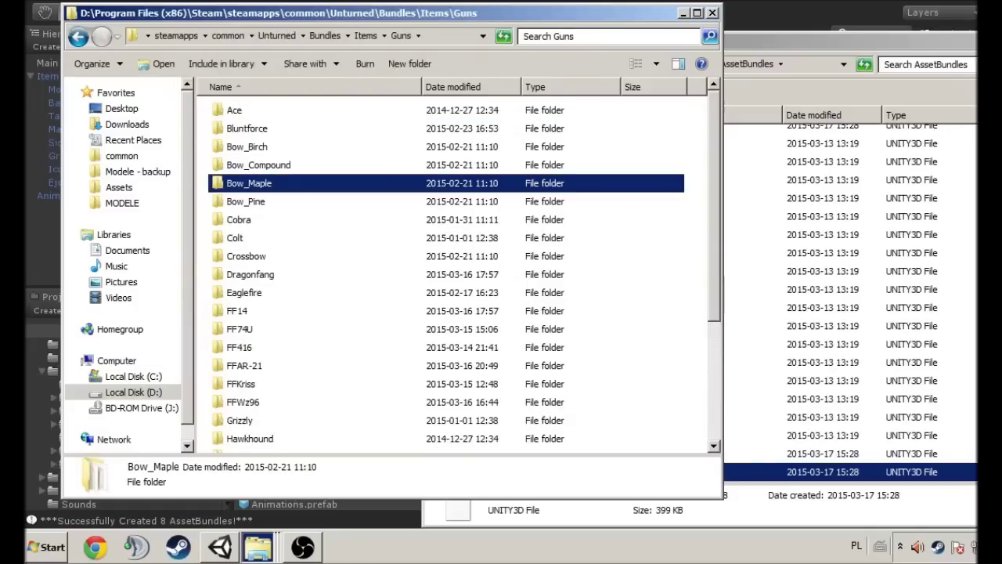
key(m)
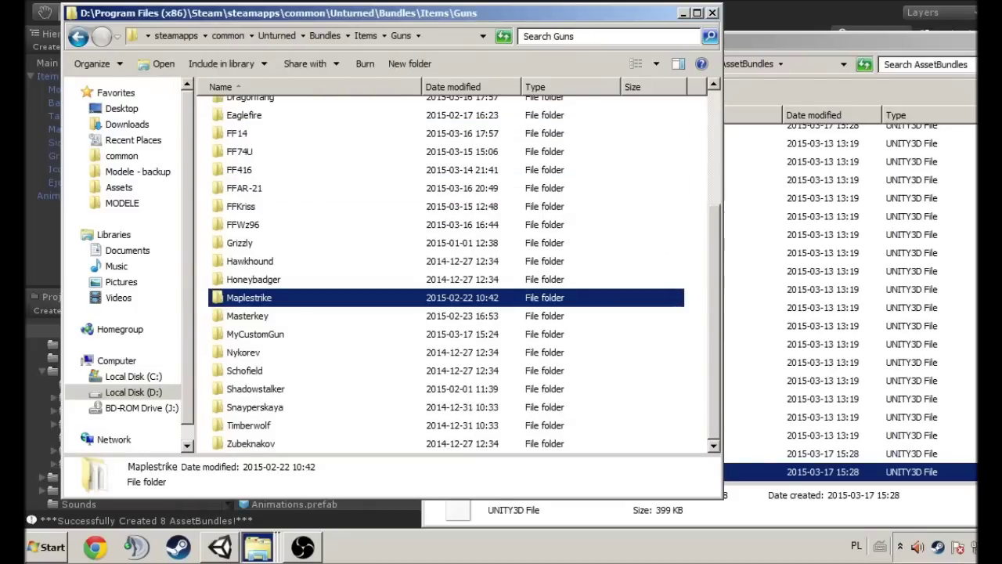
key(y)
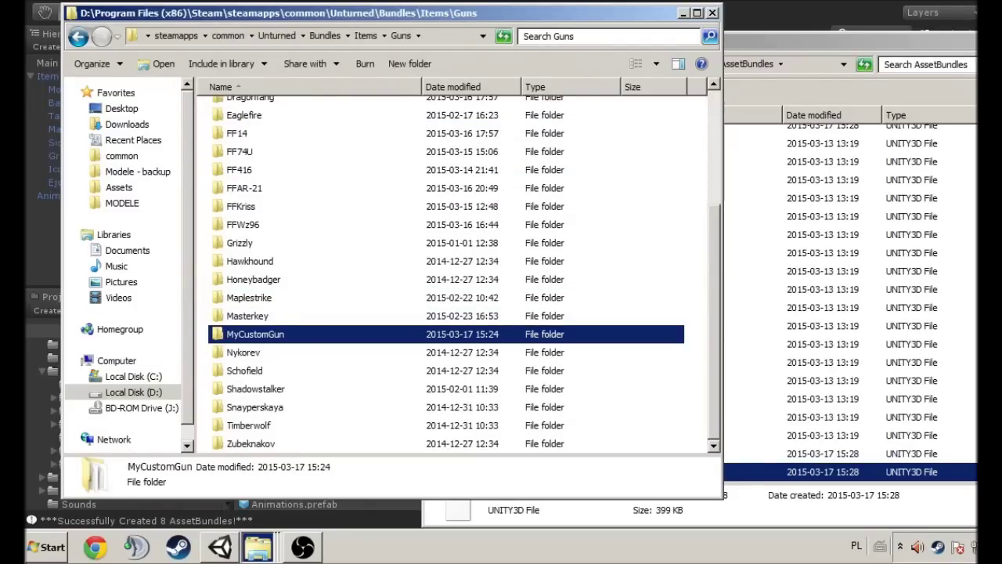
click(695, 266)
scroll(452, 274, up, 3)
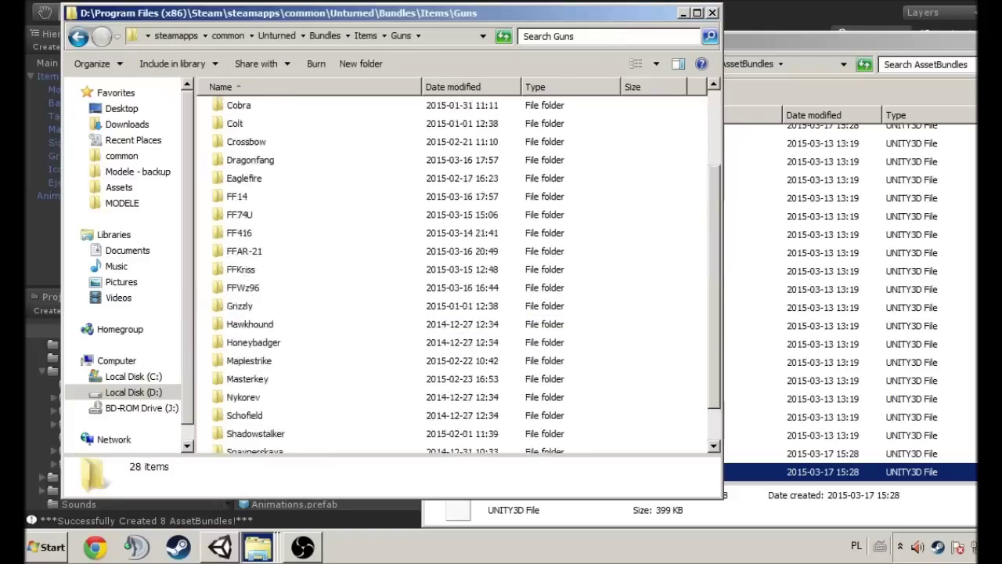
Step: Duplicate the Eaglefire folder within Guns and name the copy MyCustomGun
click(247, 256)
key(e)
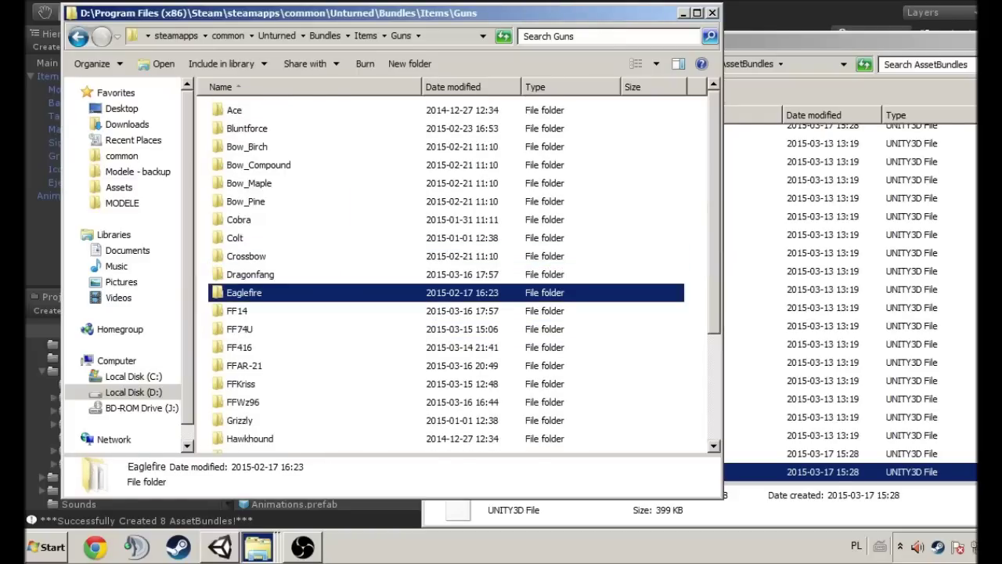
key(ctrl+v)
key(F2)
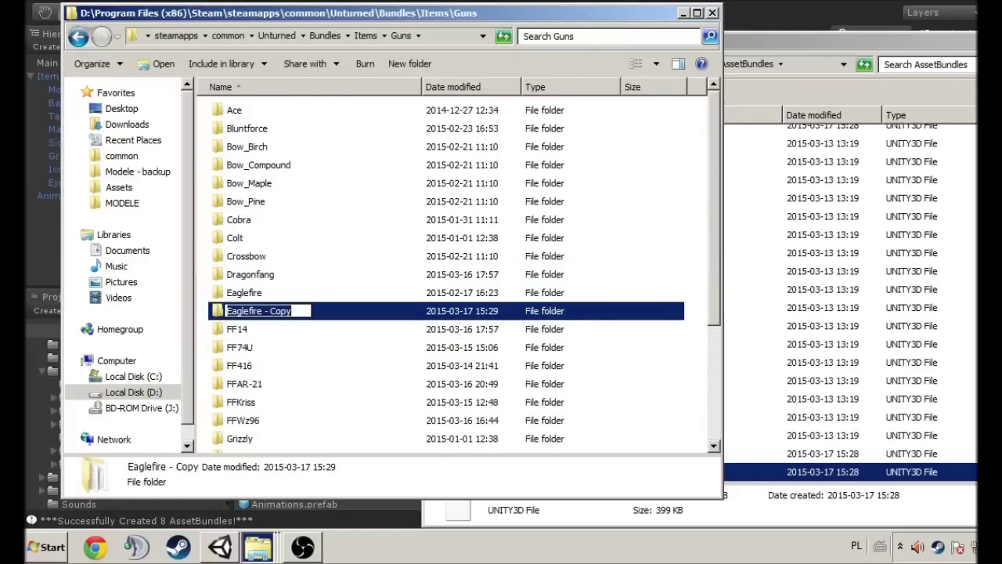
text(MyGustomGun)
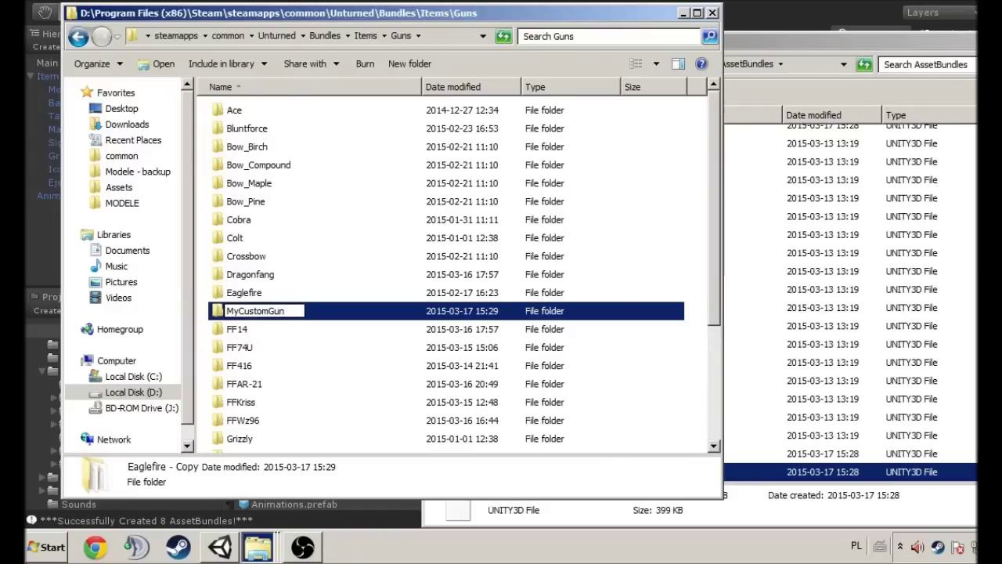
key(Return)
Step: Open the new MyCustomGun folder and rename Eaglefire.dat as MyCustomGun.dat
key(Return)
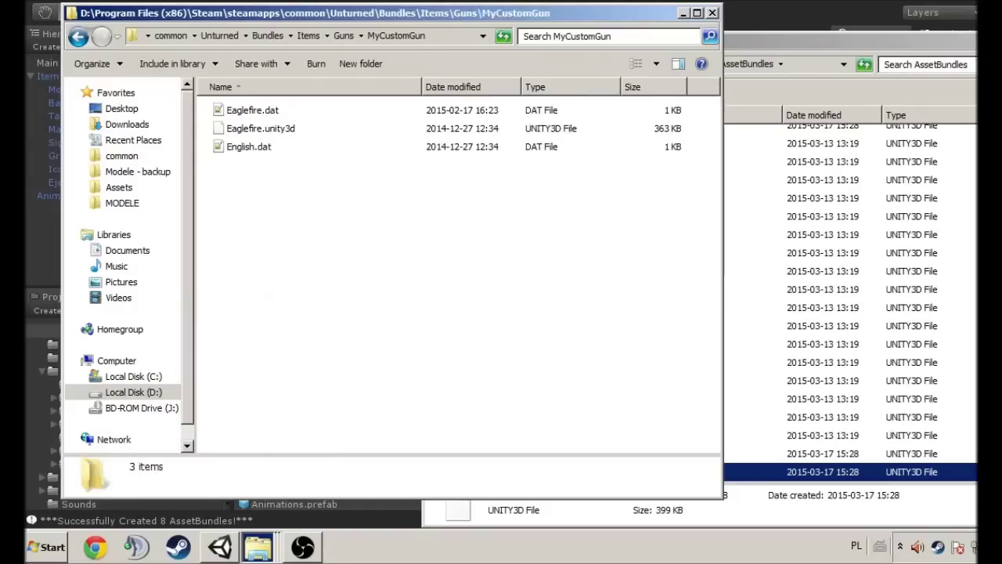
key(Down)
key(F2)
text(MyCustom)
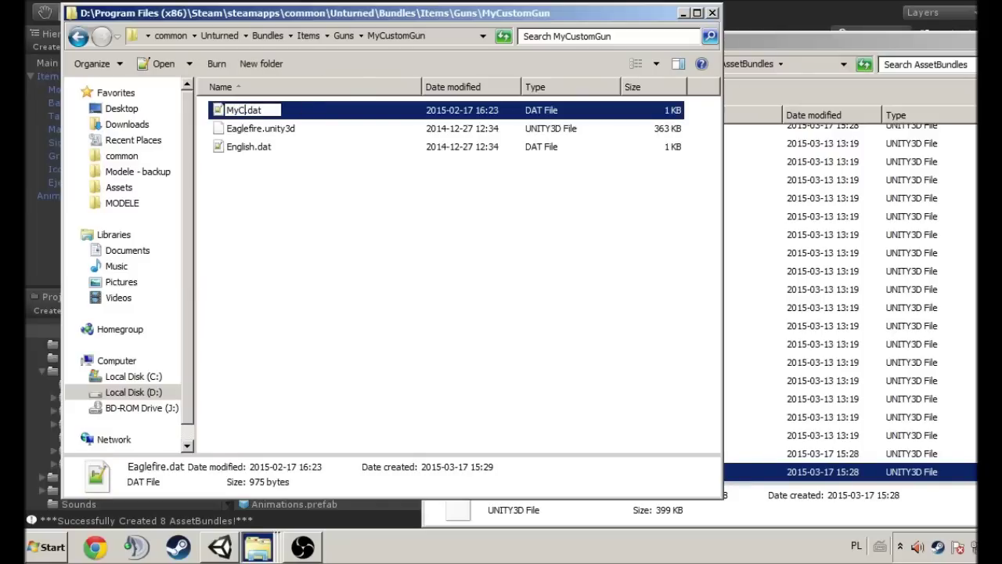
text(Gun)
key(Return)
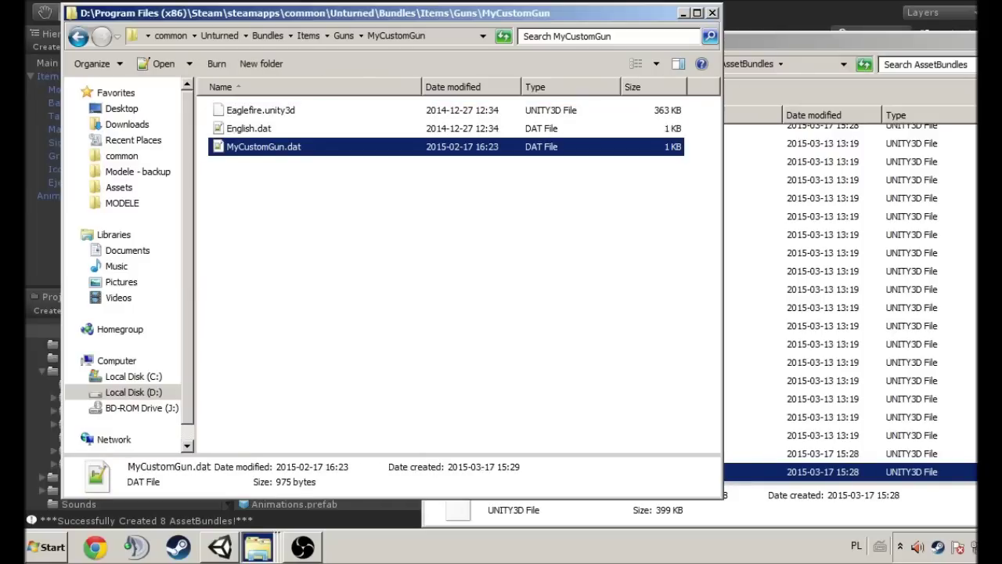
Step: Replace Eaglefire.unity3d in the MyCustomGun folder with a copy of the exported MyCustomGun.unity3d bundle
click(261, 110)
key(shift+Delete)
key(Return)
key(ctrl+v)
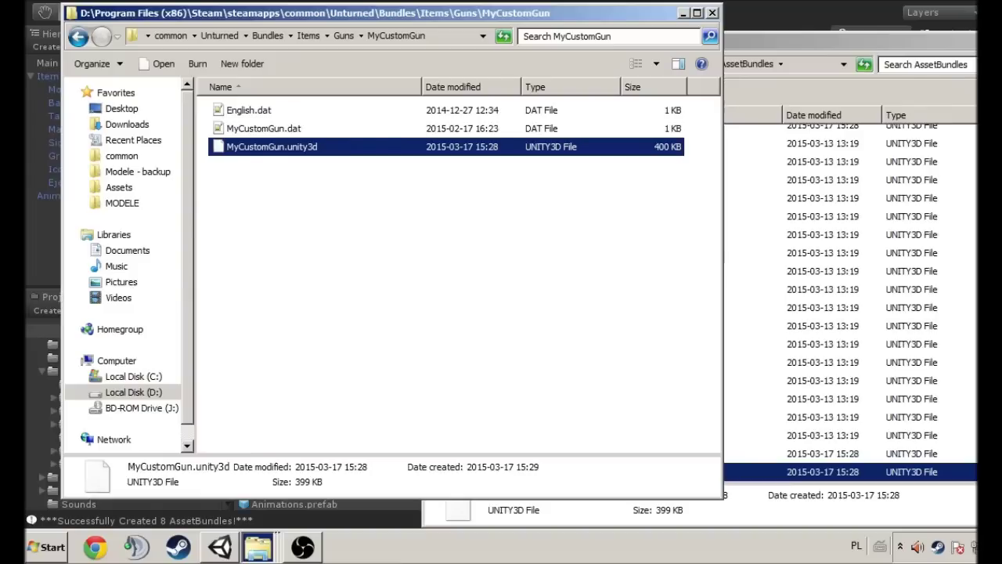
key(alt+Tab)
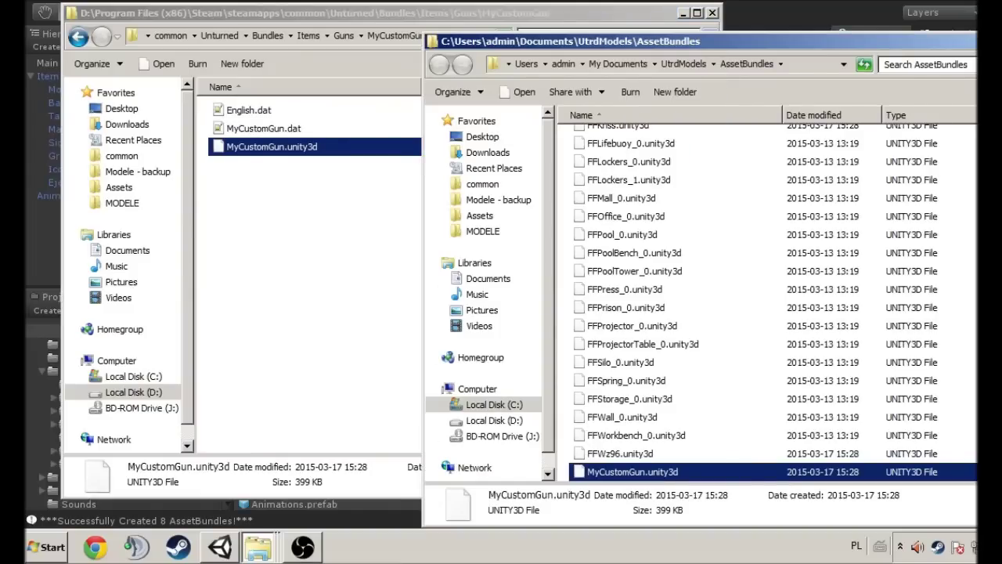
click(328, 251)
Step: In English.dat, set the name to MyCustomGun and the description to "Custom gun!!!", then save and close the file
click(264, 128)
double_click(248, 110)
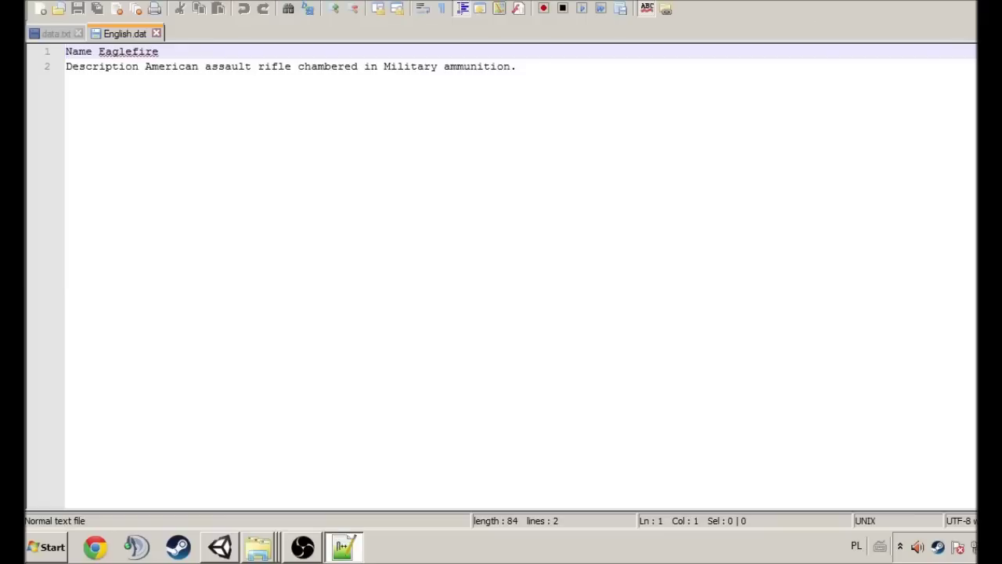
double_click(155, 51)
text(MyCustomGun)
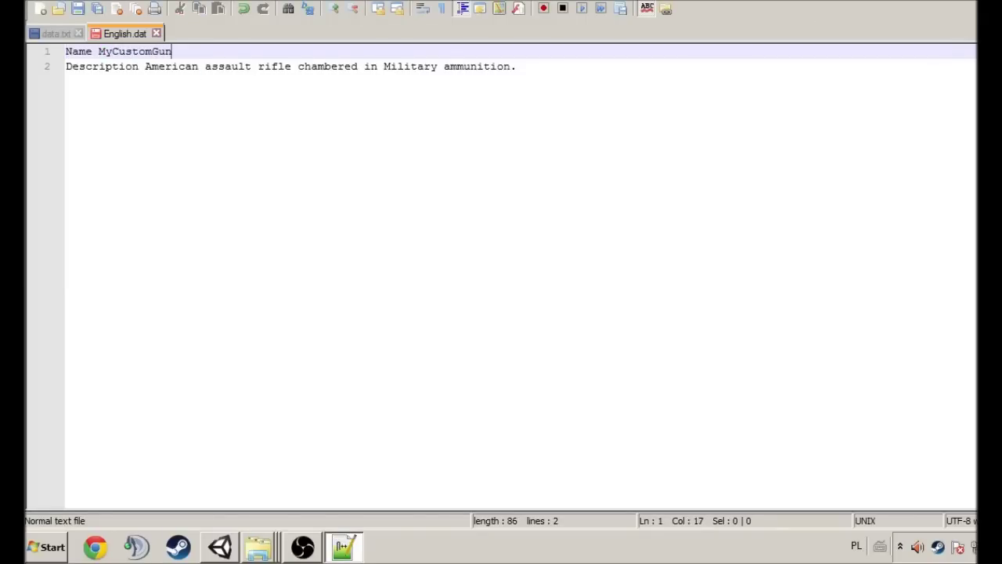
drag(145, 66, 543, 66)
text(Cusotm gun)
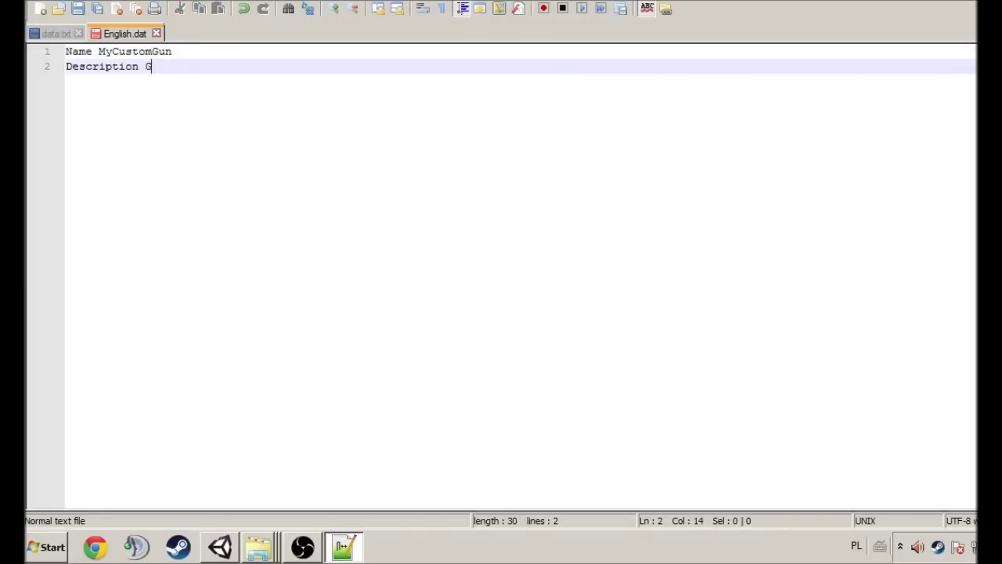
text(!!!)
key(ctrl+s)
key(ctrl+w)
click(343, 547)
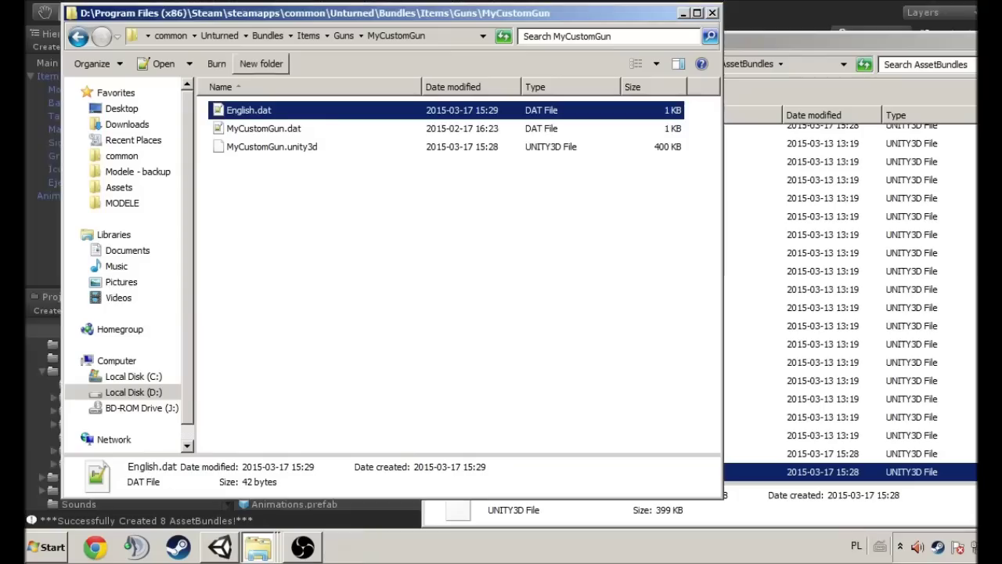
Step: Set the gun's ID to 6010 in MyCustomGun.dat, then save and close the file
double_click(270, 128)
double_click(89, 95)
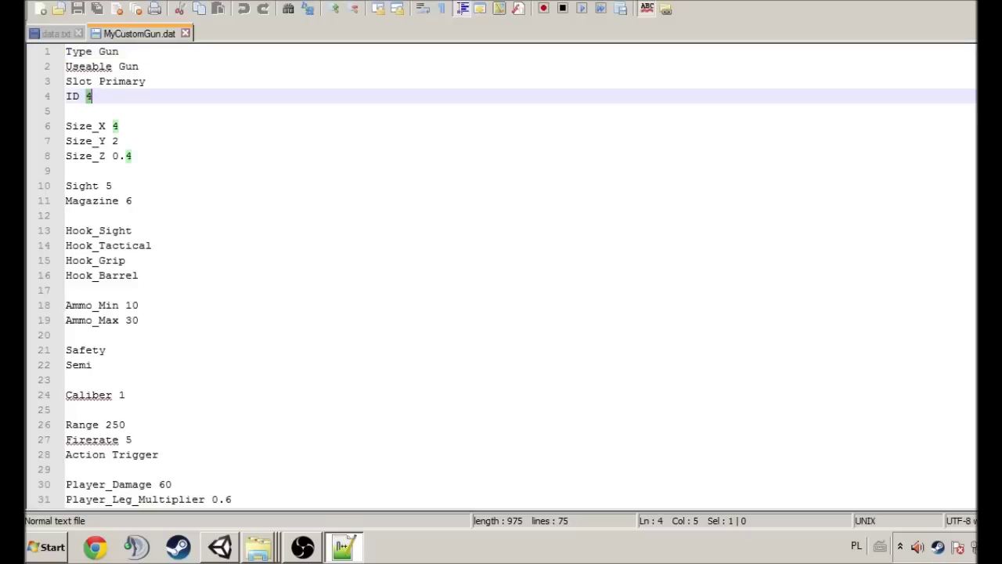
text(60101010)
key(BackSpace)
key(BackSpace)
key(BackSpace)
key(BackSpace)
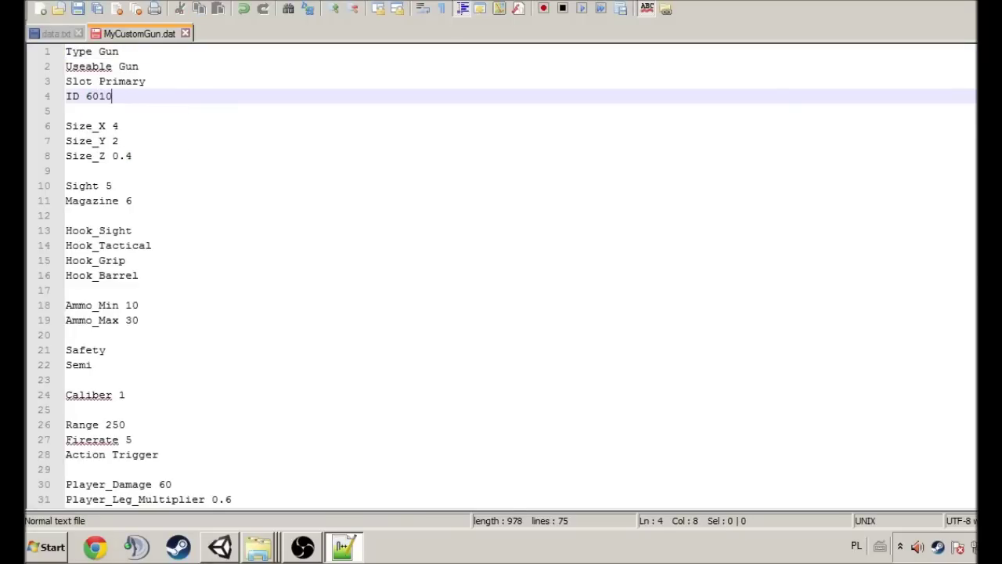
click(132, 231)
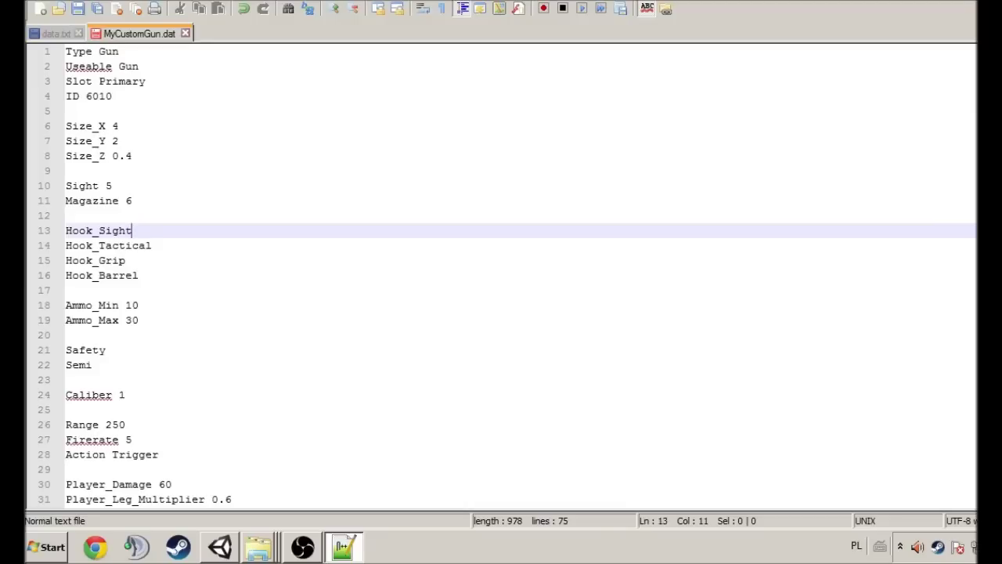
key(ctrl+s)
click(185, 33)
click(81, 34)
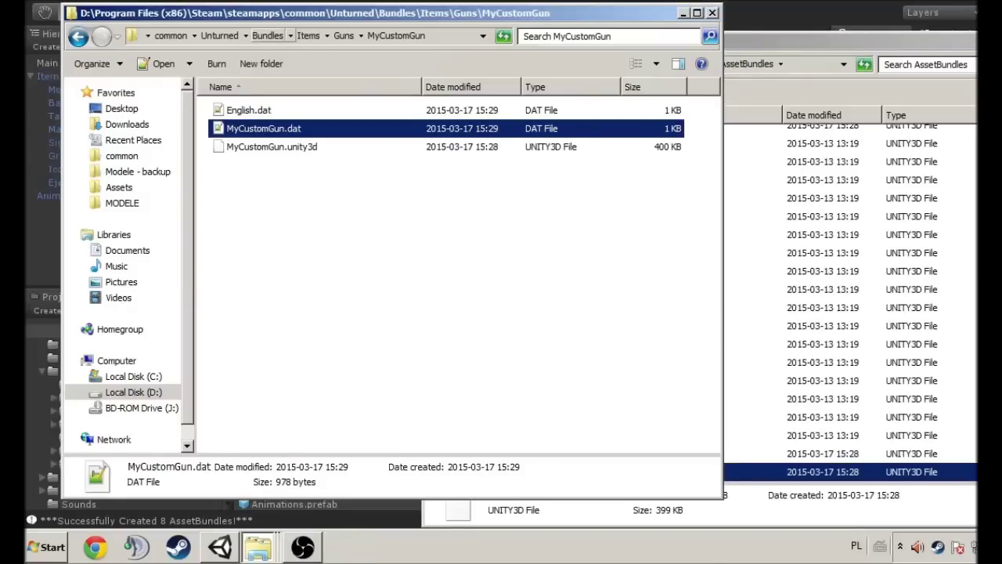
Step: Return to the main Unturned folder and launch the server through the Server.exe shortcut
click(220, 36)
click(256, 347)
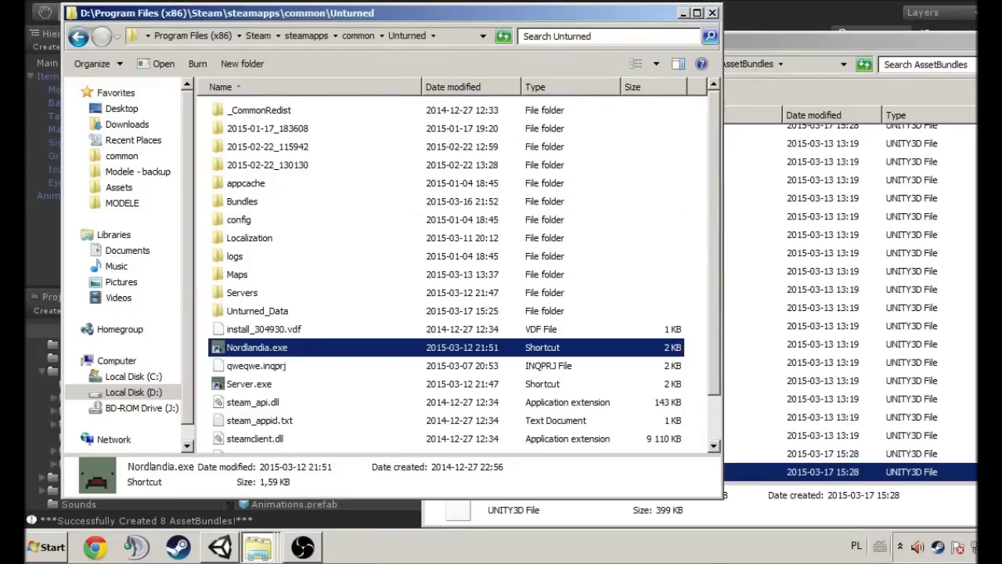
click(249, 384)
key(Return)
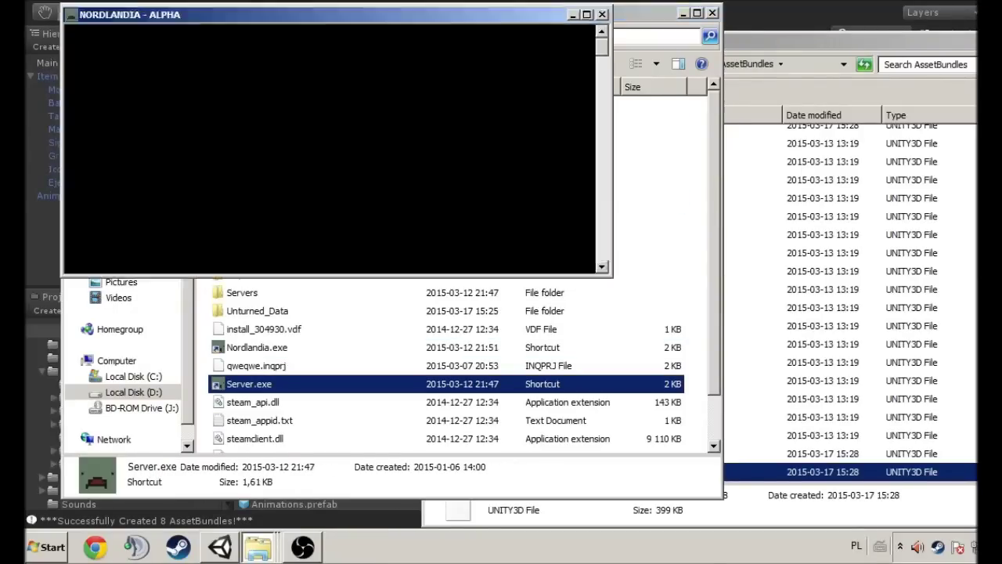